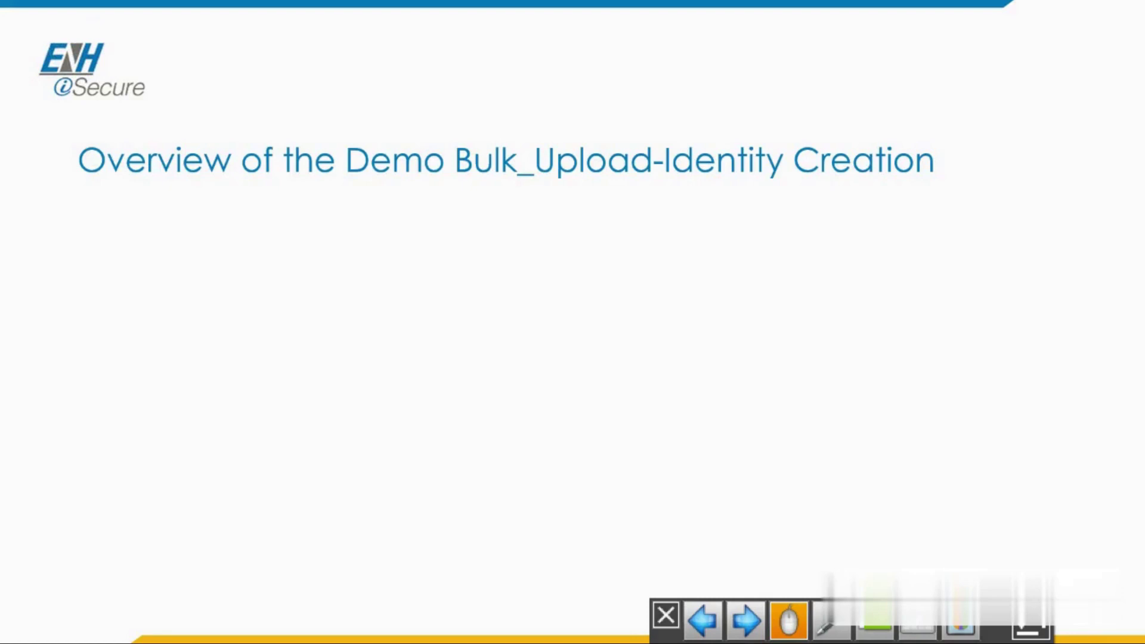
- Reveal the overview slide's four bullets and exit the slideshow to normal editing view
key(Right)
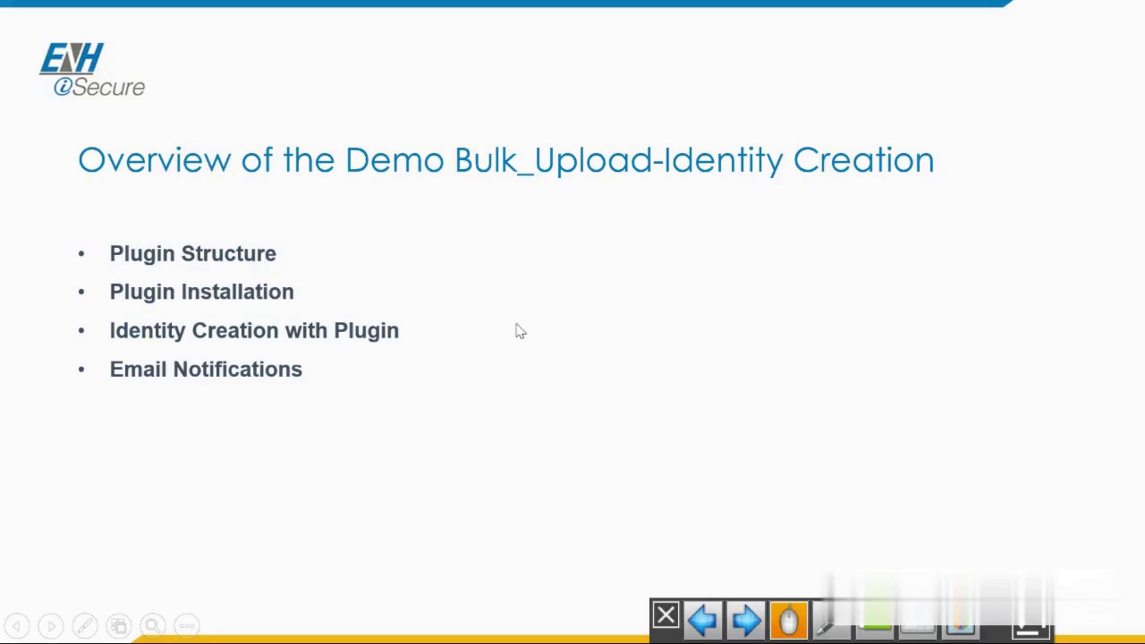
key(Escape)
click(253, 631)
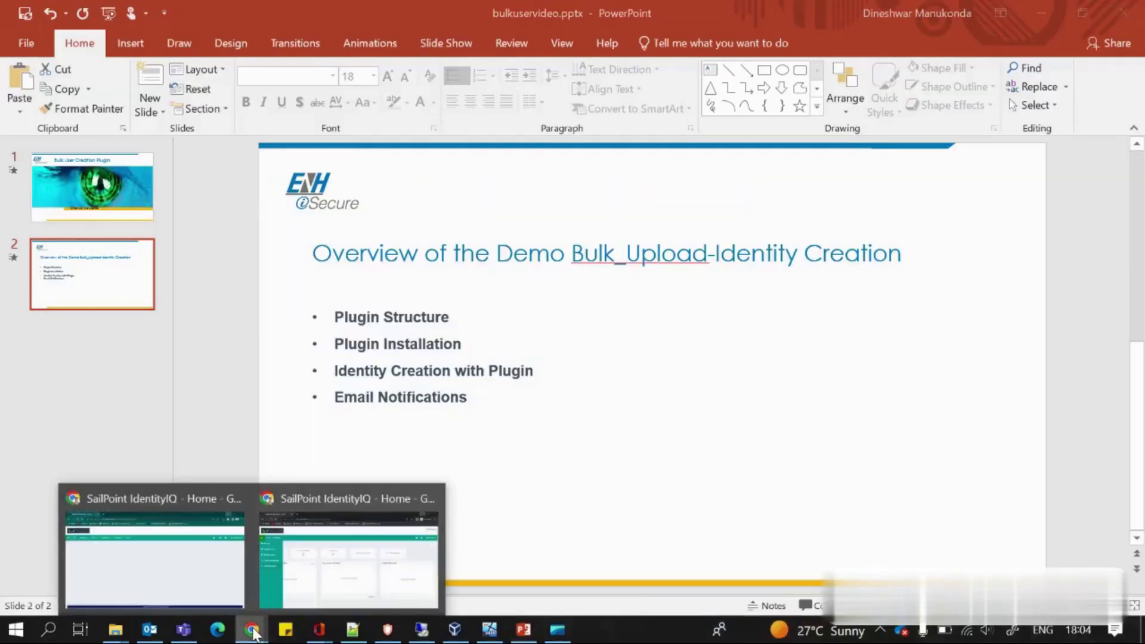
mouse_move(116, 630)
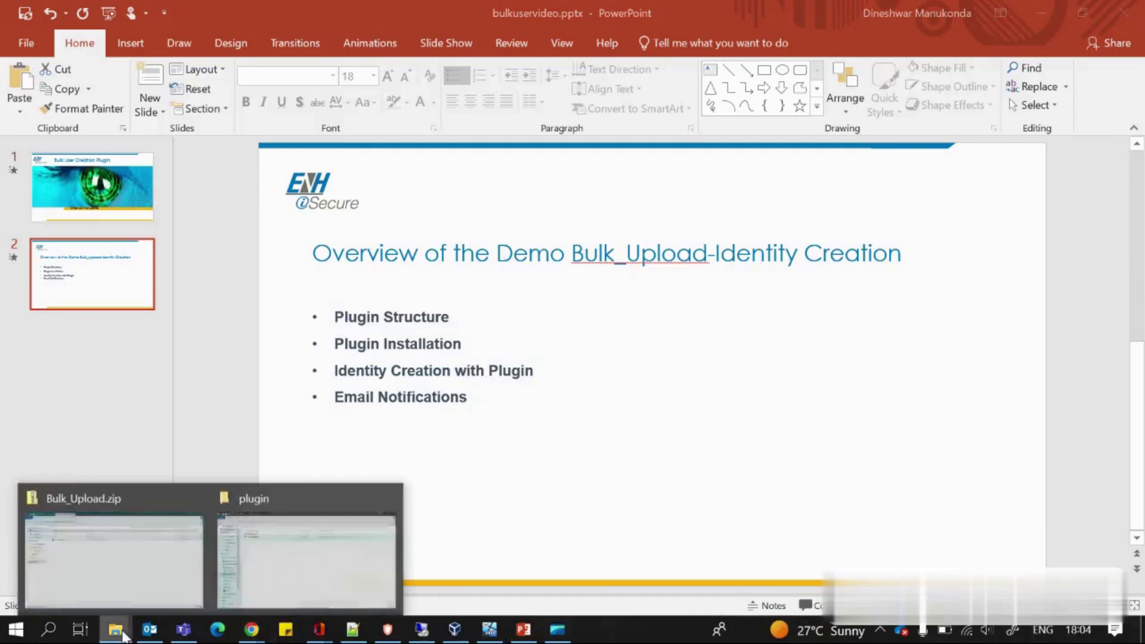
- Open Bulk_Upload.zip from the Desktop and view its manifest.xml in the browser
click(109, 564)
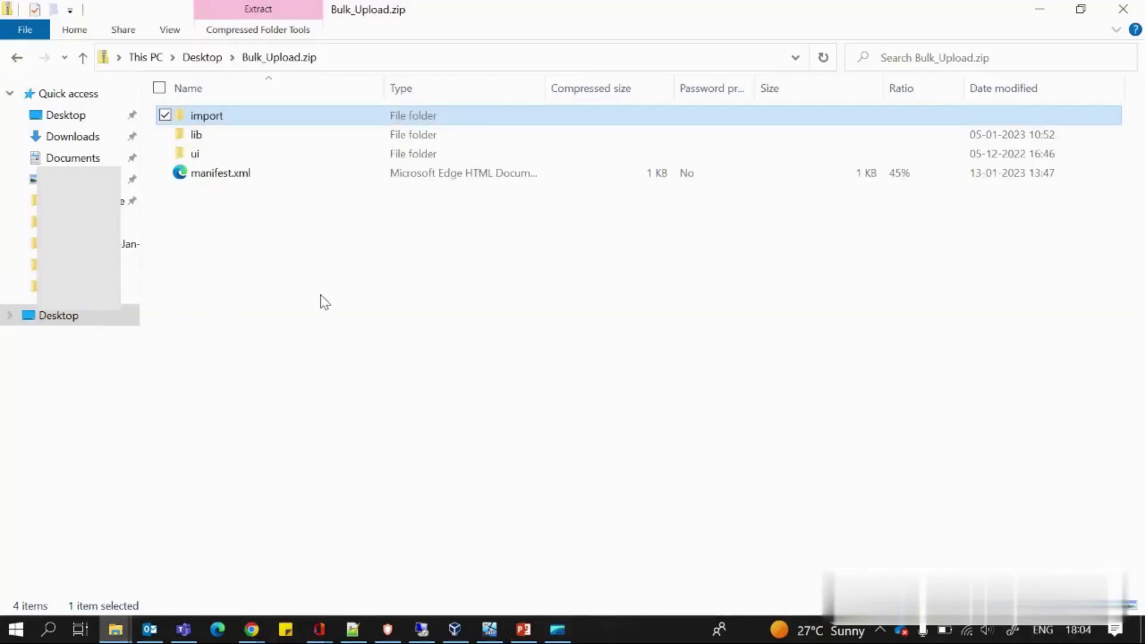
click(216, 57)
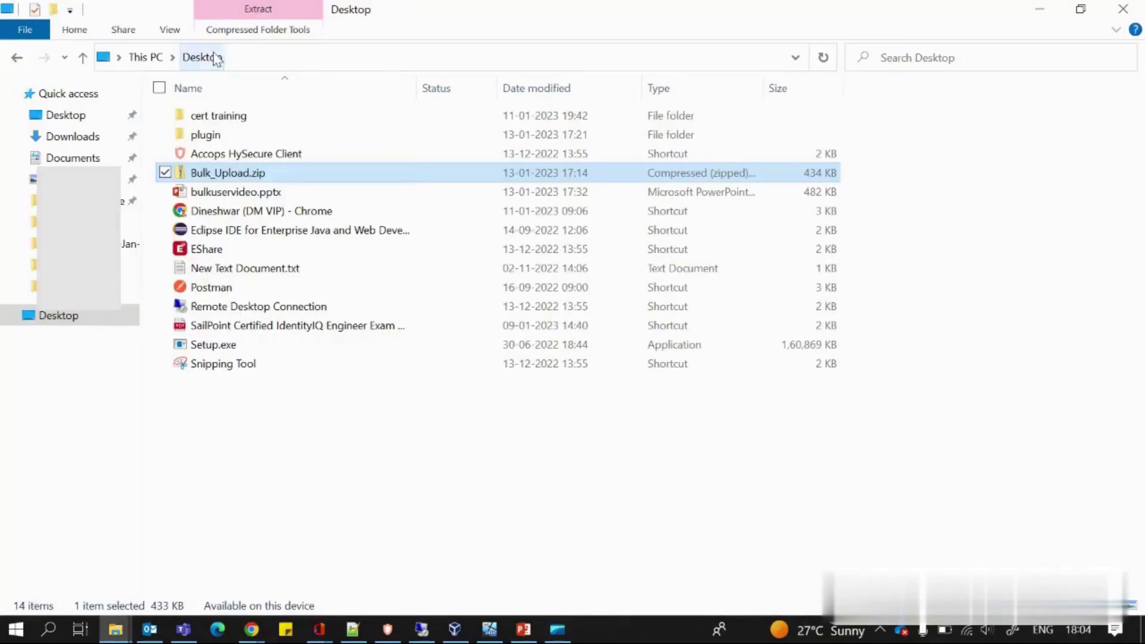
double_click(263, 175)
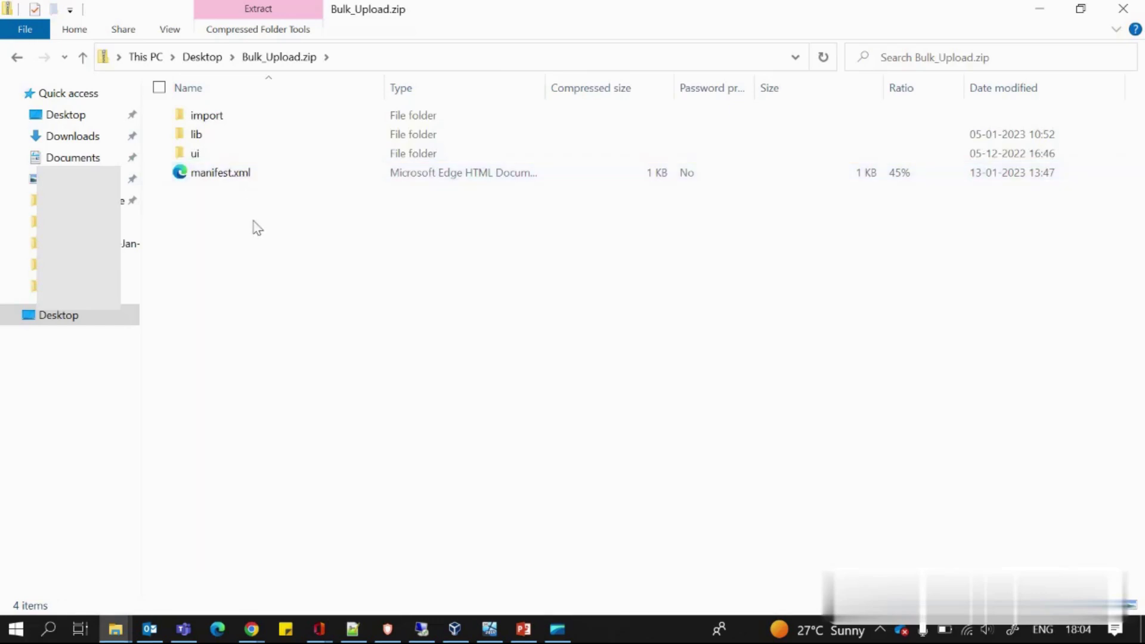
double_click(236, 173)
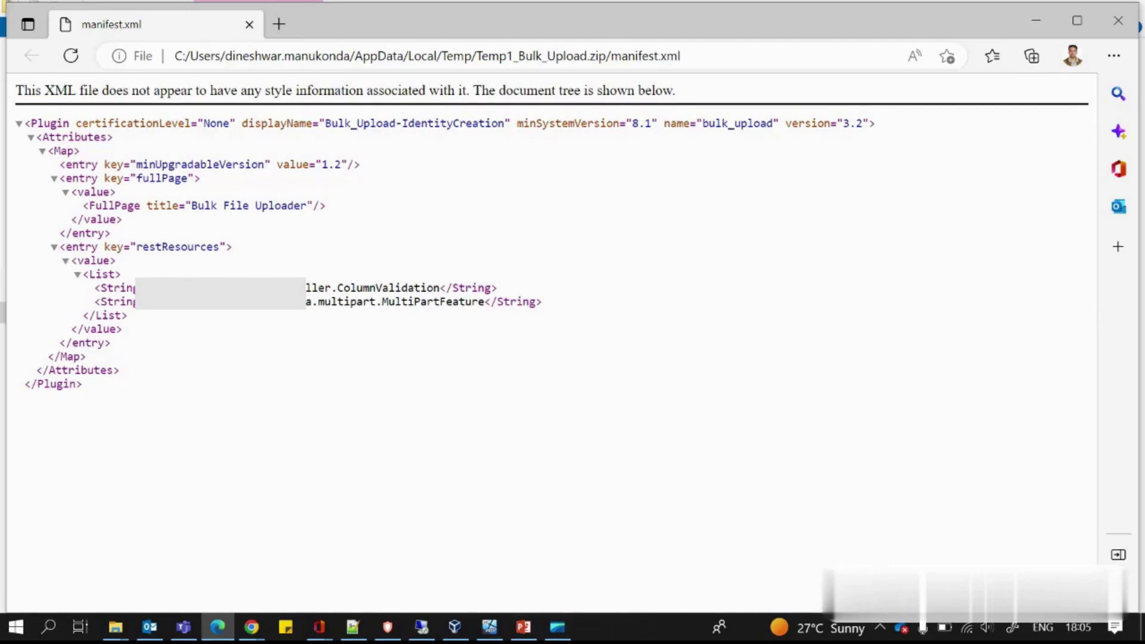
- Highlight the ColumnValidation class name in manifest.xml, then clear the selection
double_click(383, 288)
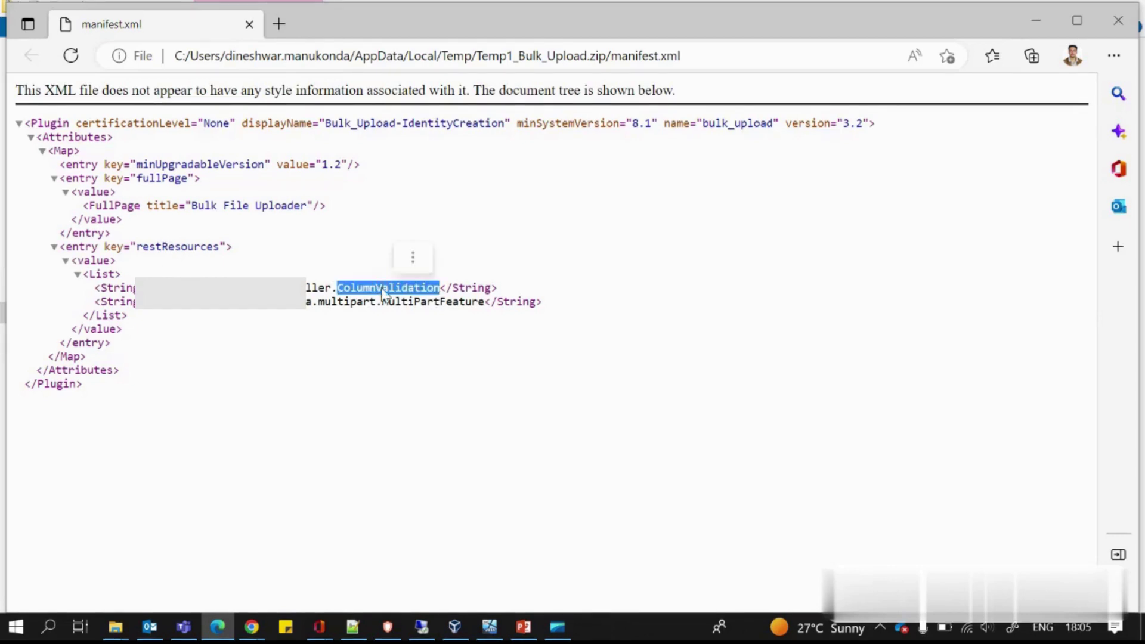
click(229, 323)
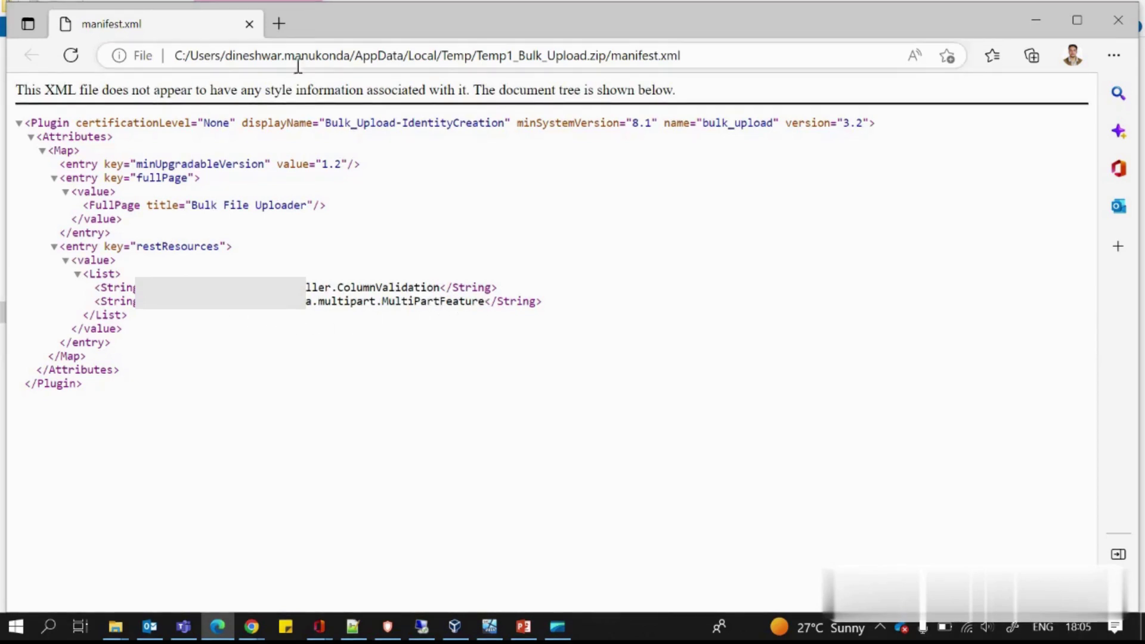
- Close the manifest view and browse the archive's ui and lib folders
click(250, 24)
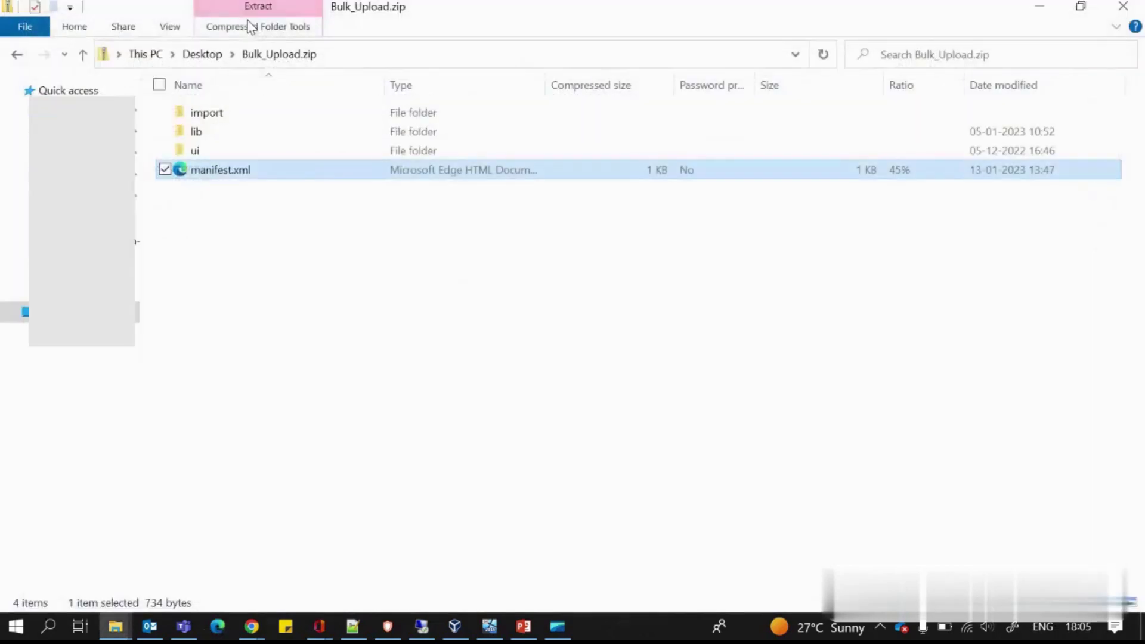
double_click(220, 154)
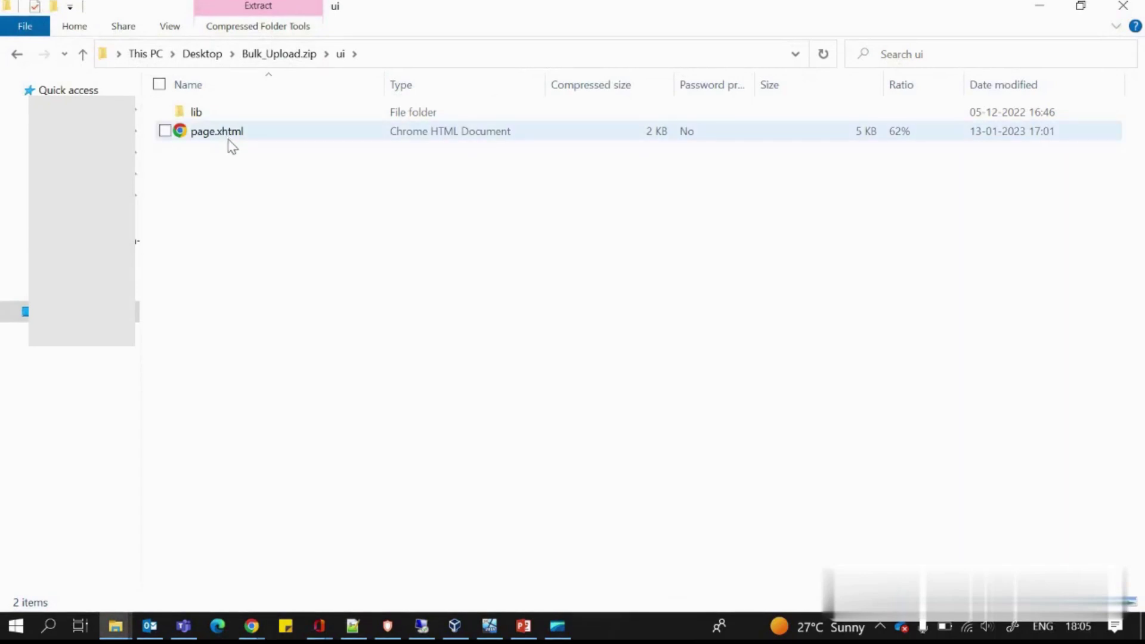
click(289, 55)
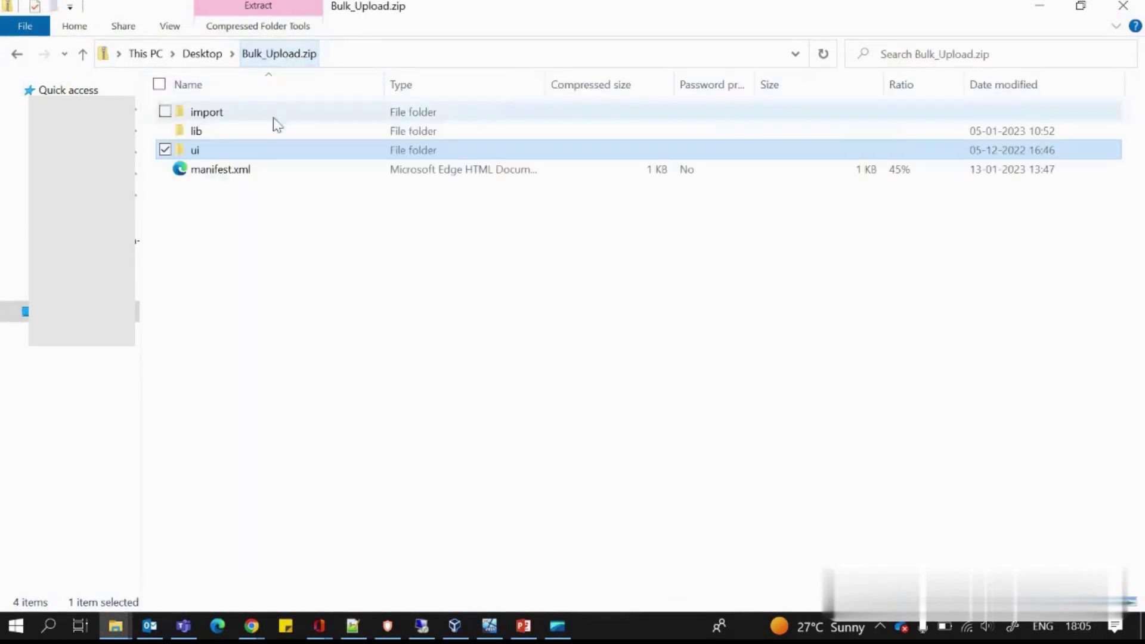
double_click(244, 136)
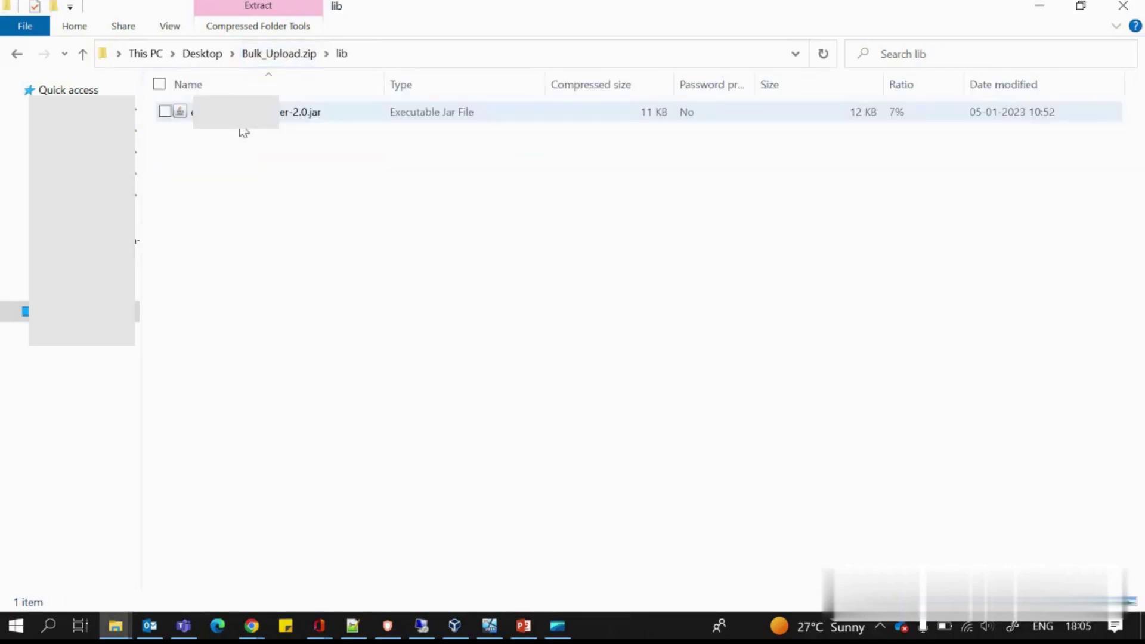
click(283, 56)
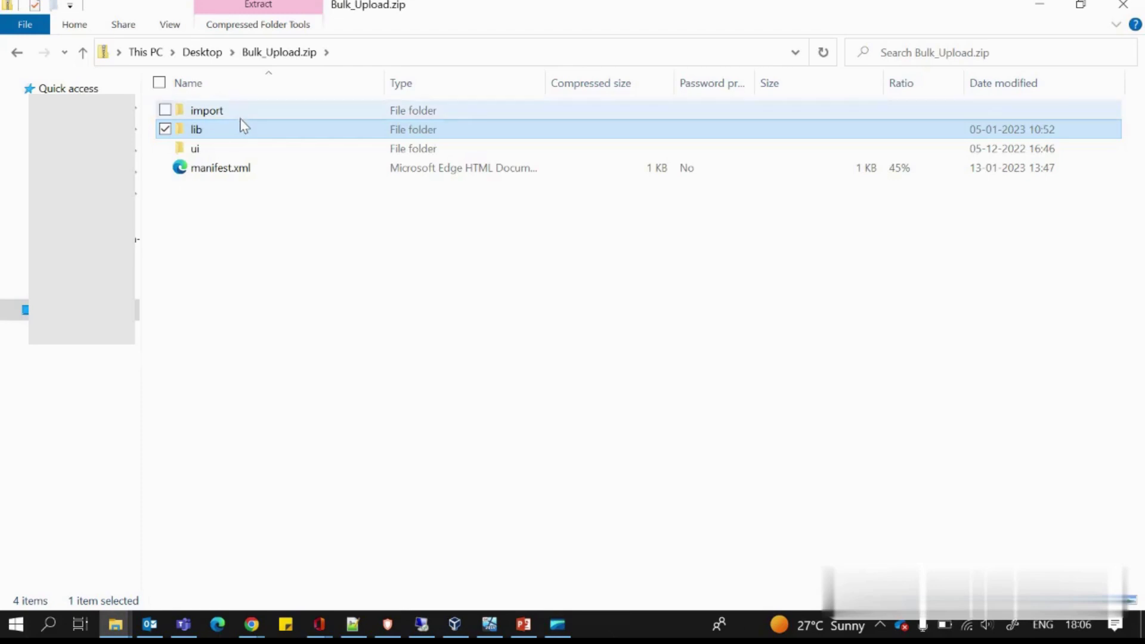
- Review the 48 XML files in import/install, then return to the Desktop folder
double_click(239, 116)
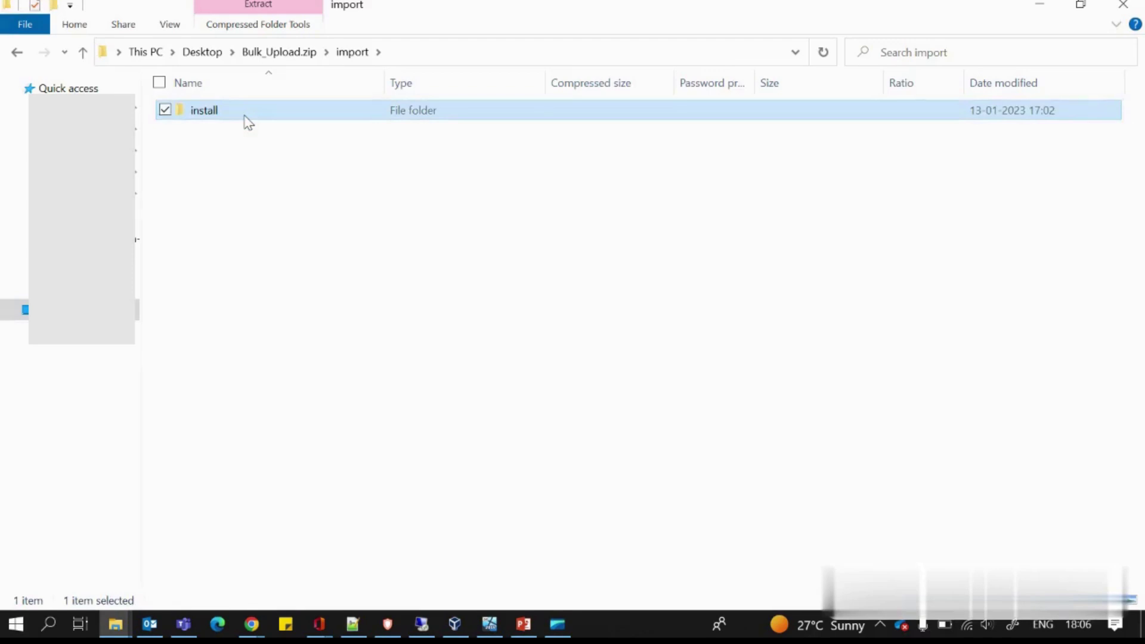
double_click(248, 122)
scroll(307, 126, down, 3)
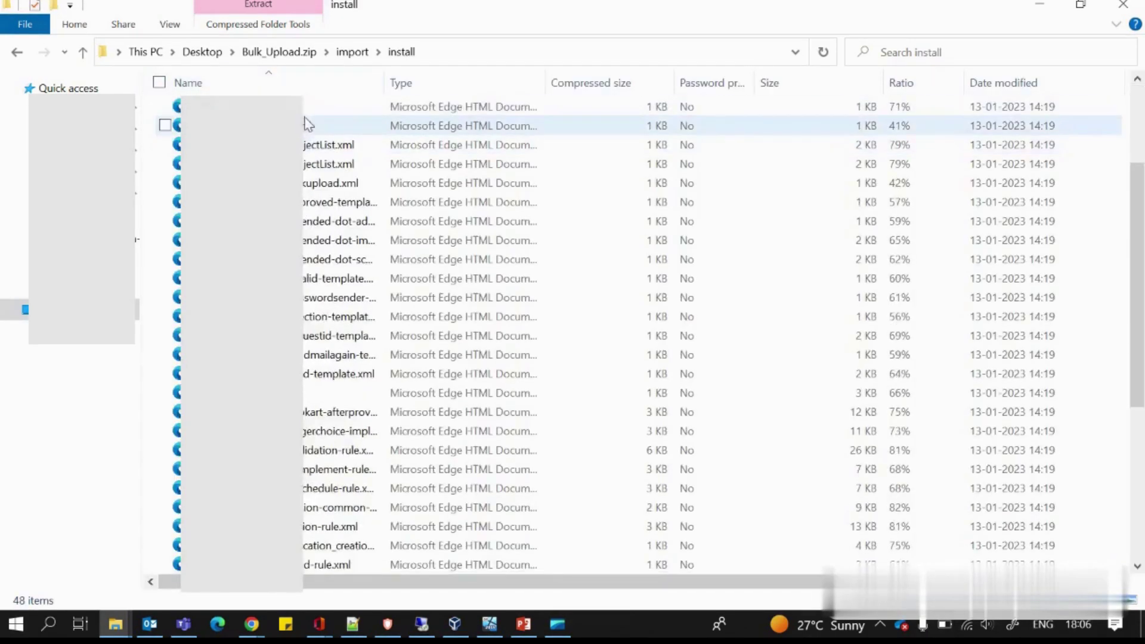
scroll(251, 201, down, 3)
click(352, 52)
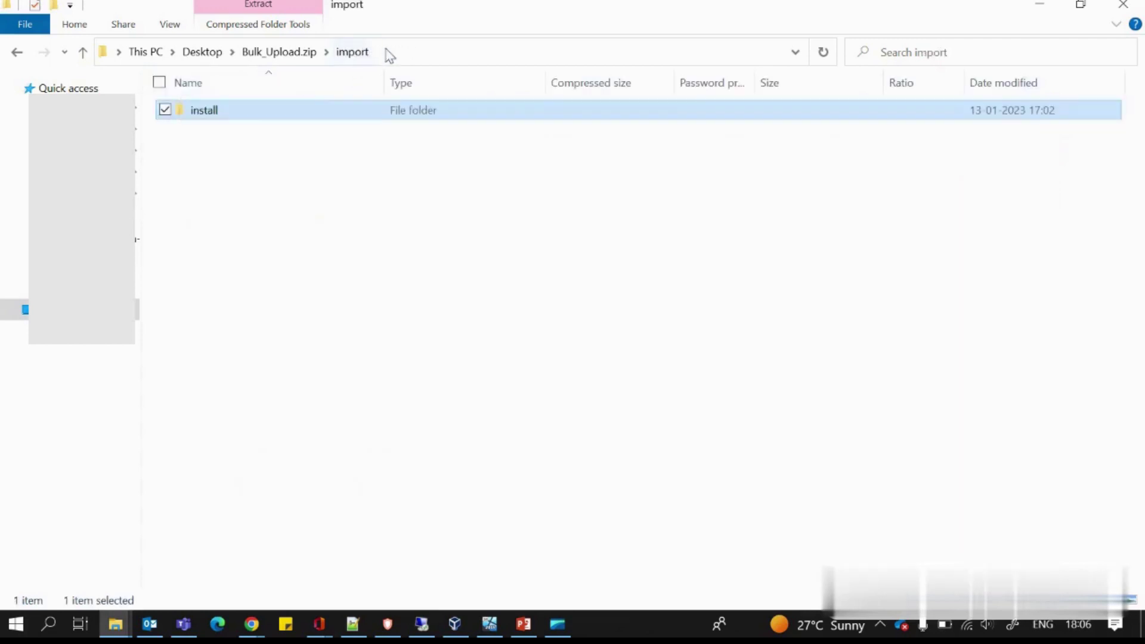
click(255, 53)
click(202, 52)
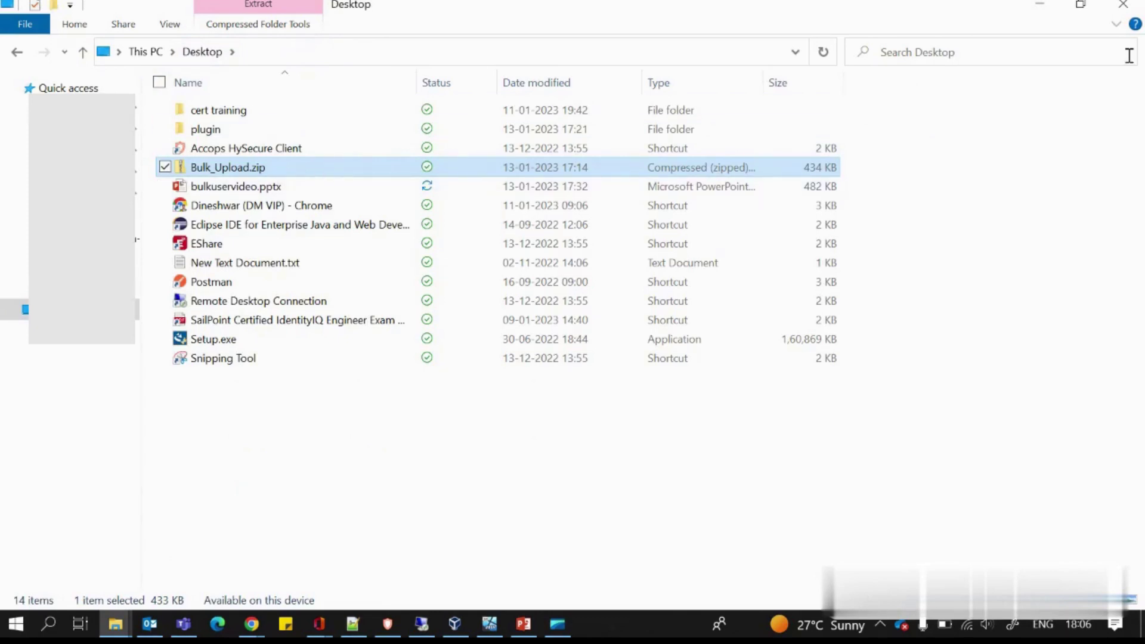
- Switch to the SailPoint Chrome window and go to Plugins from the gear menu
click(1043, 7)
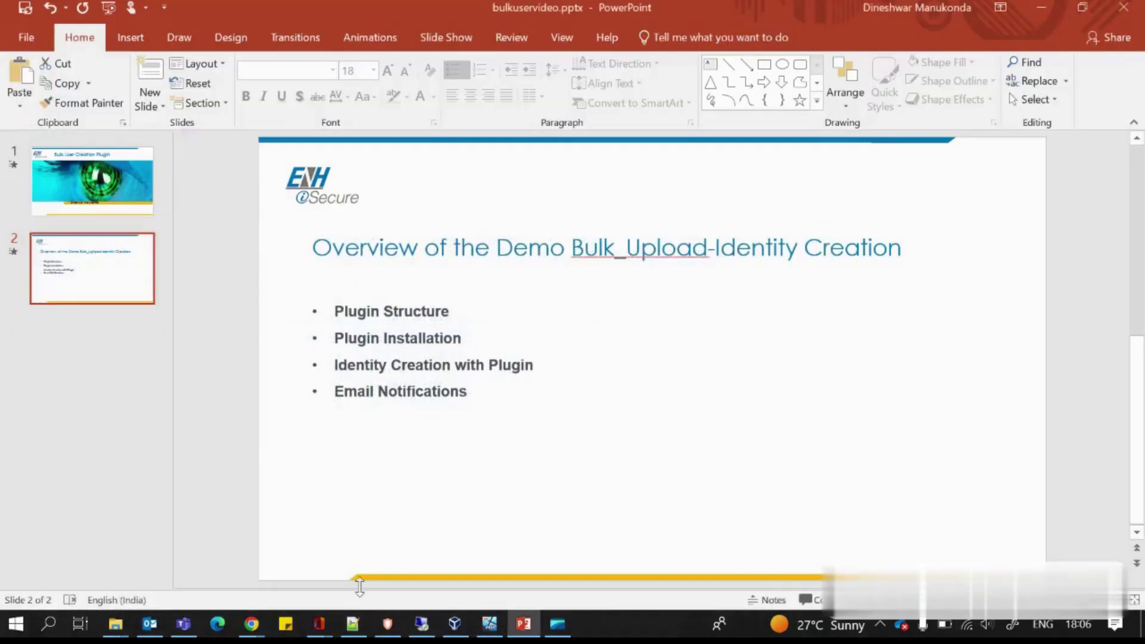
mouse_move(252, 624)
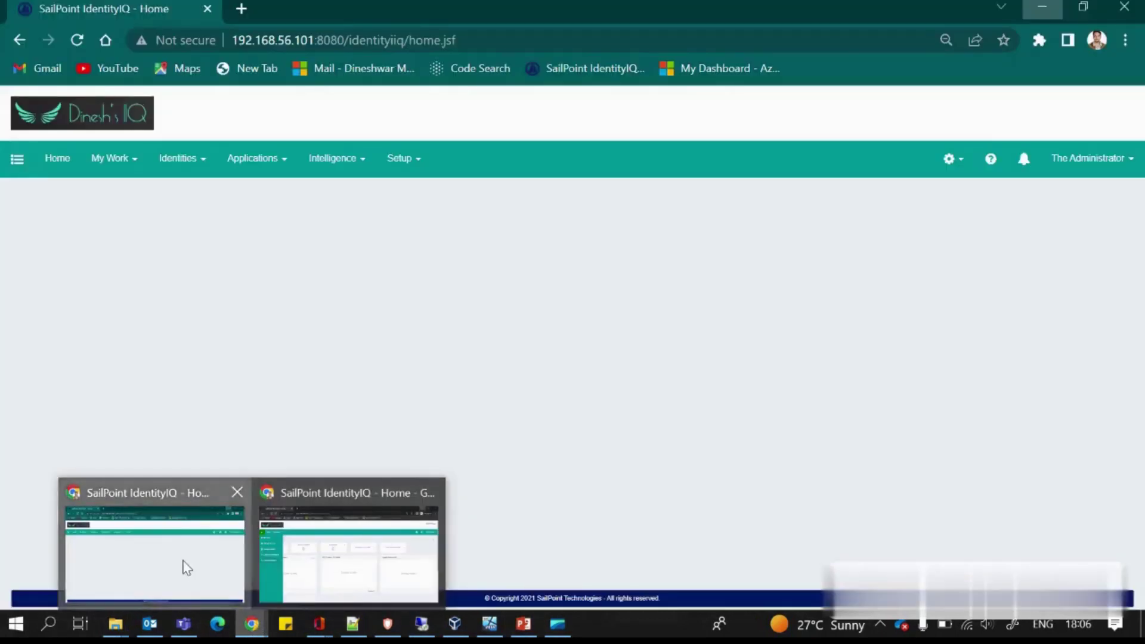
click(185, 566)
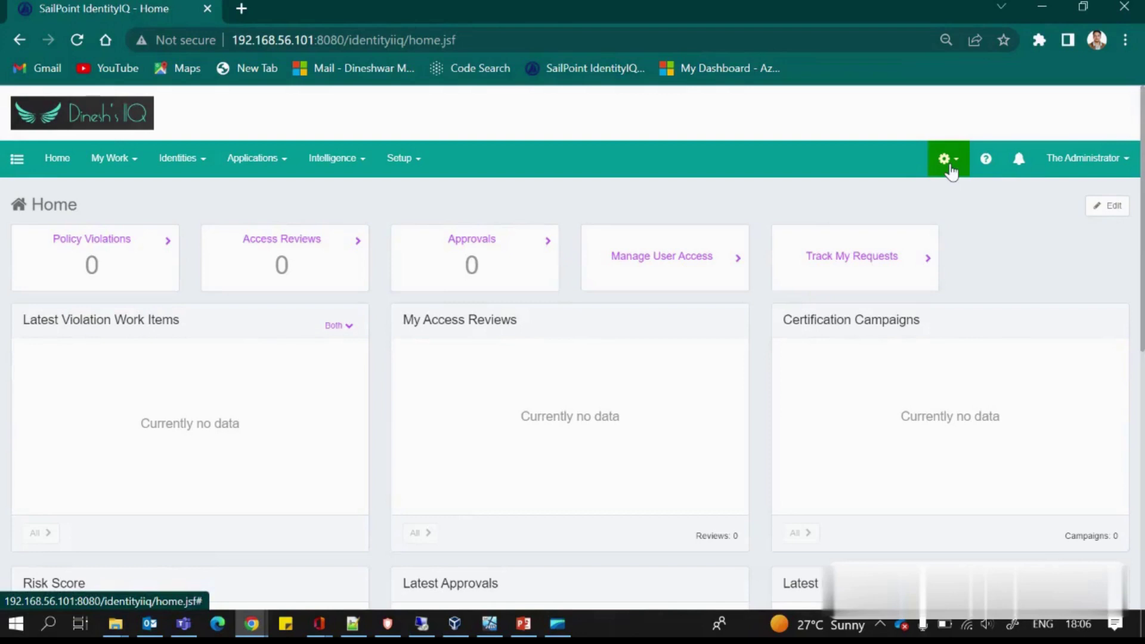
click(951, 173)
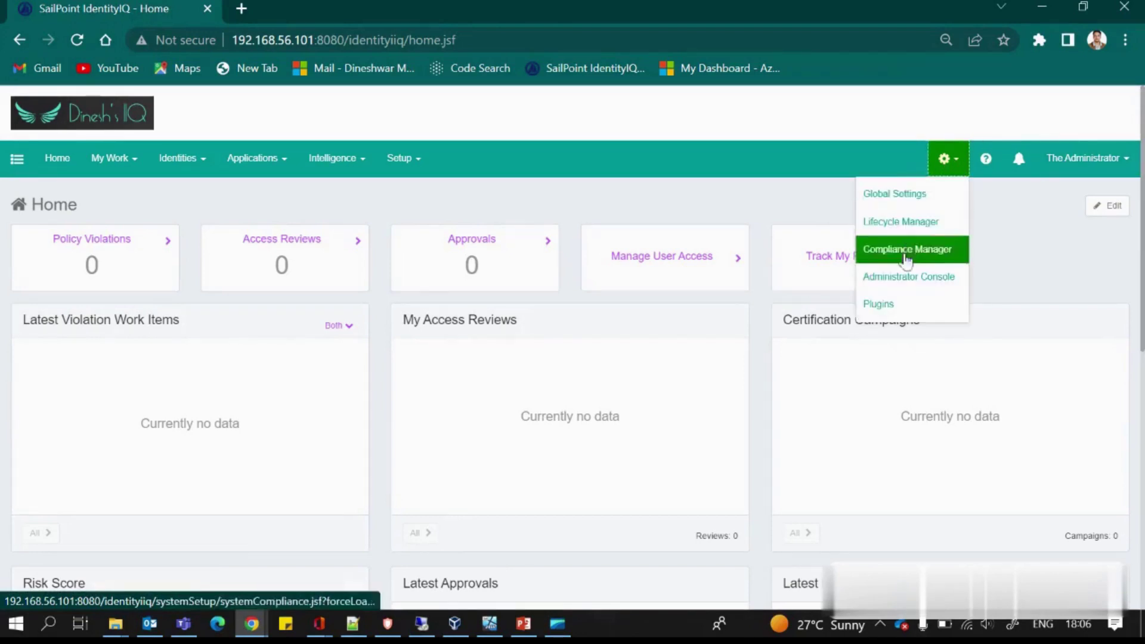
click(895, 304)
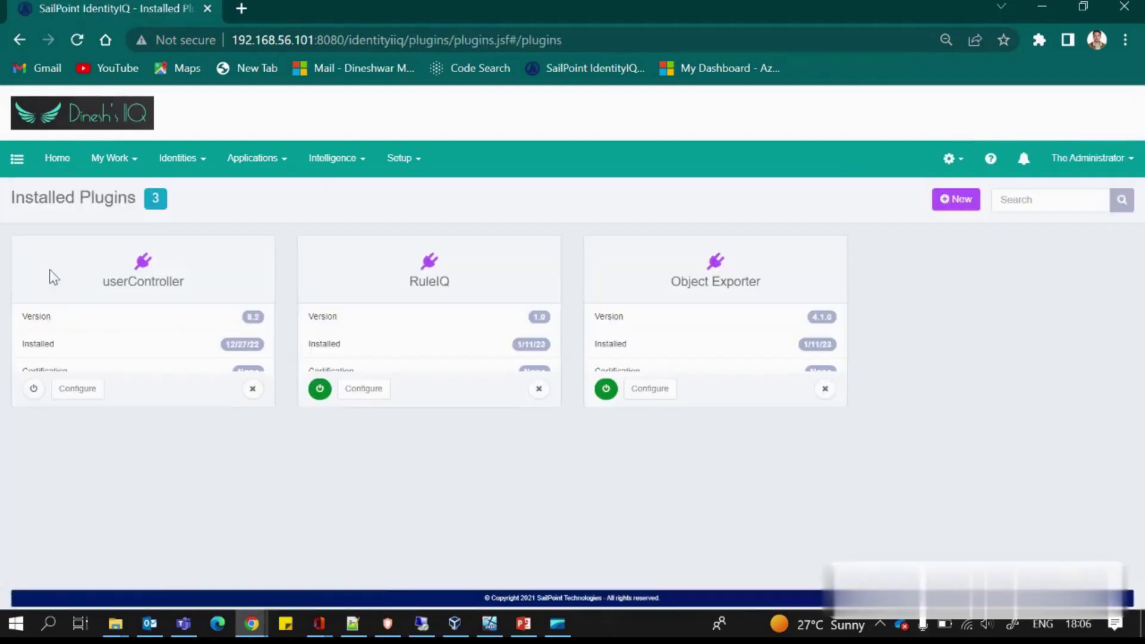
- Upload Bulk_Upload.zip as a new plugin, adding Bulk_Upload-IdentityCreation version 3.2
click(953, 203)
click(592, 362)
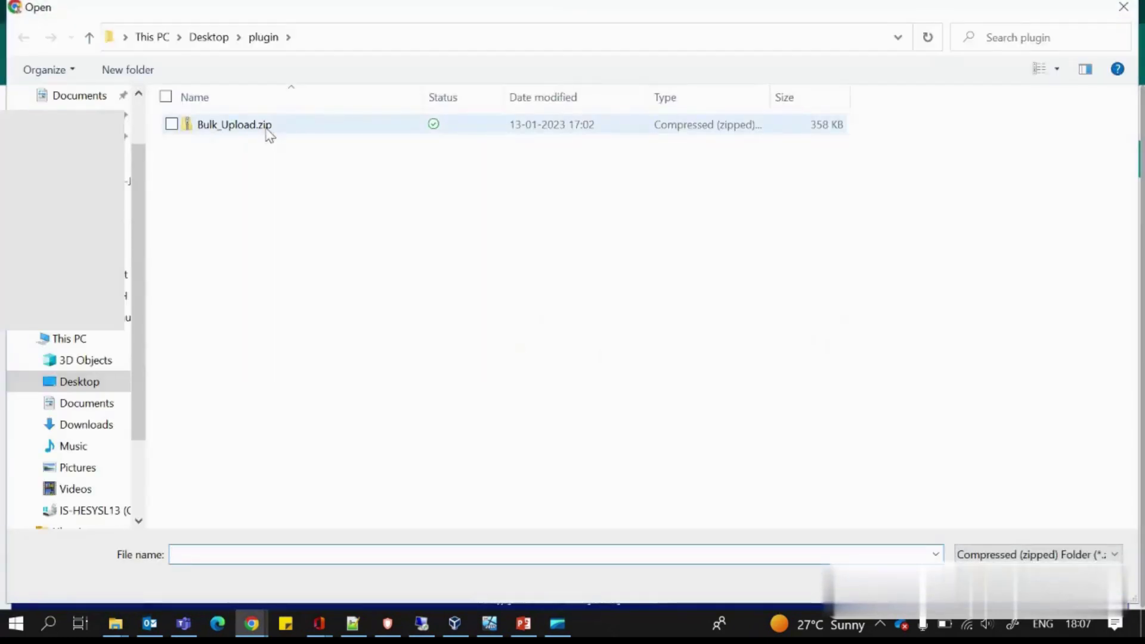
click(268, 134)
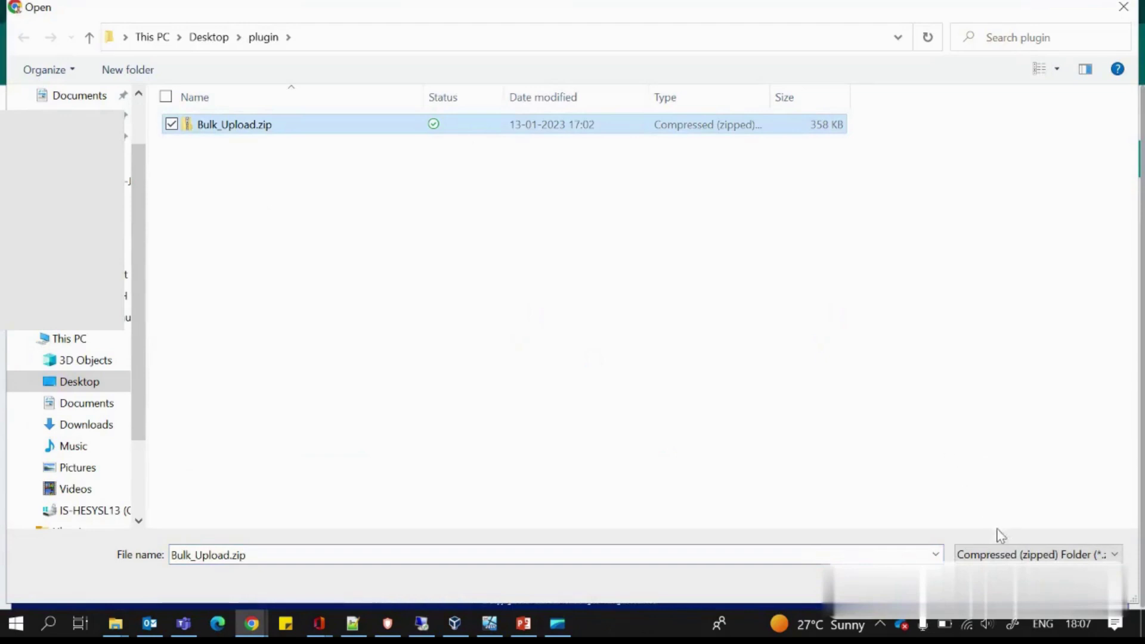
key(Return)
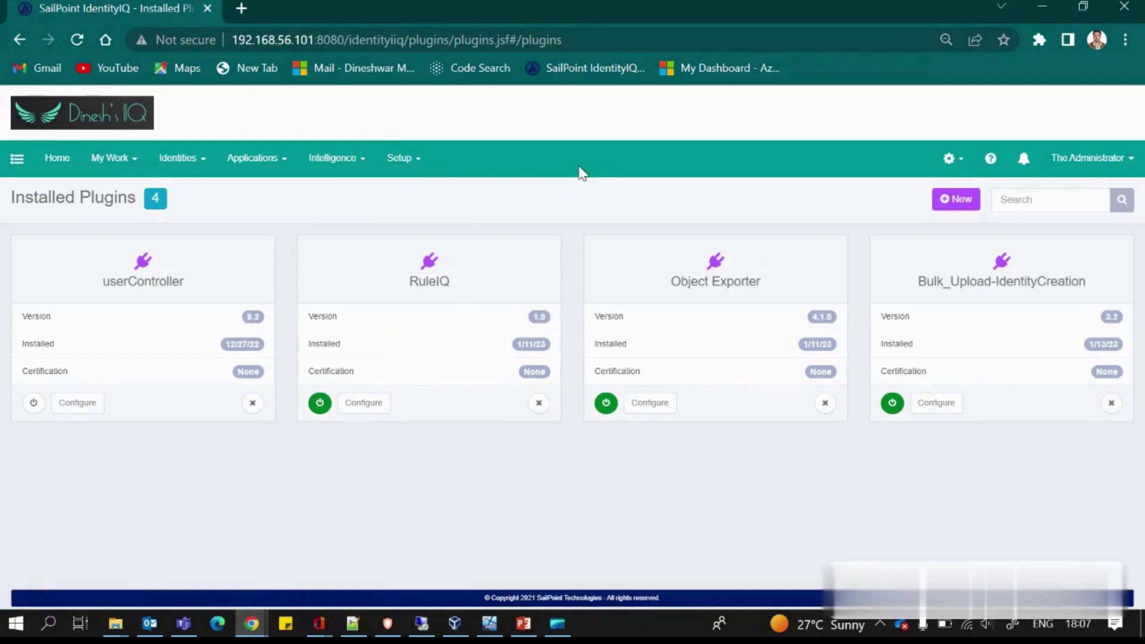
- Open the Bulk_Manager workgroup under Setup > Groups > Workgroups and review its three members
click(401, 160)
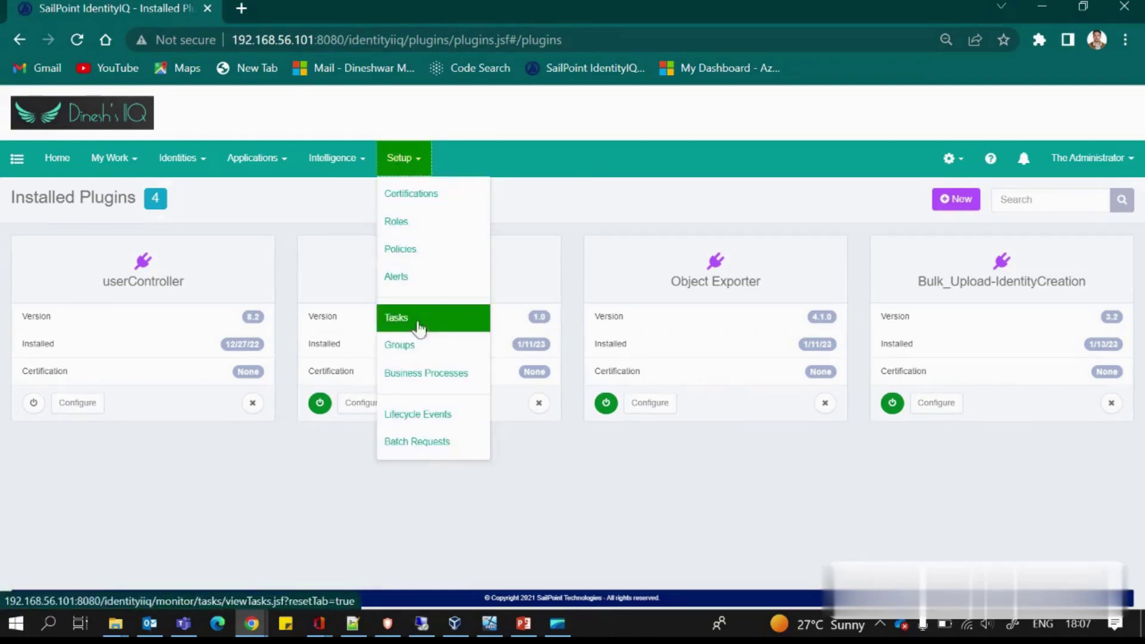
click(416, 345)
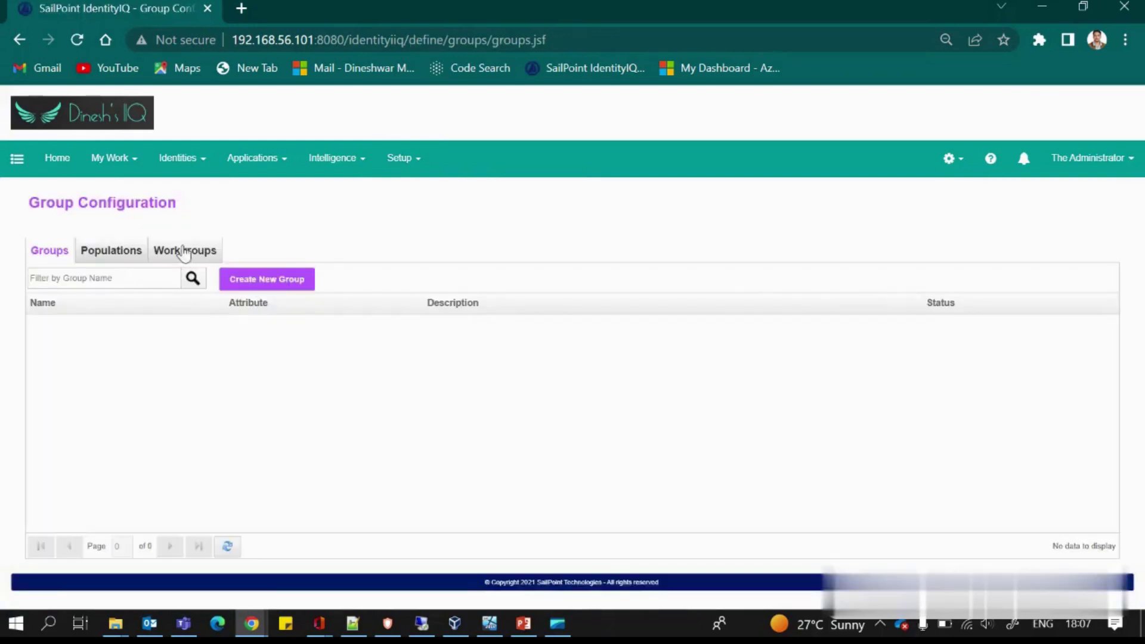
click(184, 251)
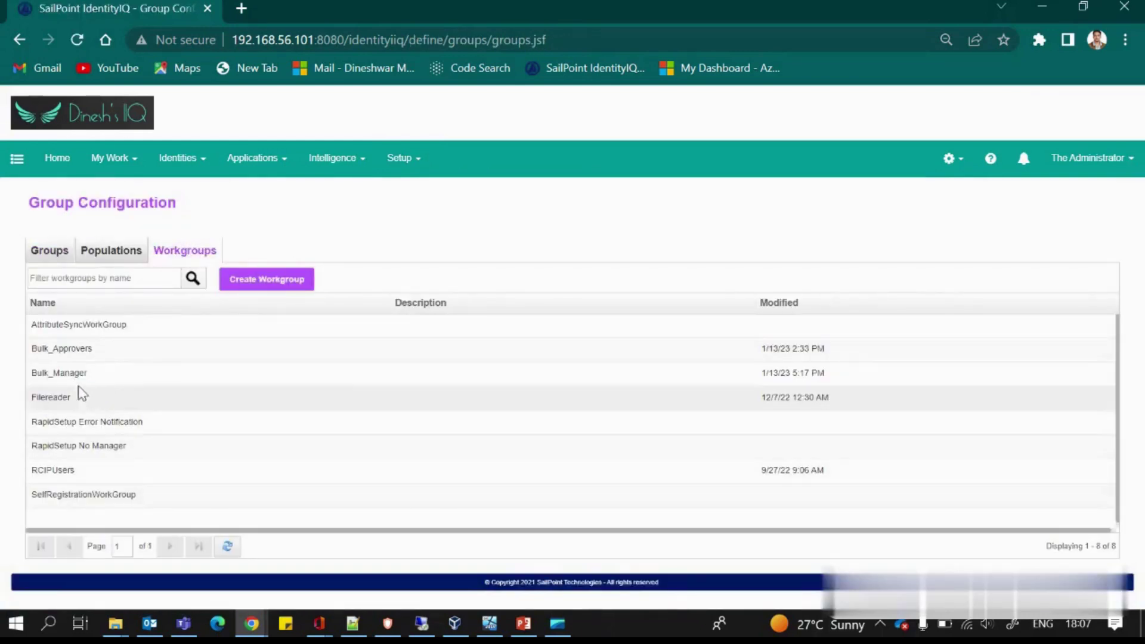
click(68, 379)
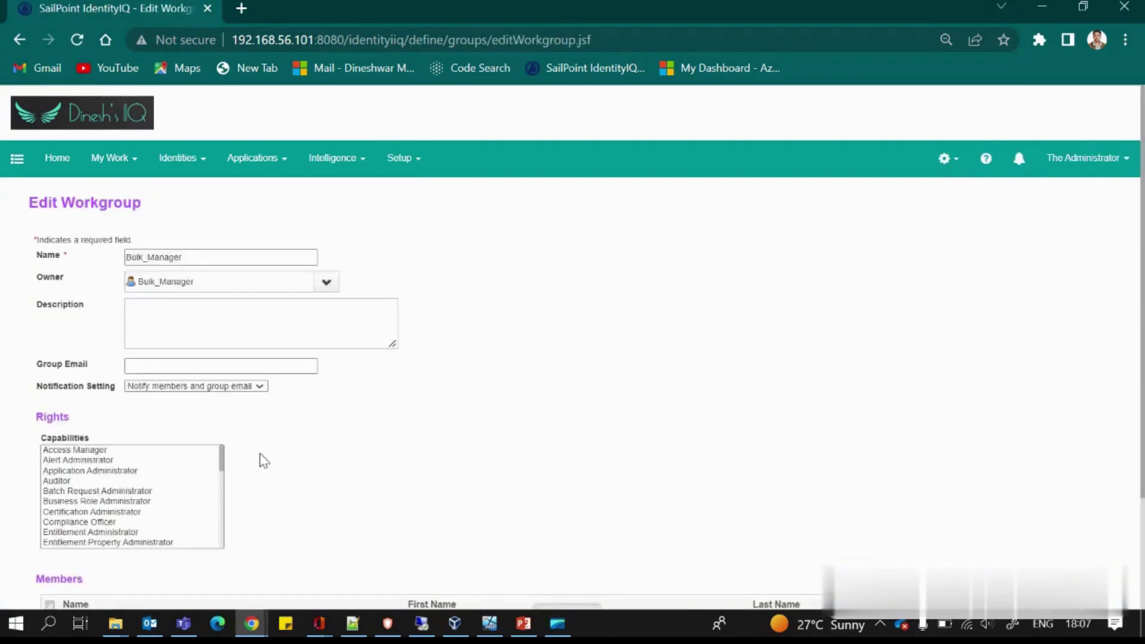
scroll(177, 406, down, 3)
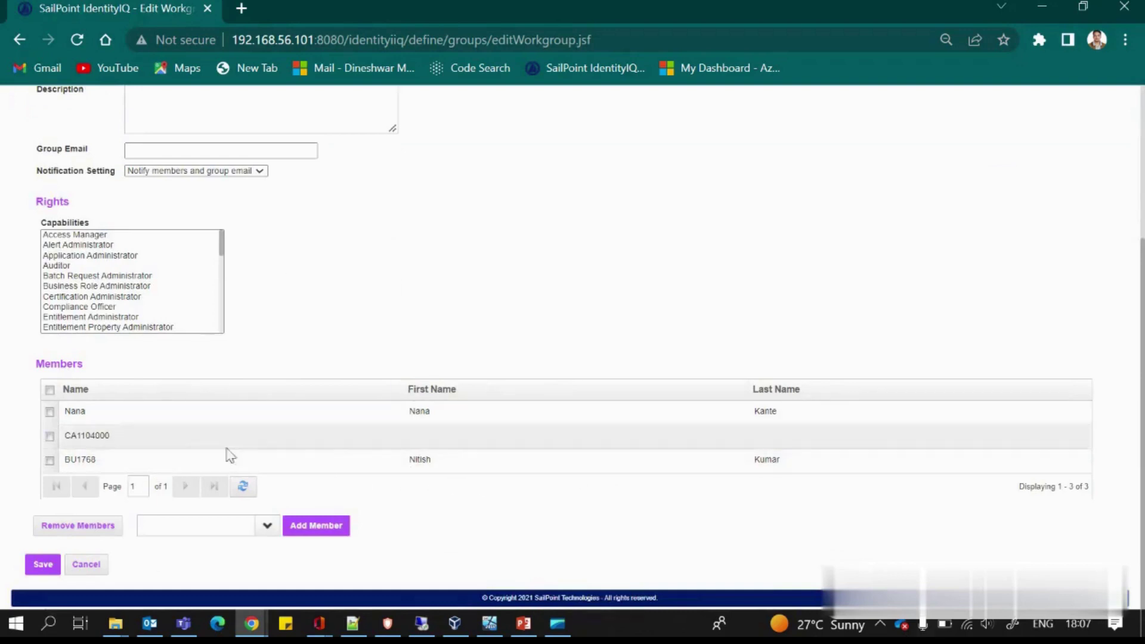
scroll(341, 234, up, 3)
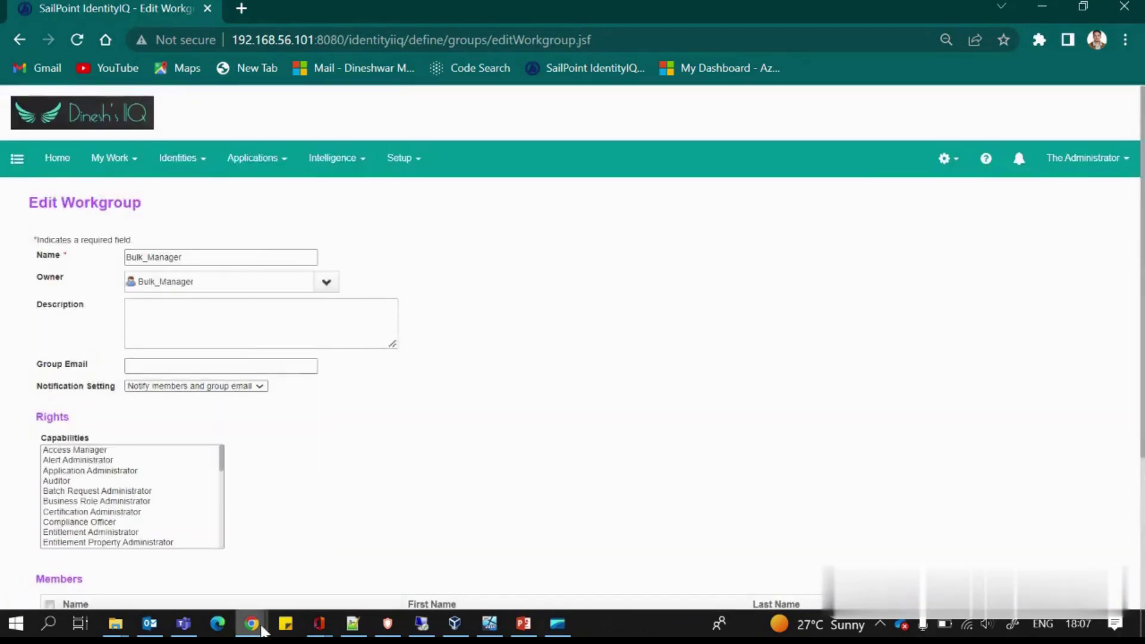
mouse_move(252, 624)
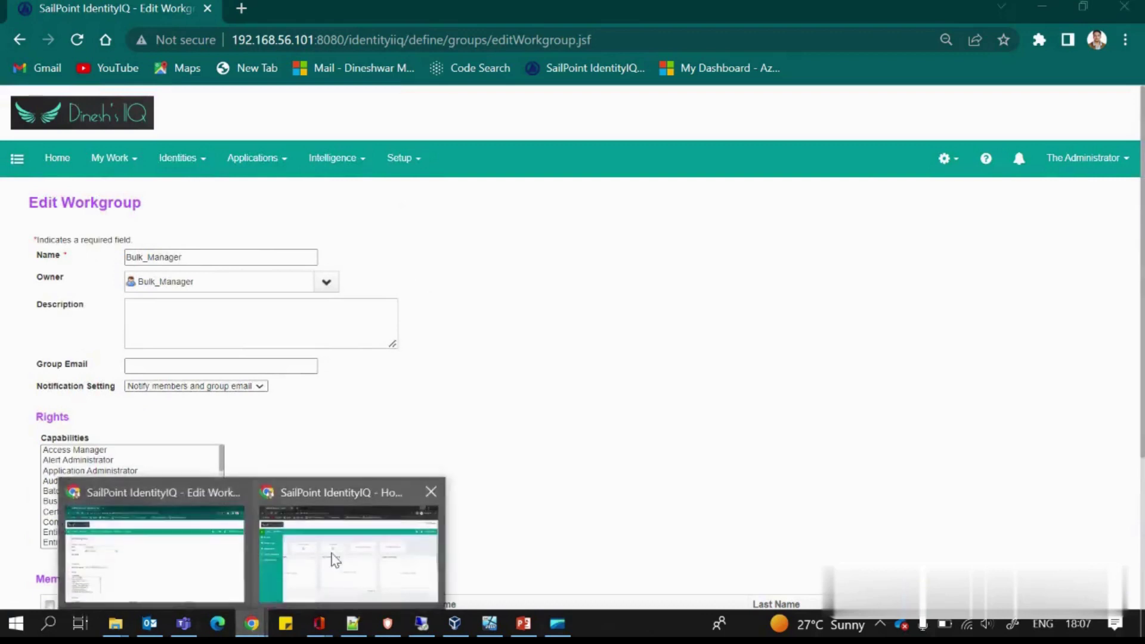
- In the incognito session, open the Bulk_Upload-Request quicklink from the side navigation menu
click(328, 555)
click(5, 157)
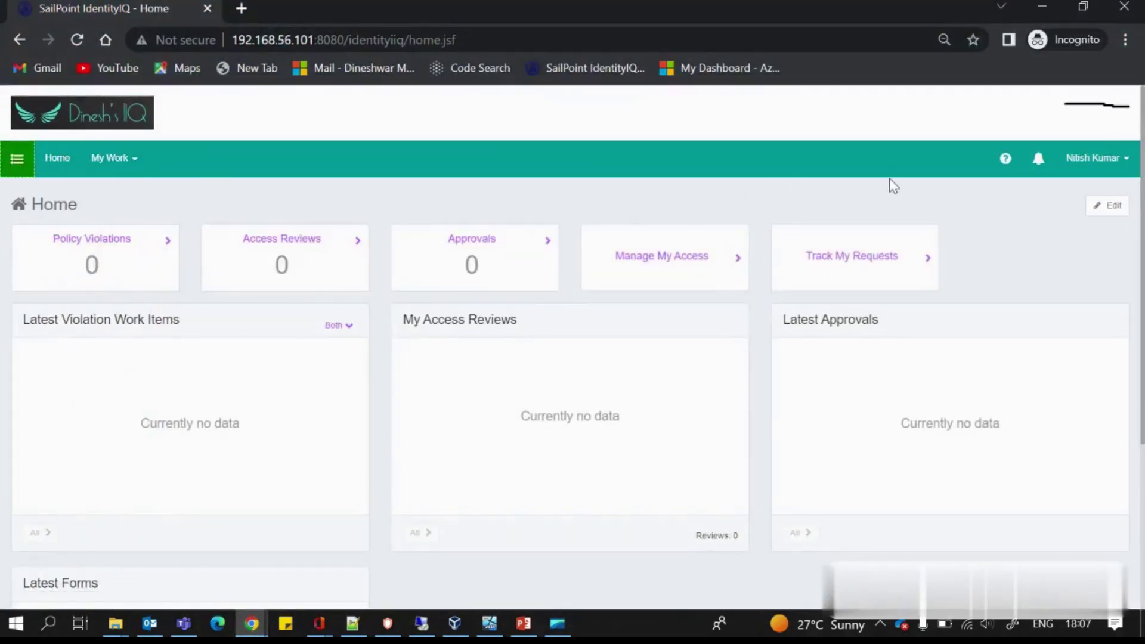
click(17, 159)
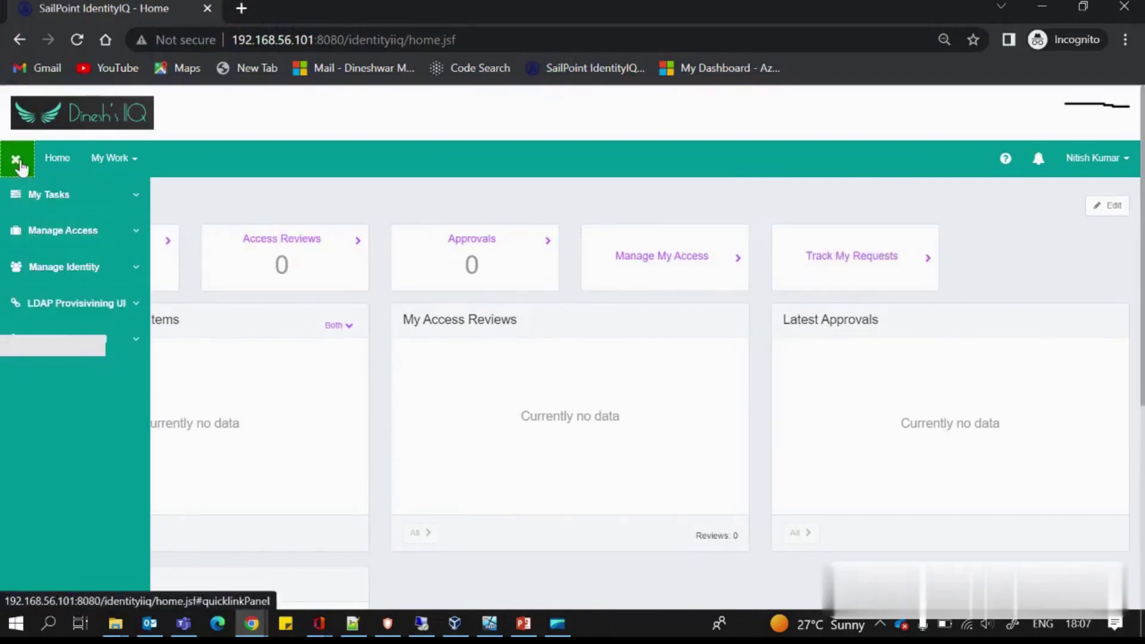
click(65, 358)
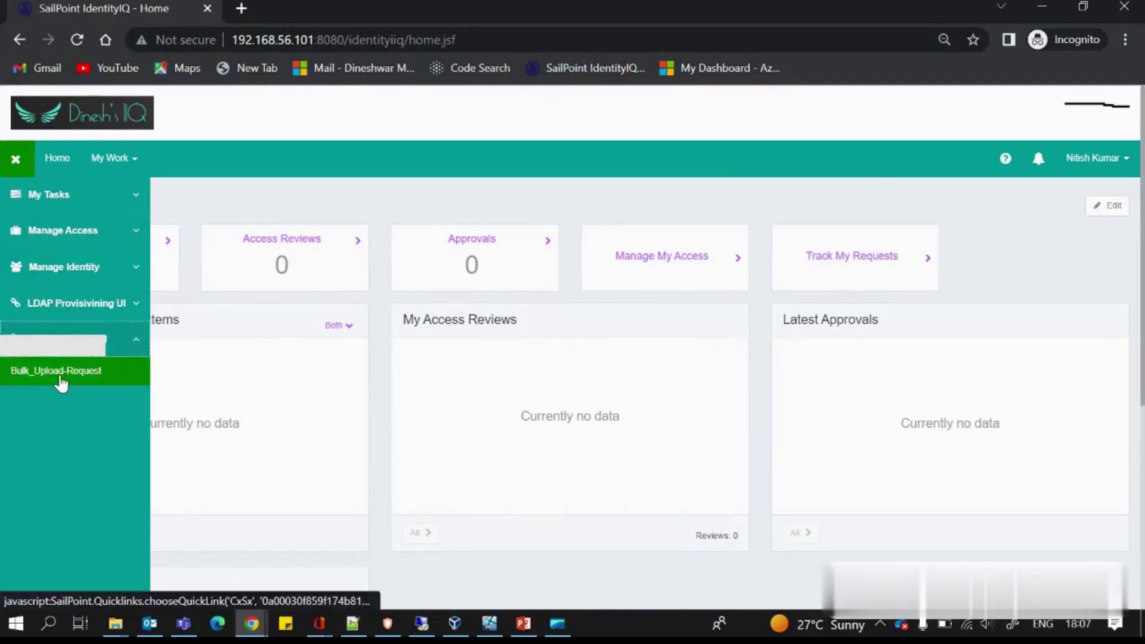
click(62, 382)
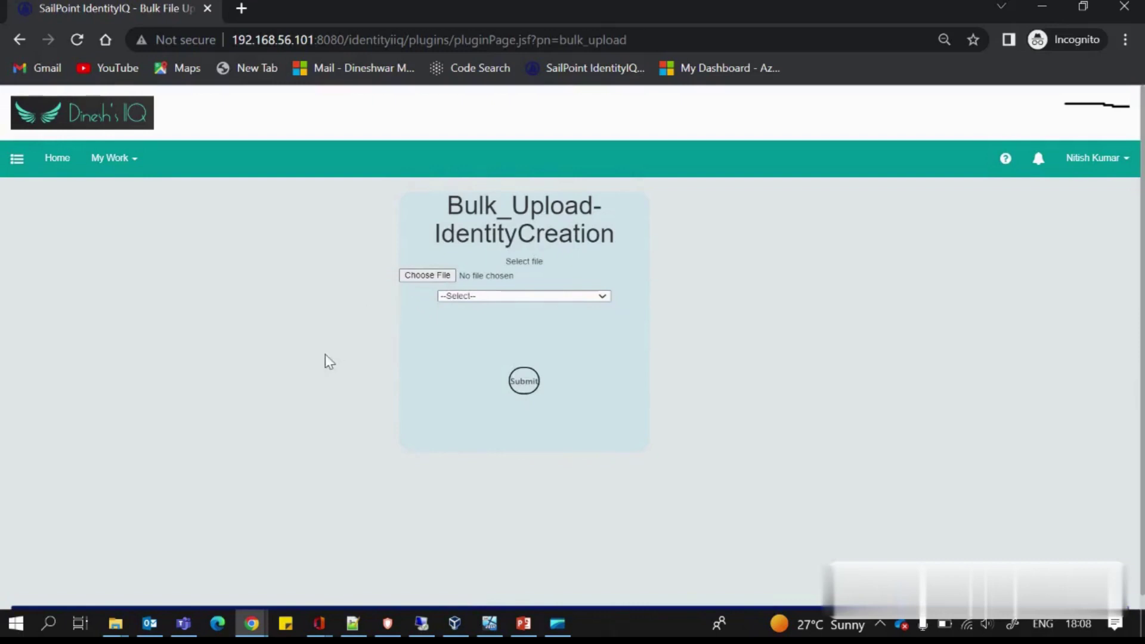
- Start choosing an upload file and check the archive's lib folder in File Explorer
click(427, 278)
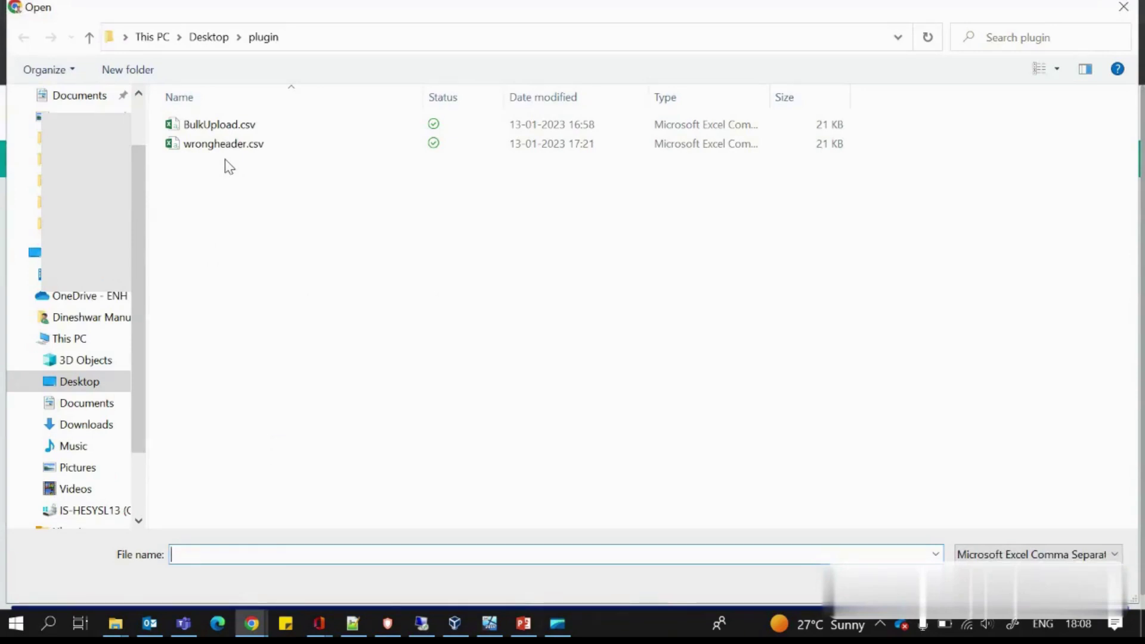
mouse_move(116, 624)
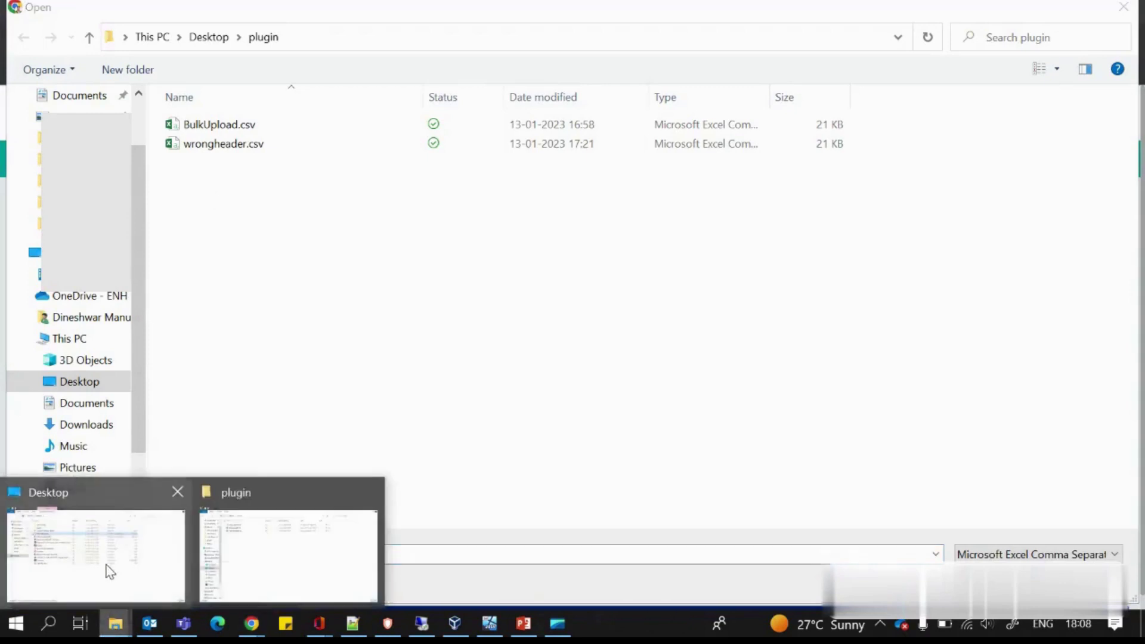
click(107, 559)
double_click(268, 167)
double_click(276, 131)
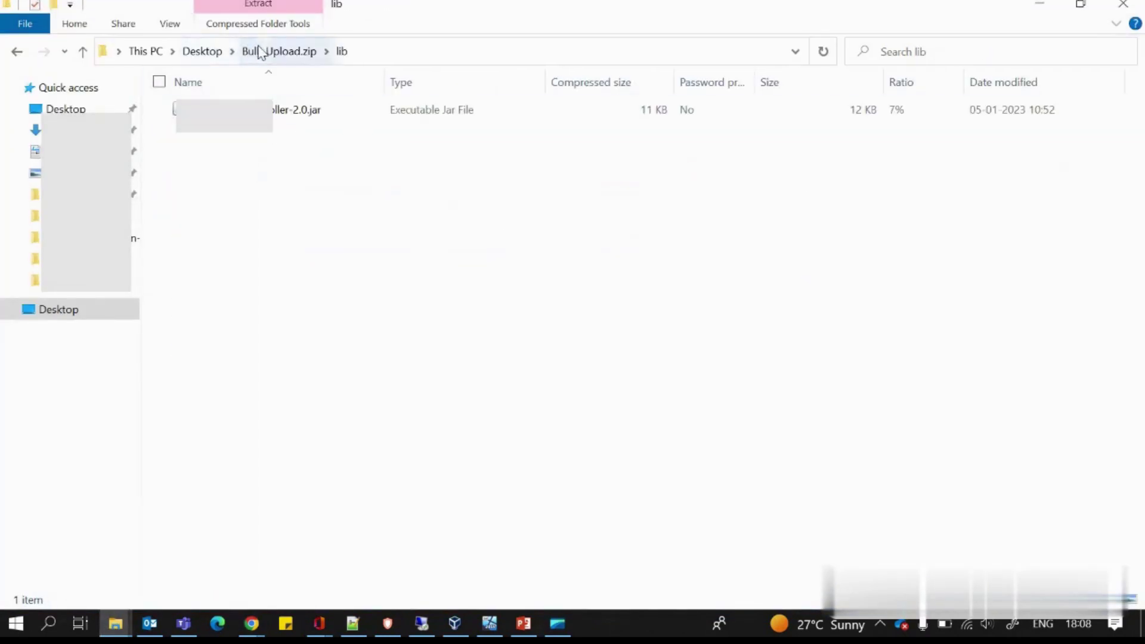
click(278, 51)
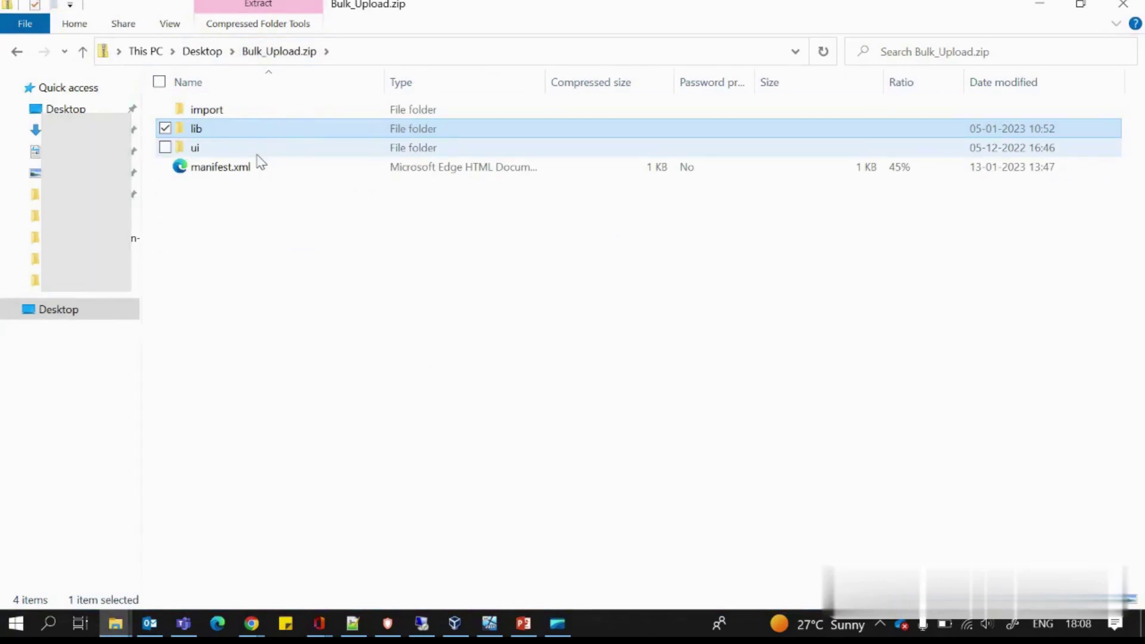
click(1042, 6)
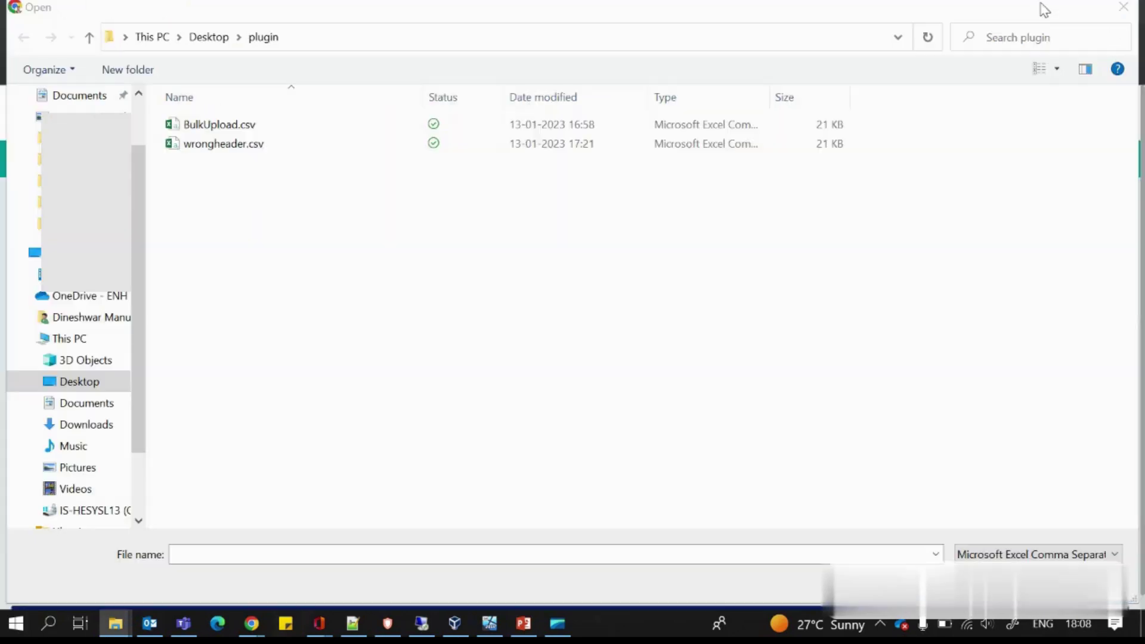
- Attach wrongheader.csv and select 1st Format as the file type
click(272, 151)
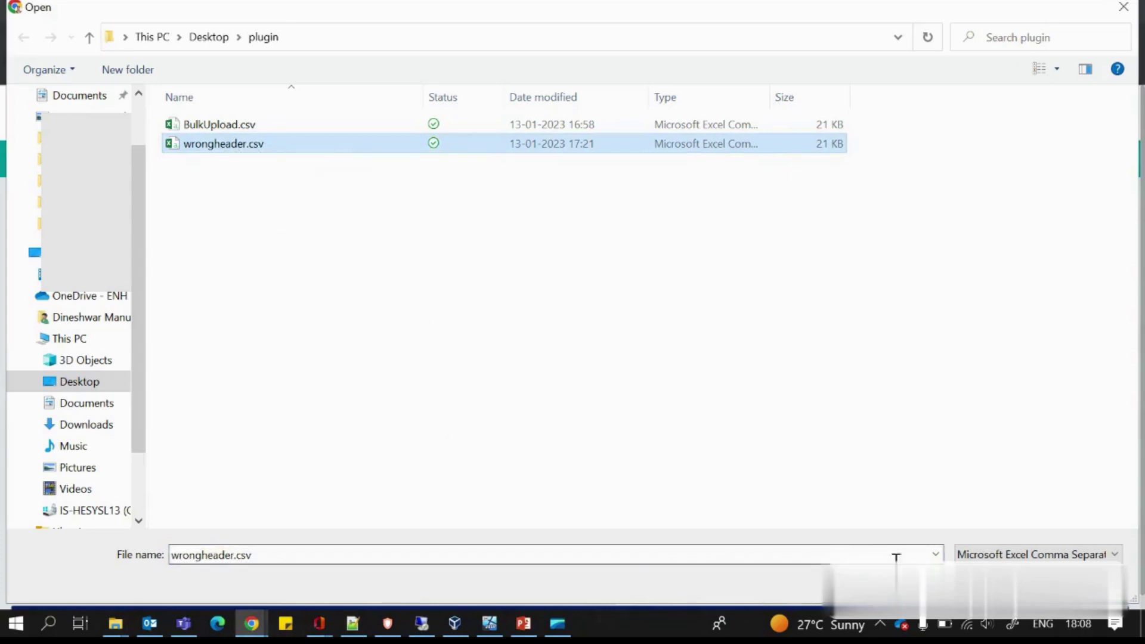
key(Return)
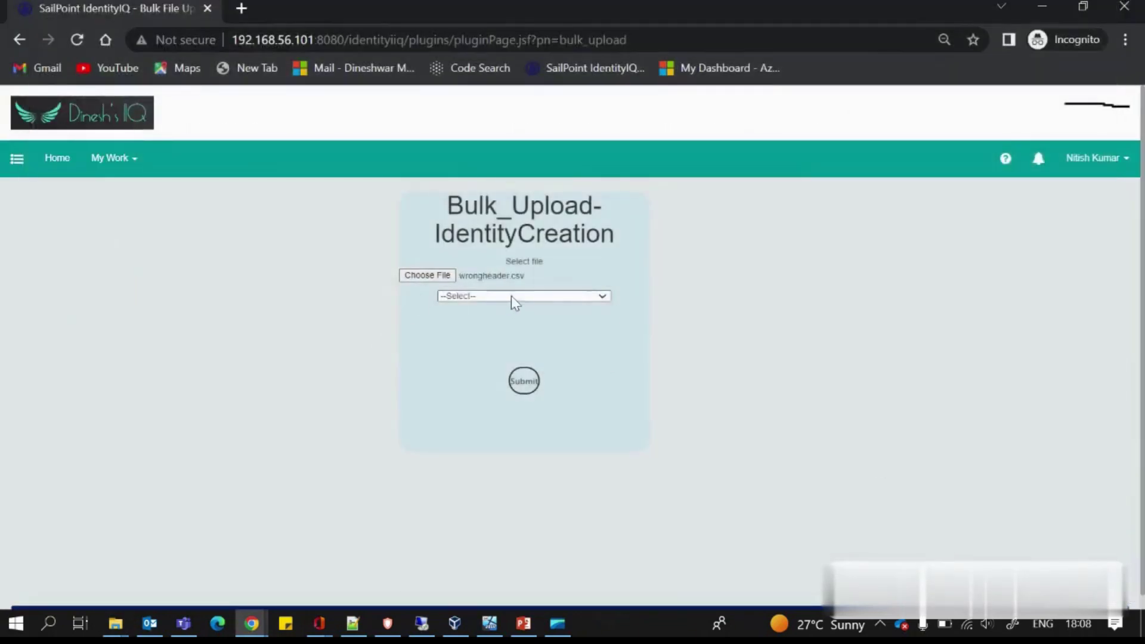
click(511, 296)
click(496, 319)
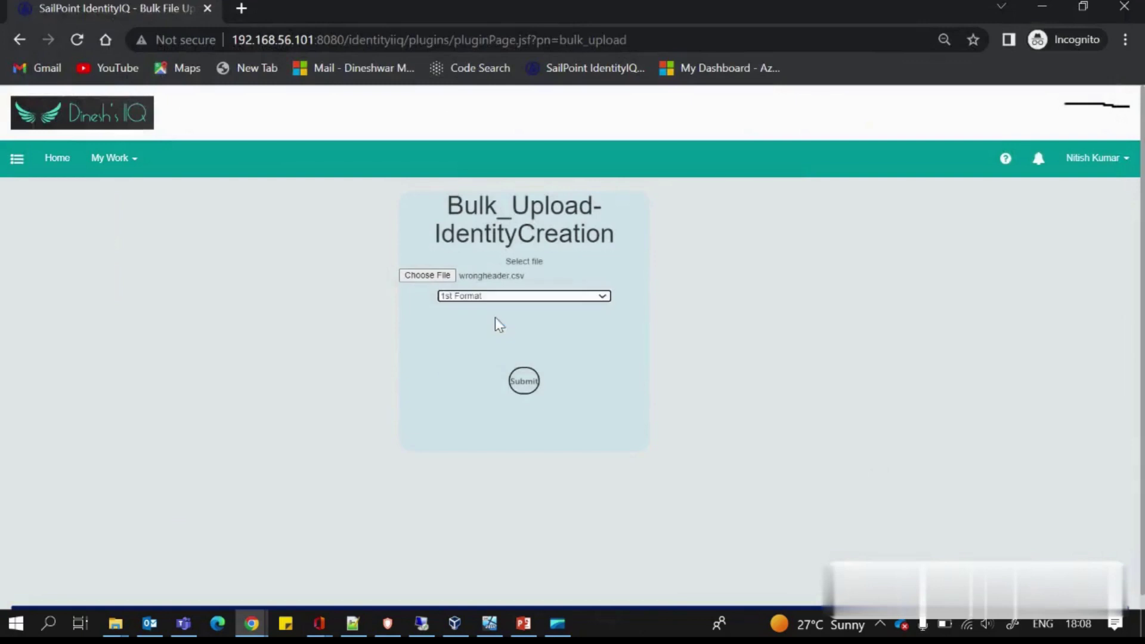
- Submit wrongheader.csv, review the misspelled-header errors, and dismiss the alert
click(524, 385)
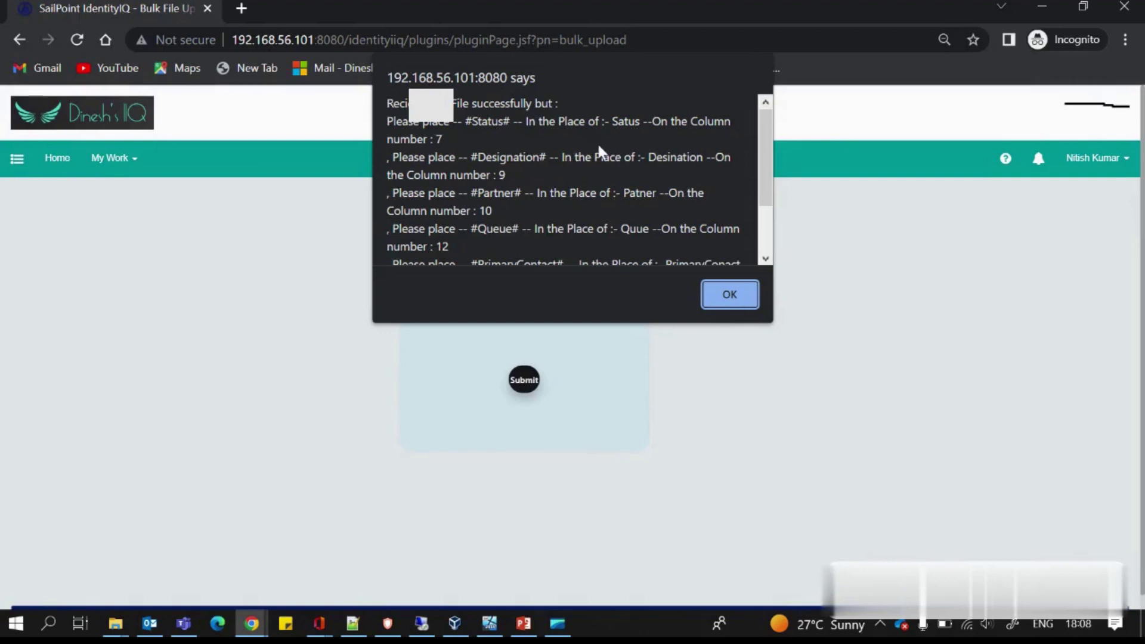
scroll(570, 195, down, 2)
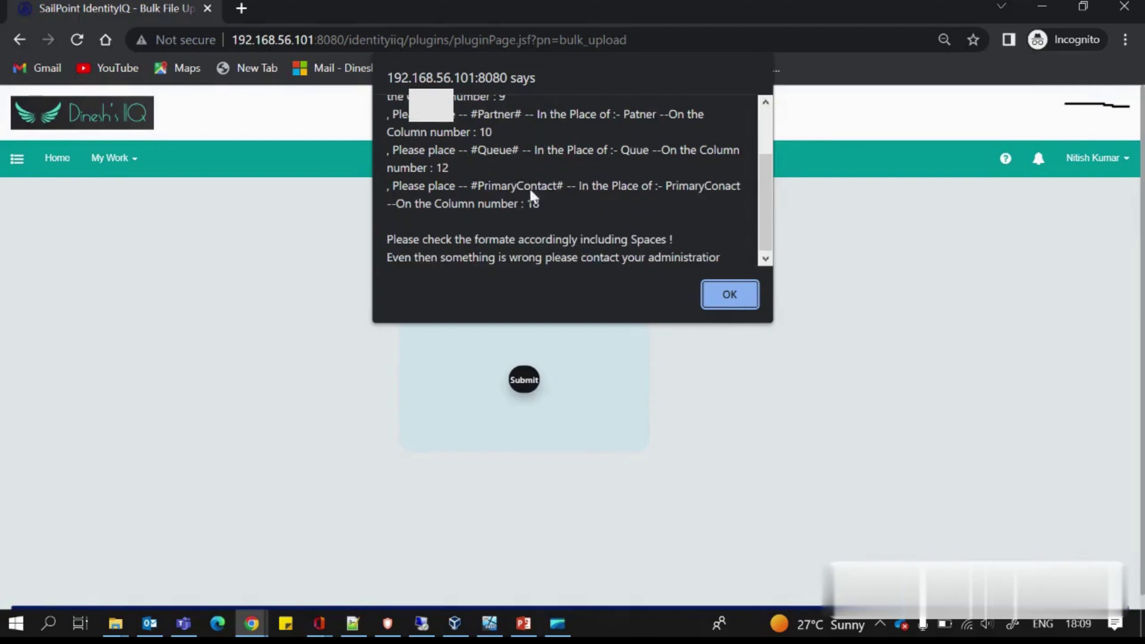
click(719, 295)
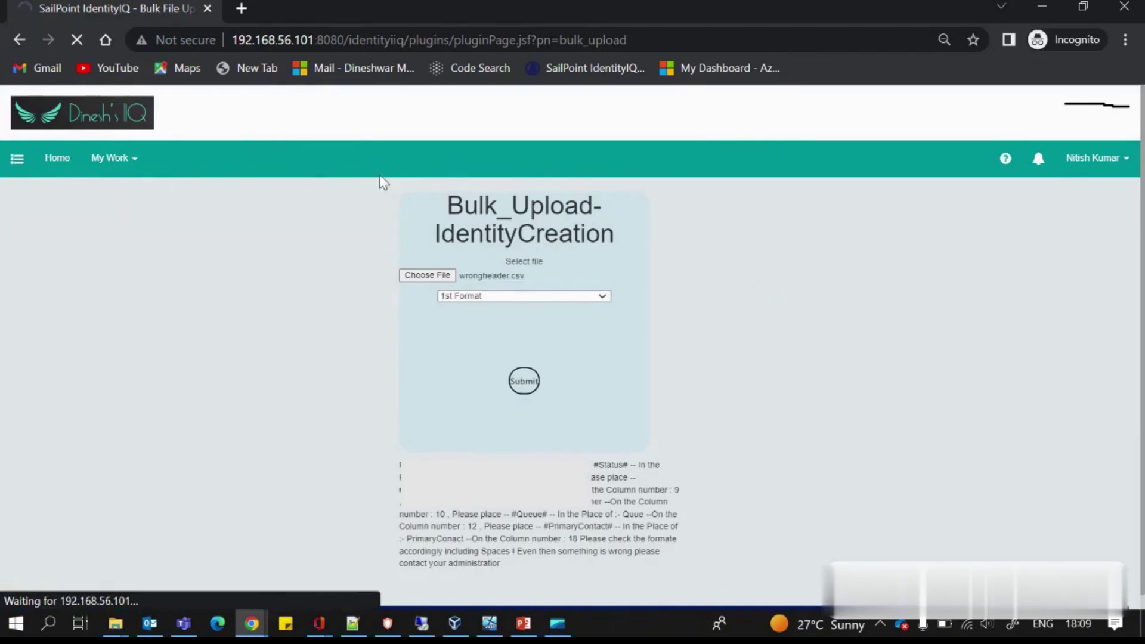
- Open BulkUpload.csv from the Desktop's plugin folder in Excel
click(445, 280)
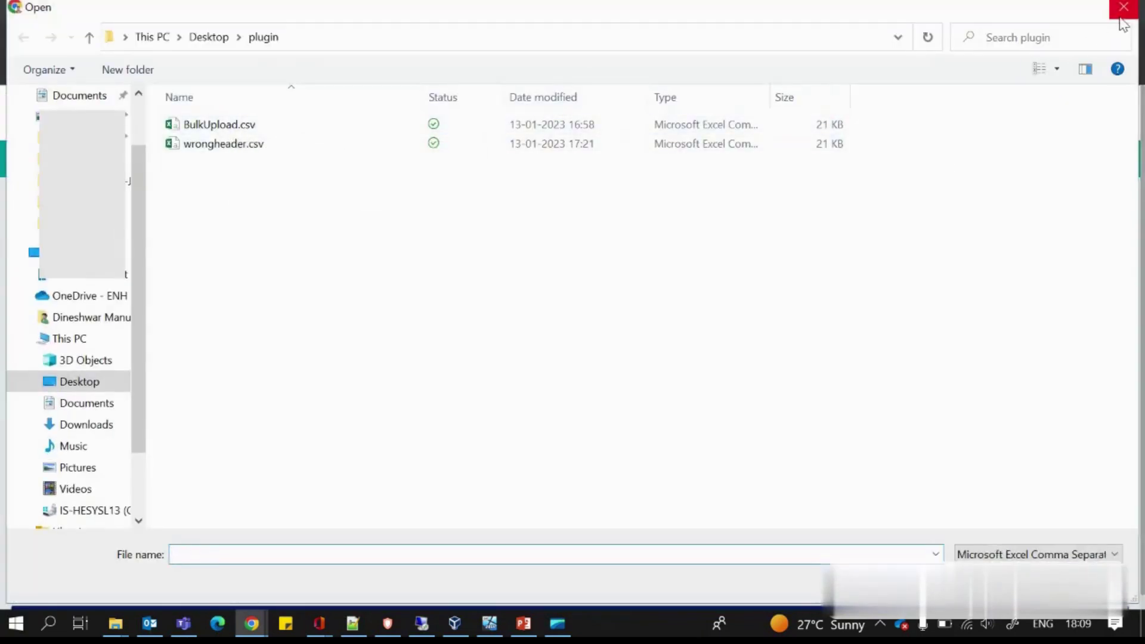
click(118, 627)
click(118, 534)
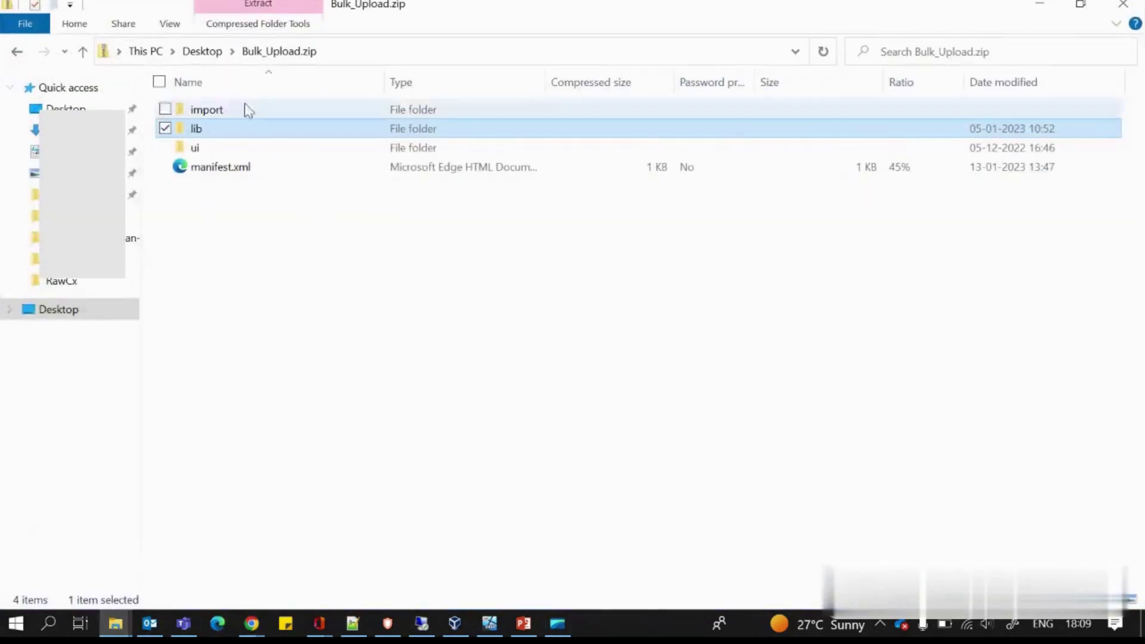
click(212, 53)
double_click(215, 128)
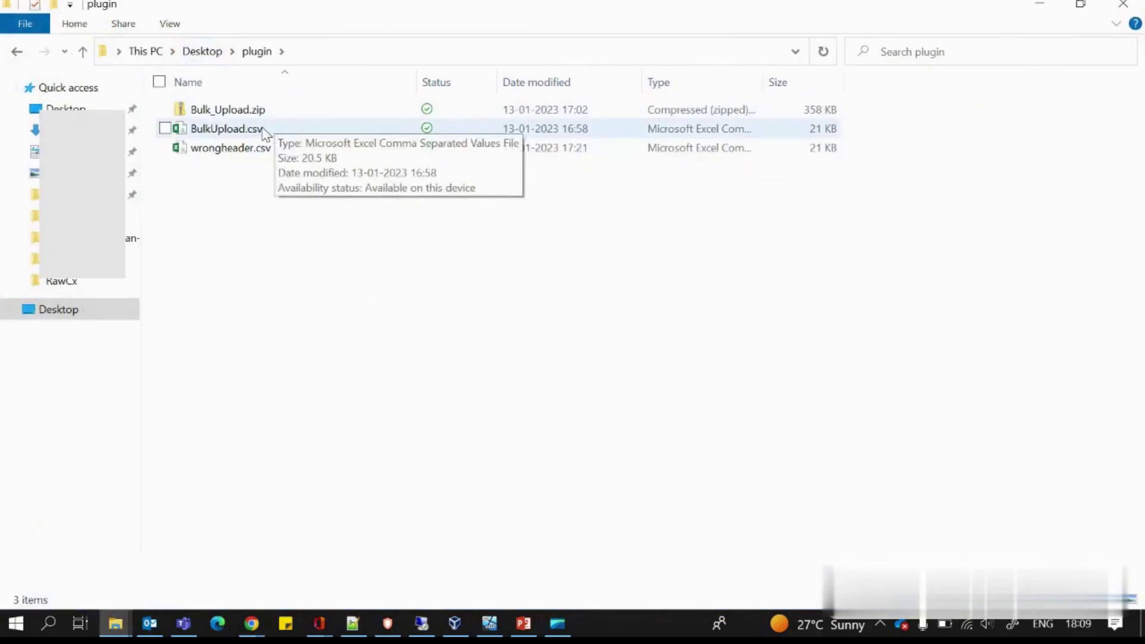
double_click(264, 131)
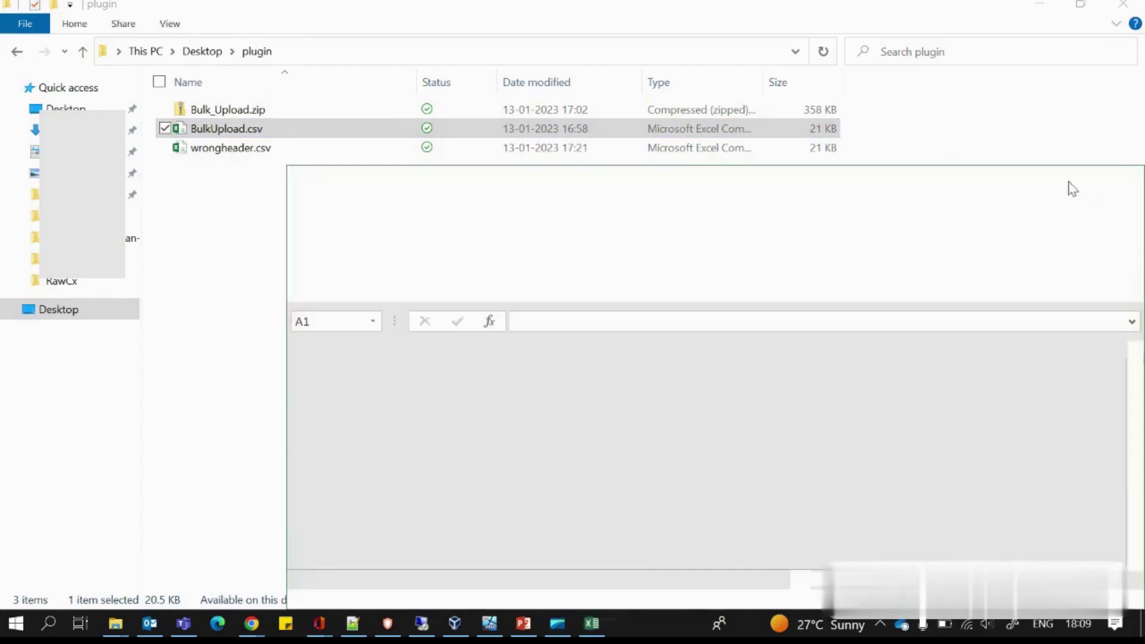
- Maximize Excel and look over BulkUpload.csv's employee rows and columns
click(1079, 182)
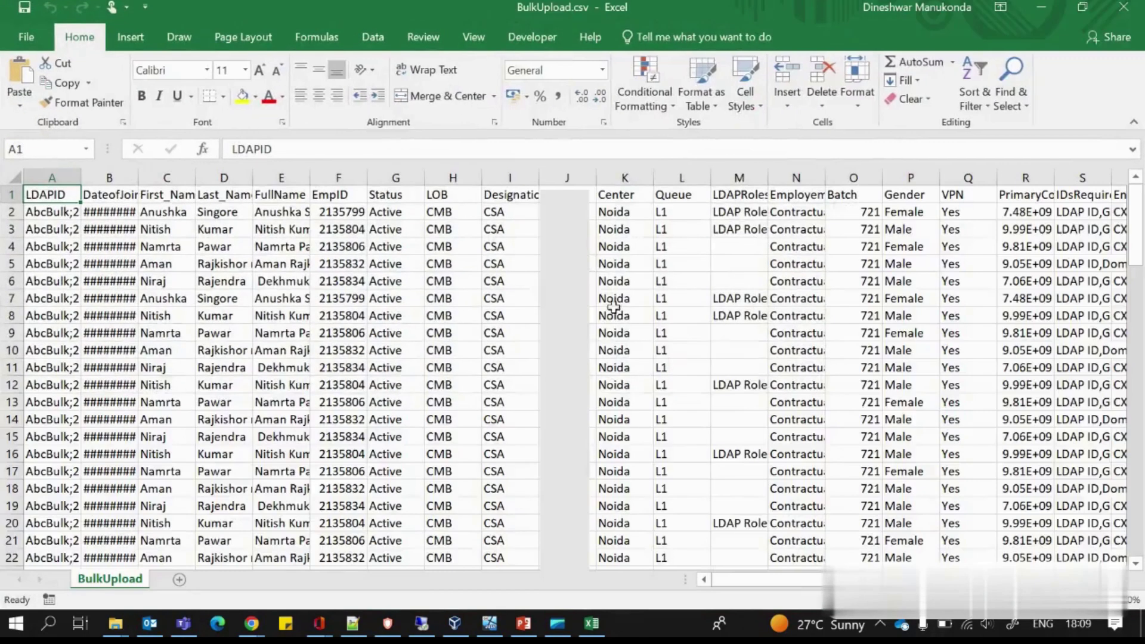
scroll(305, 246, down, 1)
scroll(305, 246, down, 2)
scroll(305, 246, down, 7)
scroll(114, 263, down, 14)
scroll(112, 275, down, 4)
scroll(111, 282, down, 9)
scroll(111, 281, up, 5)
scroll(116, 277, up, 9)
scroll(123, 275, up, 12)
scroll(128, 270, up, 7)
scroll(128, 269, up, 2)
mouse_move(769, 579)
mouse_down()
mouse_move(800, 580)
mouse_move(746, 579)
mouse_up()
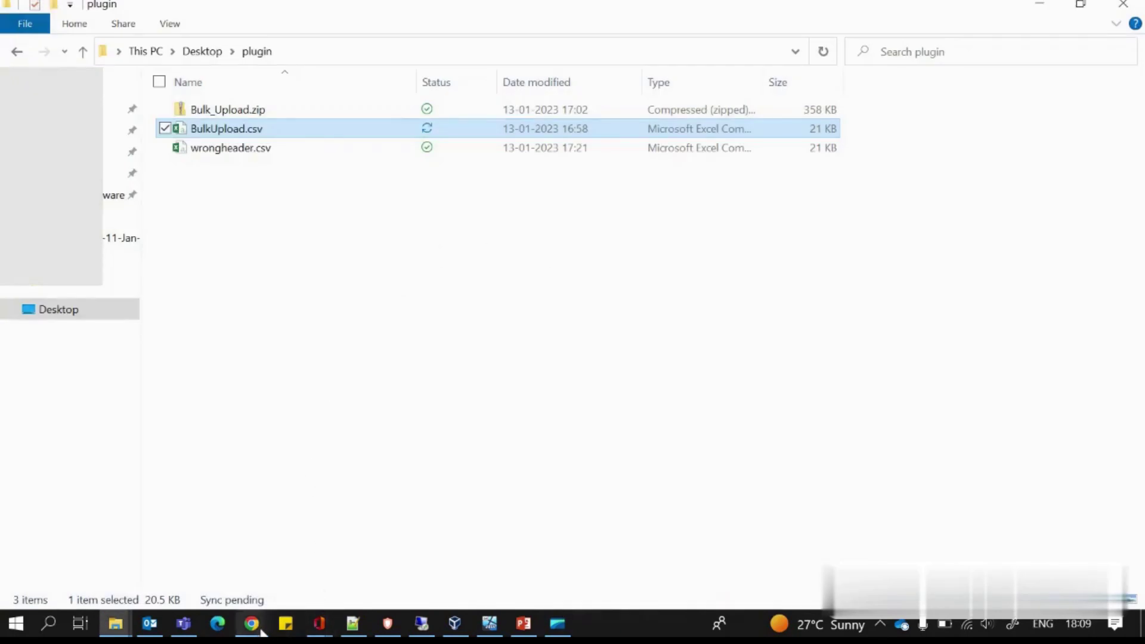
- Upload BulkUpload.csv as 1st Format and acknowledge the success alert
mouse_move(251, 624)
click(349, 537)
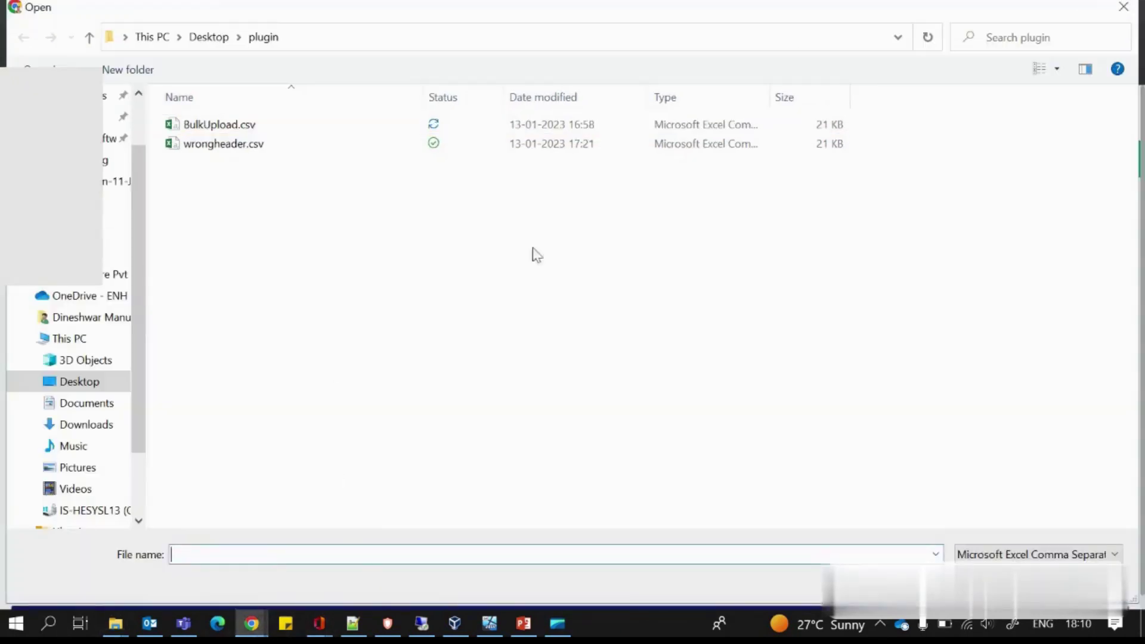
click(258, 132)
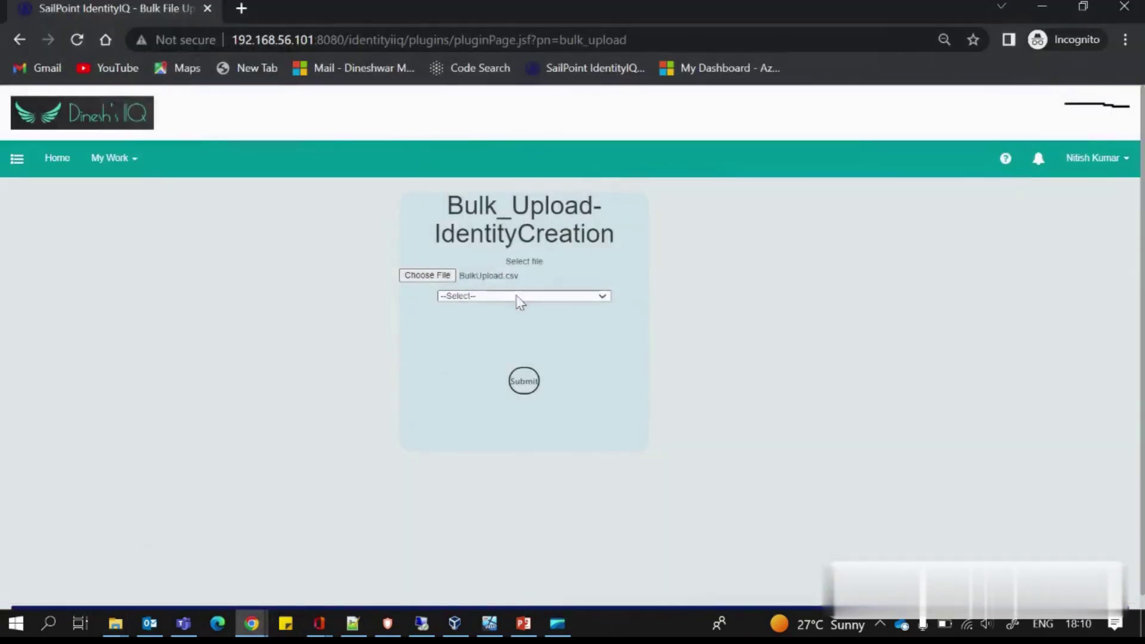
click(519, 297)
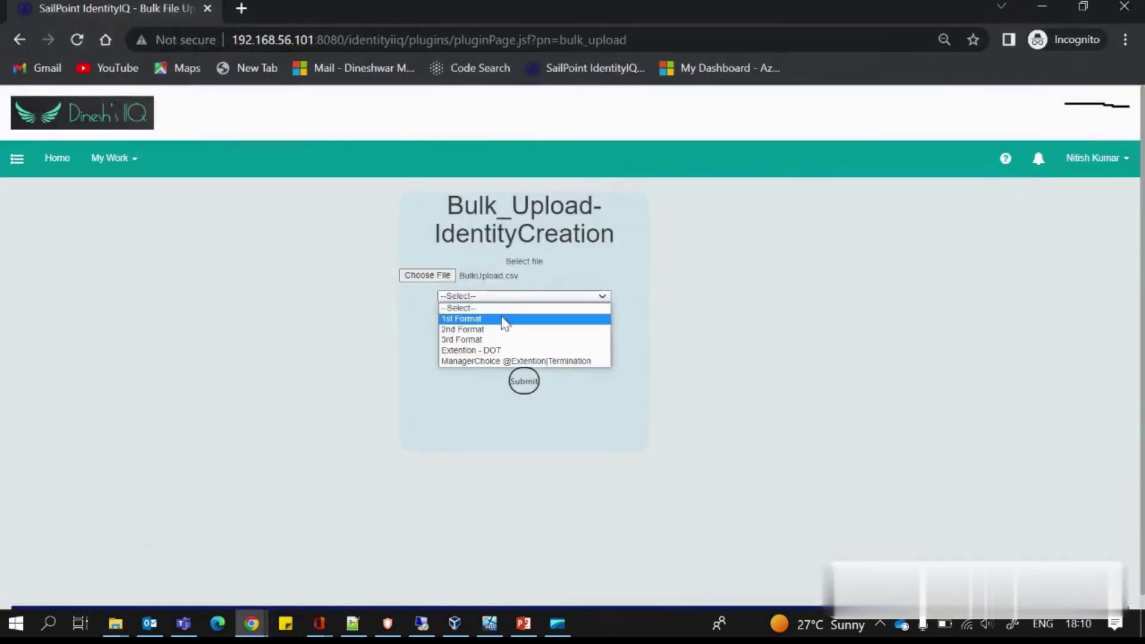
click(505, 319)
click(524, 380)
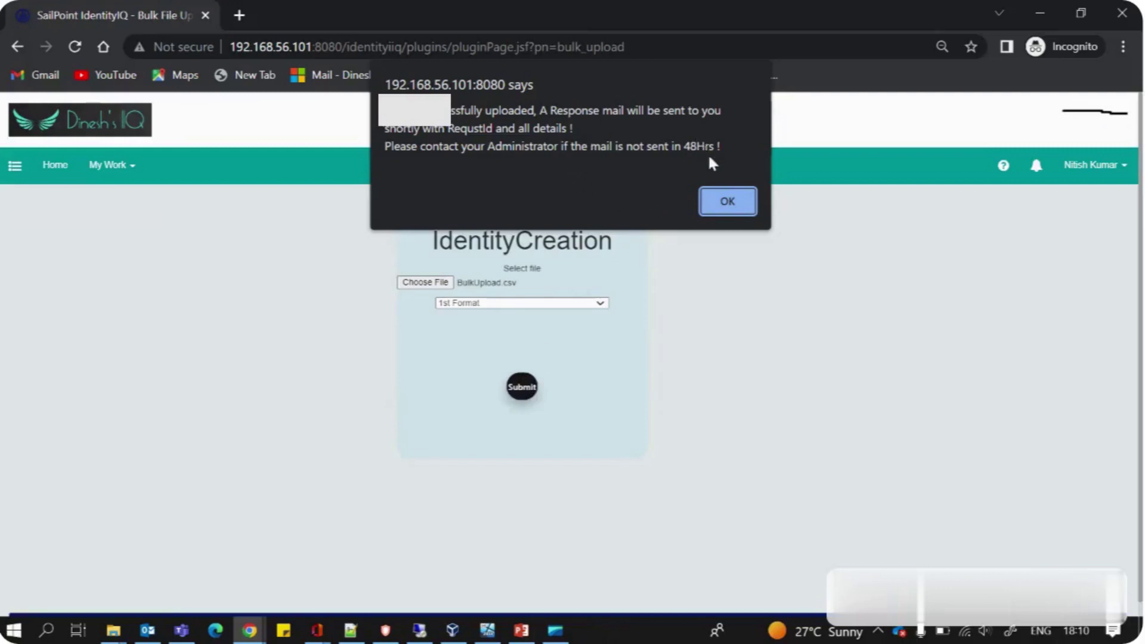
click(728, 201)
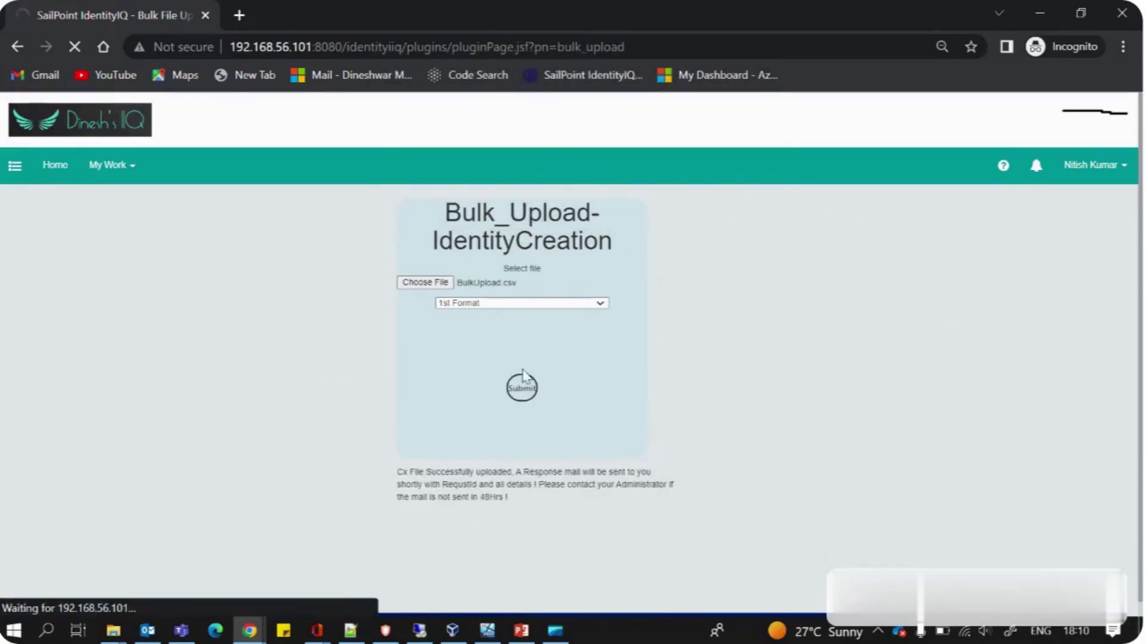
click(487, 630)
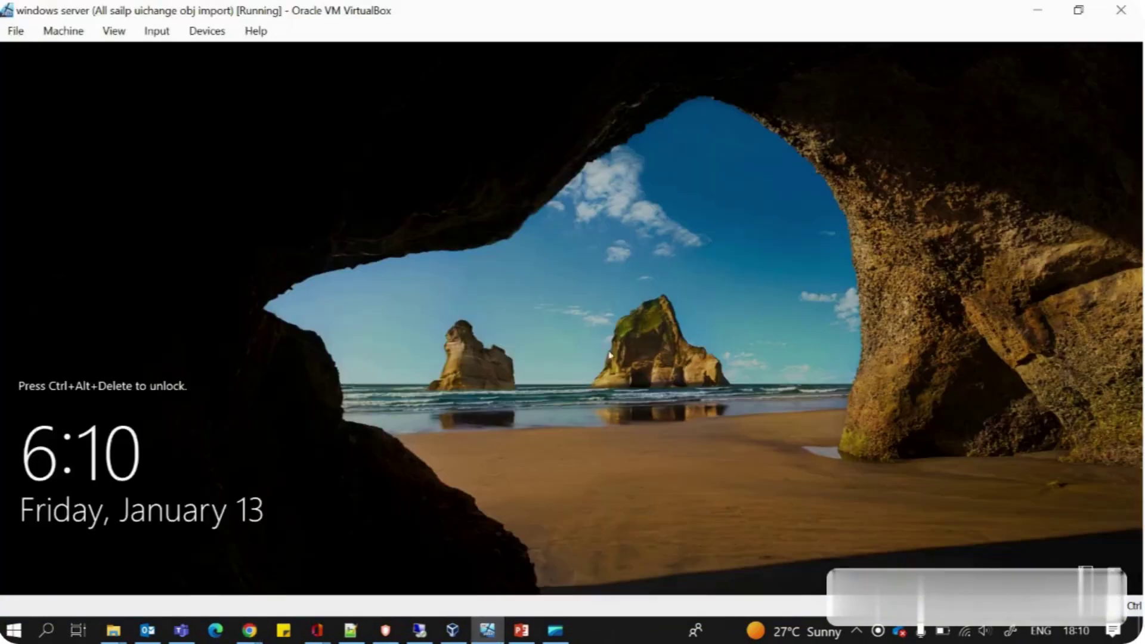
key(ctrl+alt+Delete)
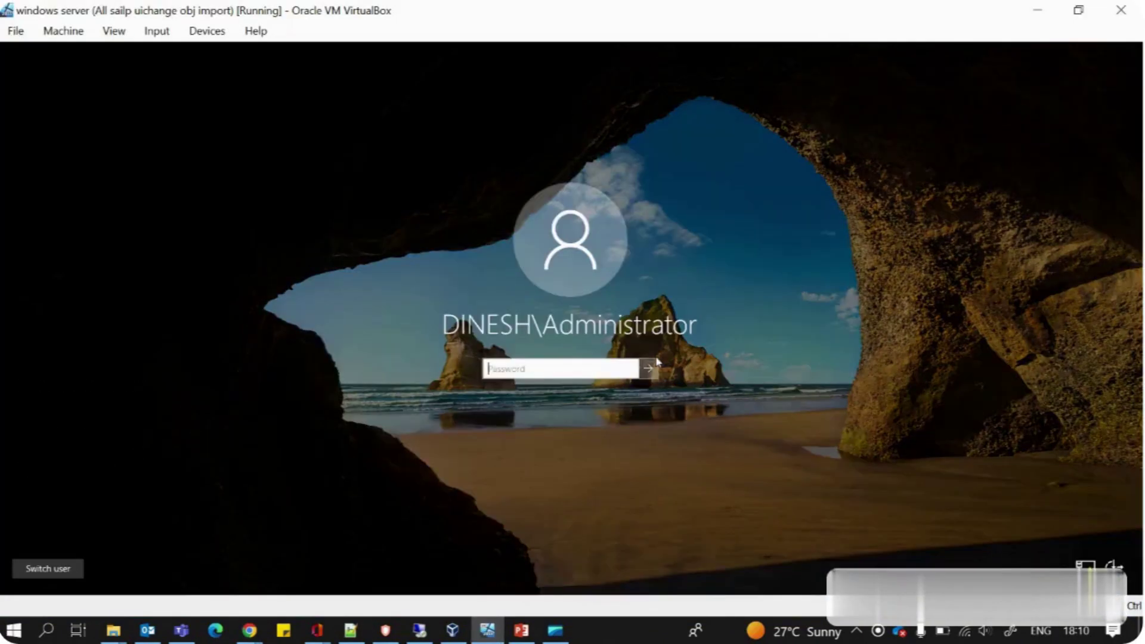
click(656, 361)
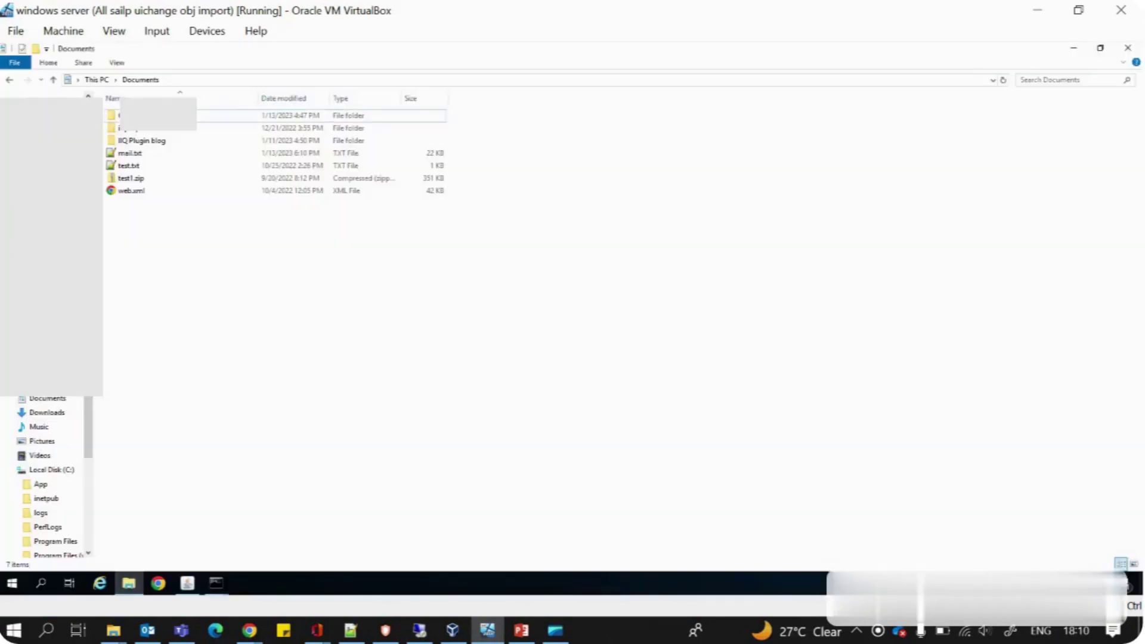
- Refresh the Documents folder and open mail.txt in Notepad++
right_click(524, 255)
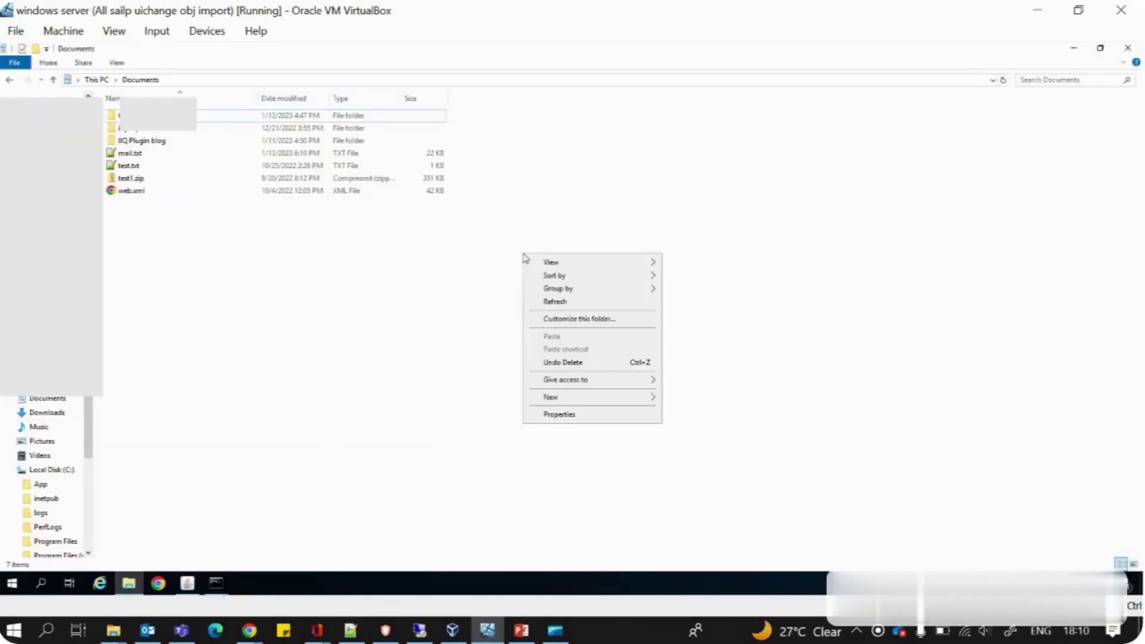
click(537, 299)
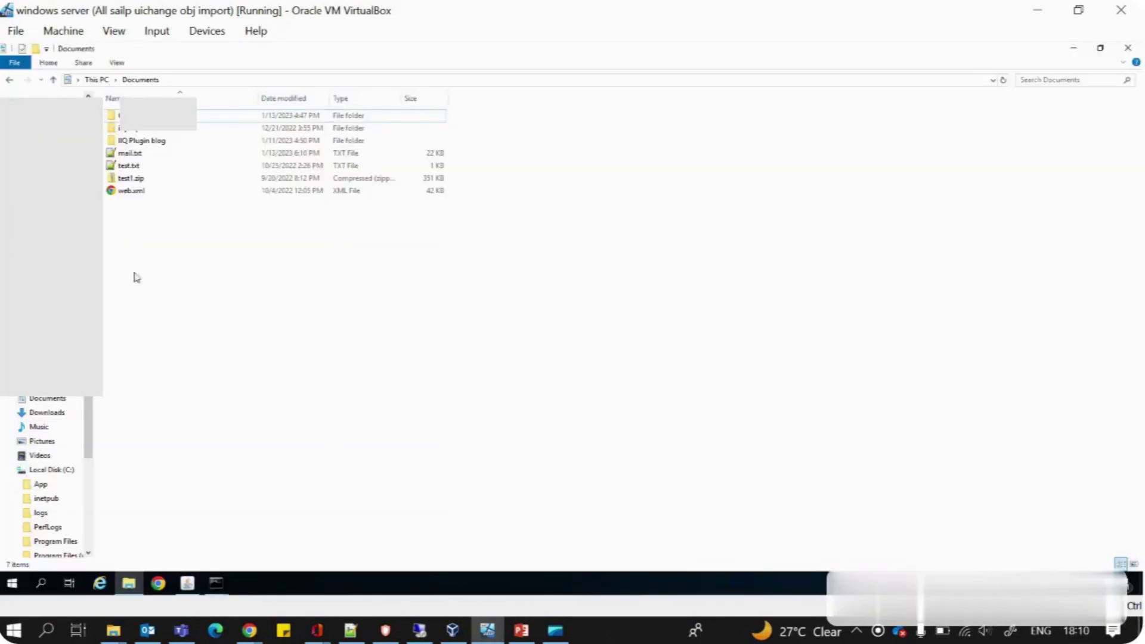
double_click(186, 159)
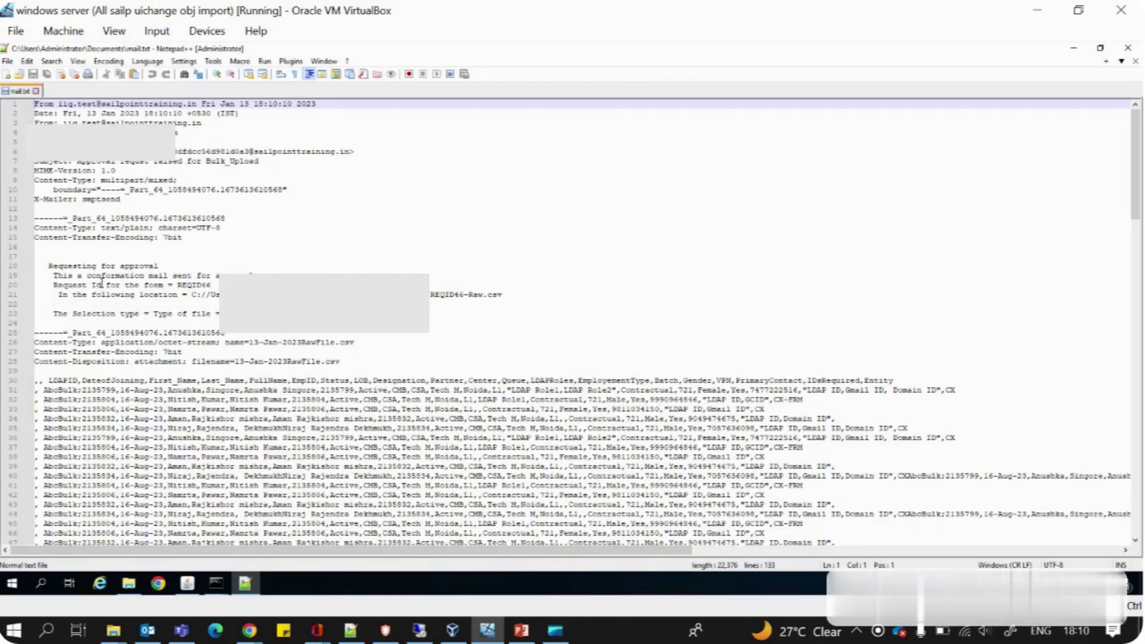
- Read the approval-request mail and select its request ID REQID46
scroll(167, 250, down, 6)
scroll(167, 251, down, 1)
scroll(179, 242, up, 3)
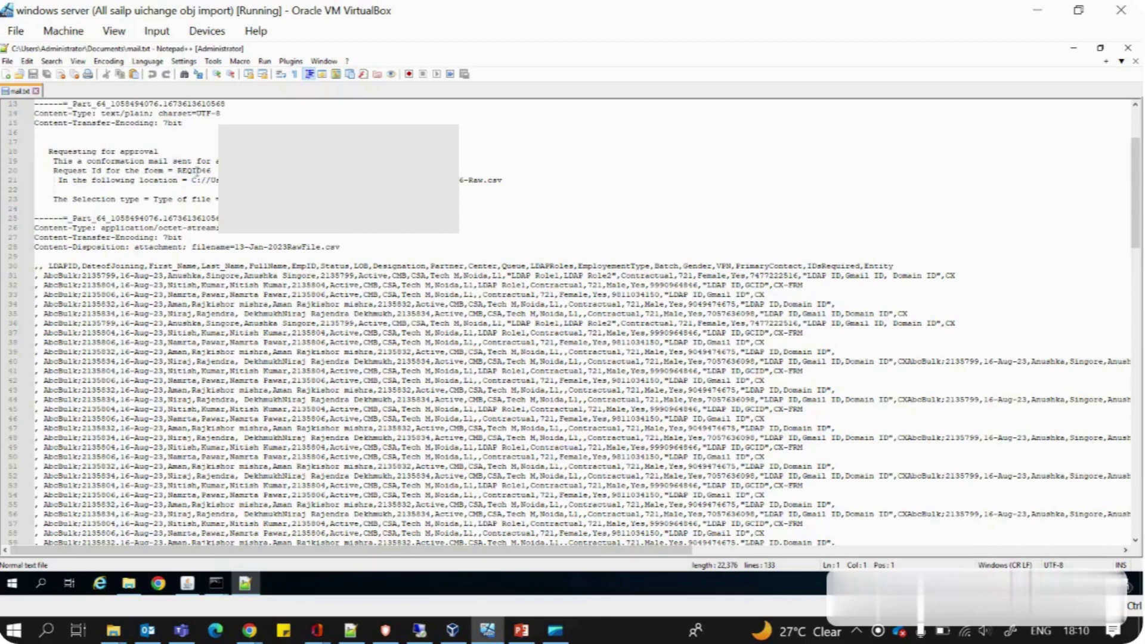
double_click(199, 171)
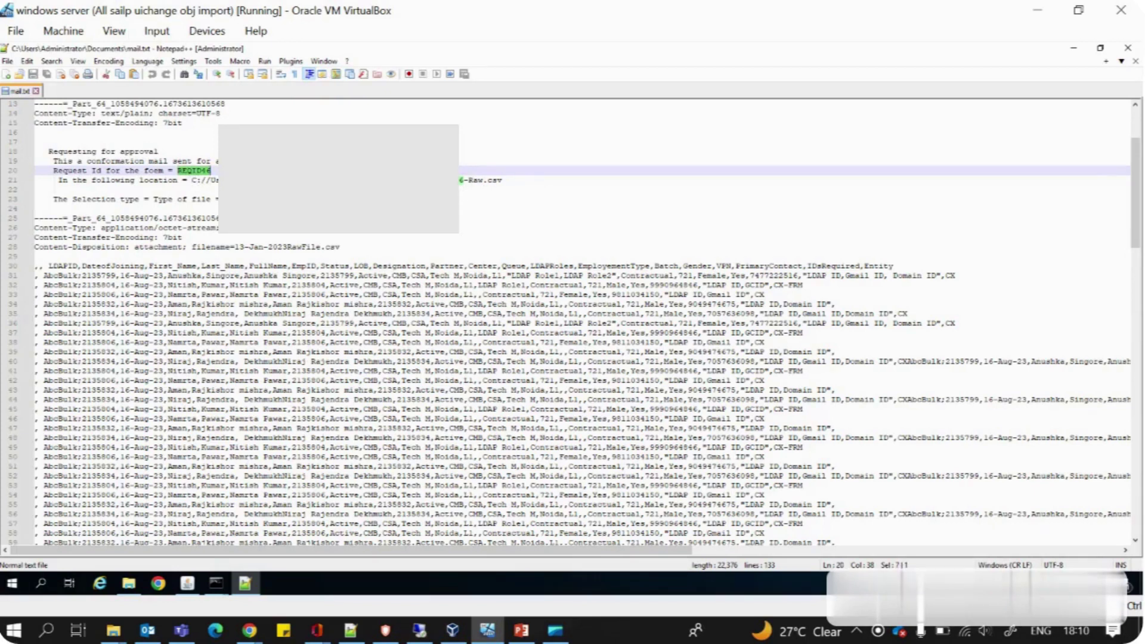
- Review the attached CSV data, close mail.txt and minimize the VirtualBox window
scroll(303, 253, down, 2)
scroll(302, 253, down, 3)
scroll(303, 254, down, 1)
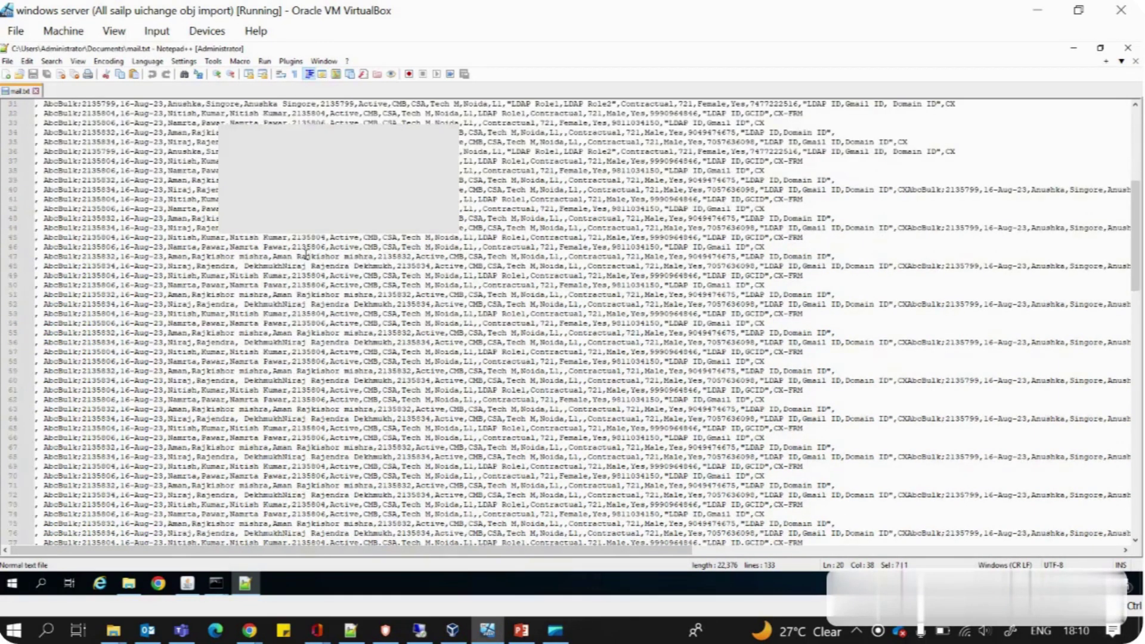
scroll(303, 254, down, 5)
scroll(302, 254, down, 5)
scroll(358, 259, down, 10)
scroll(446, 268, up, 3)
scroll(446, 268, up, 8)
scroll(358, 269, up, 10)
scroll(269, 269, up, 8)
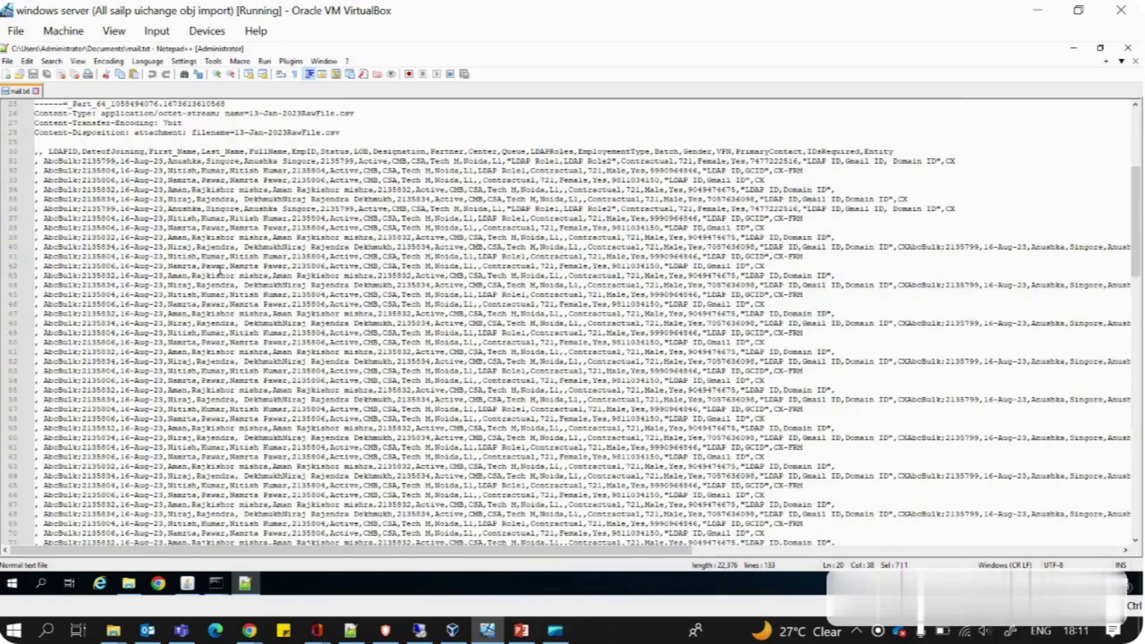
click(36, 91)
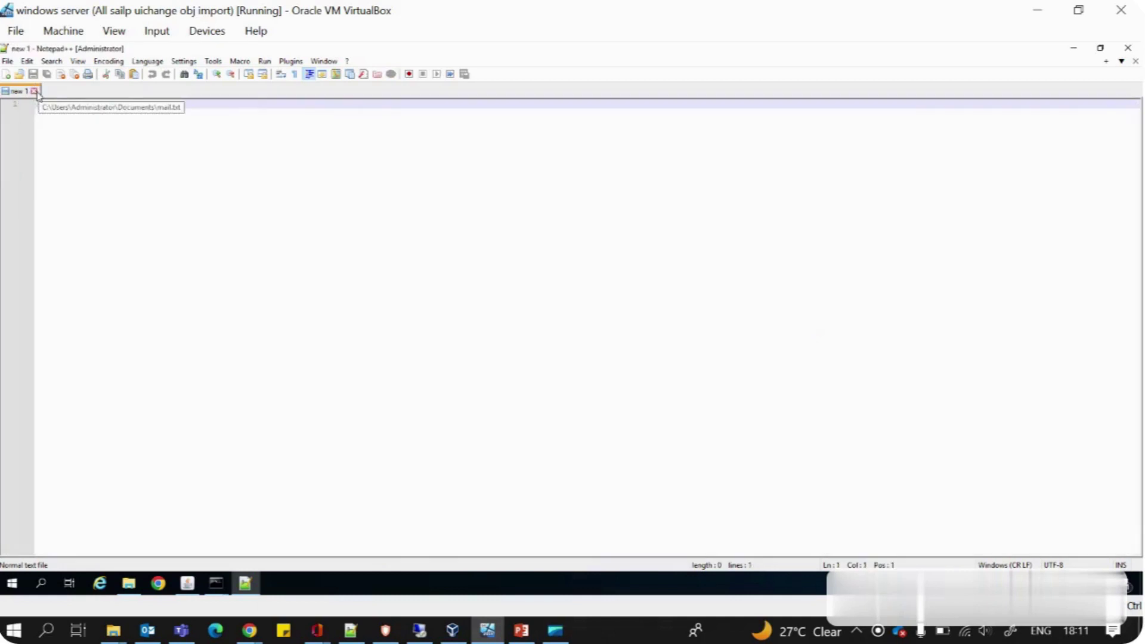
click(1039, 16)
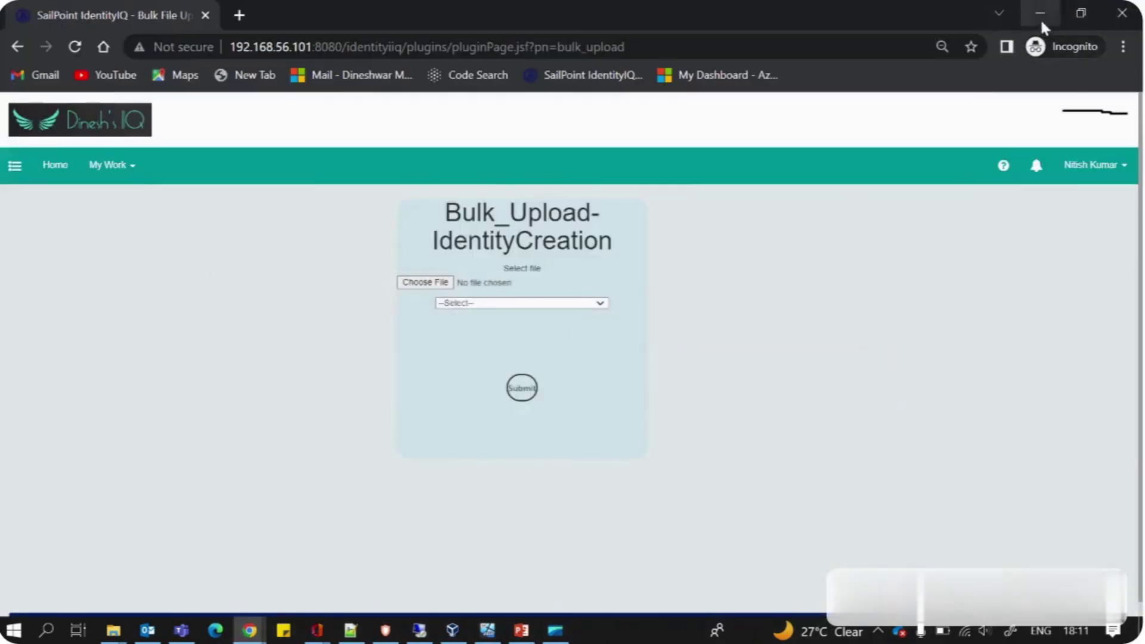
- In the admin browser, open the Bulk_Approvers workgroup under Setup > Groups > Workgroups
click(1040, 13)
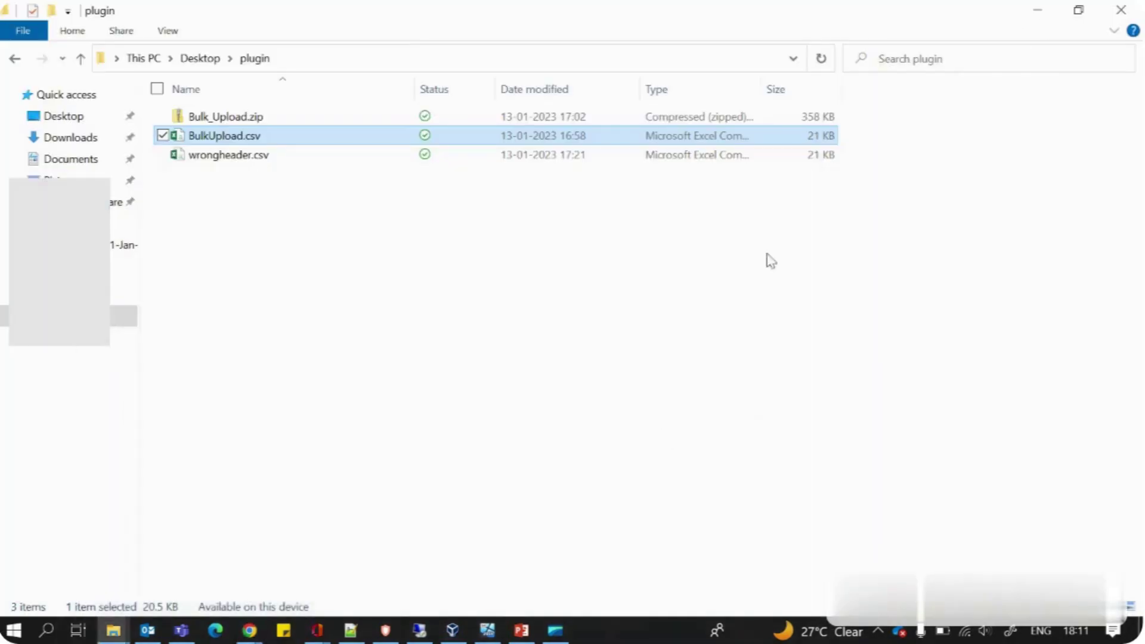
click(251, 630)
click(154, 545)
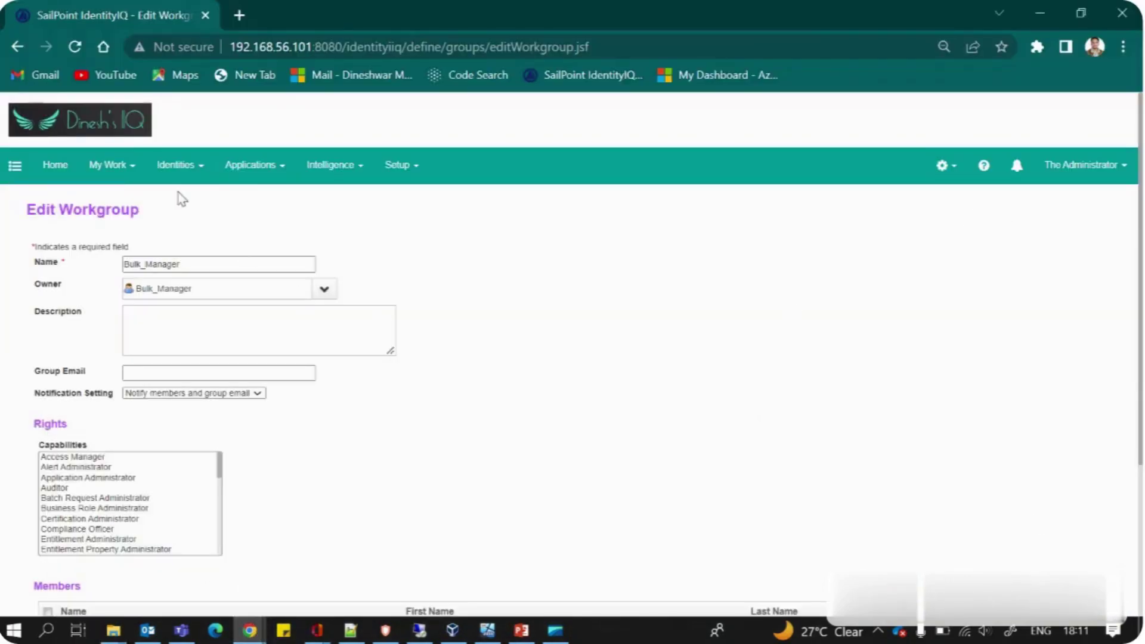
click(400, 171)
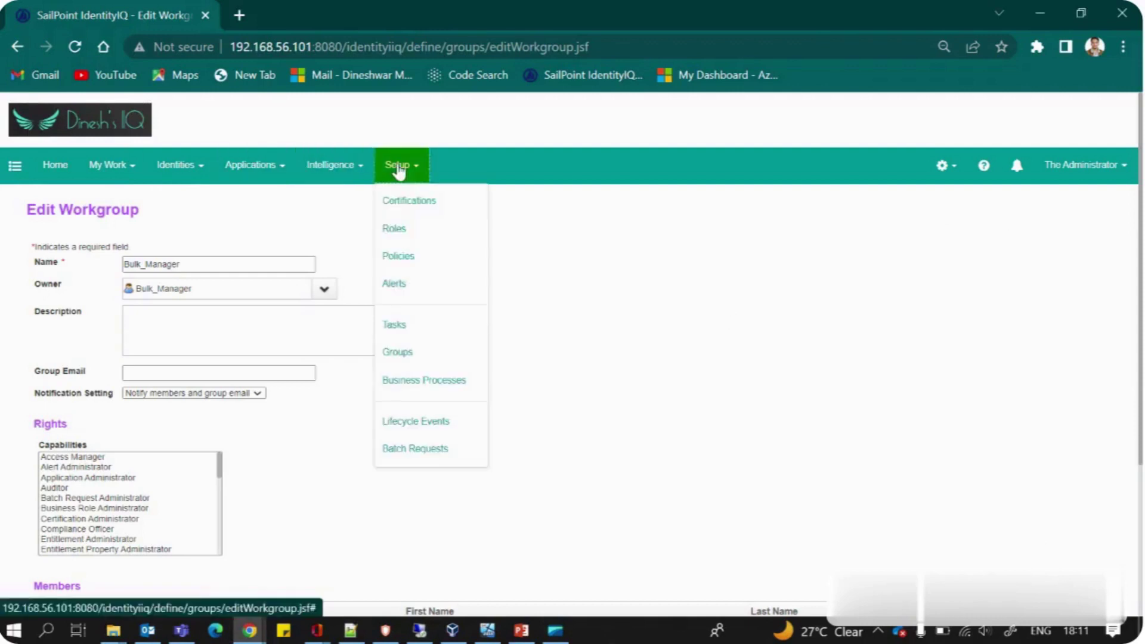
click(416, 352)
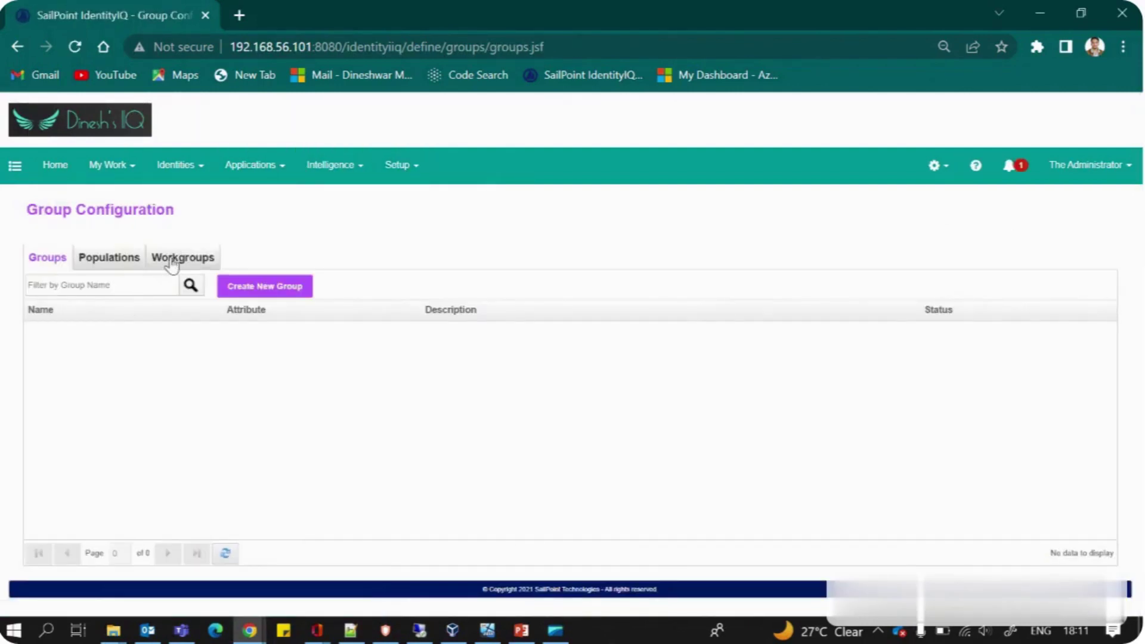
click(169, 259)
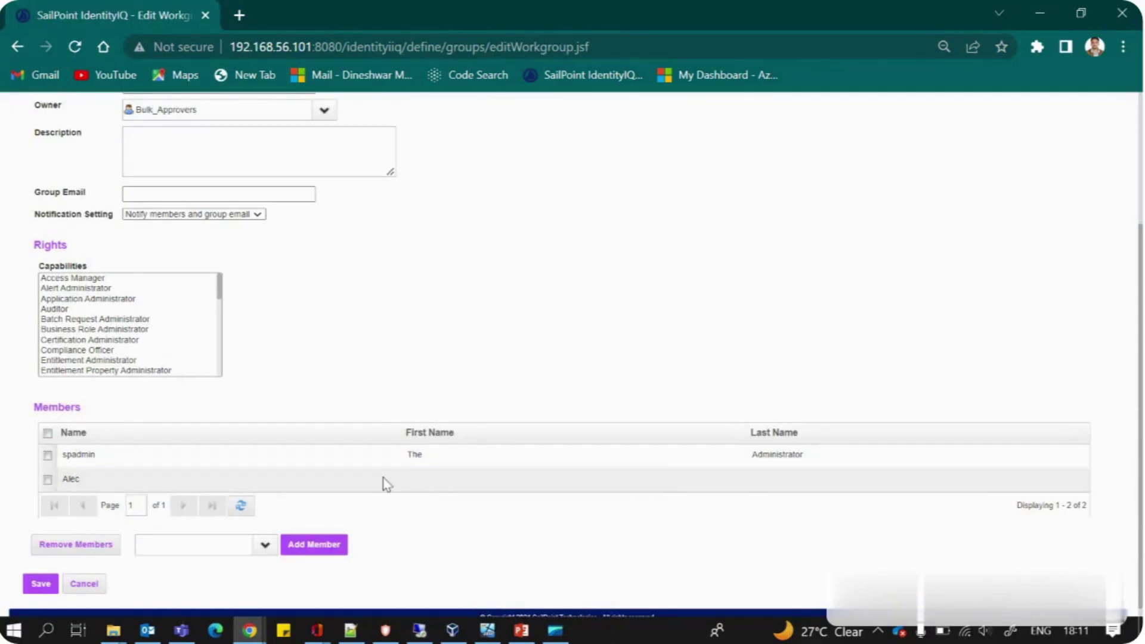
scroll(590, 387, up, 3)
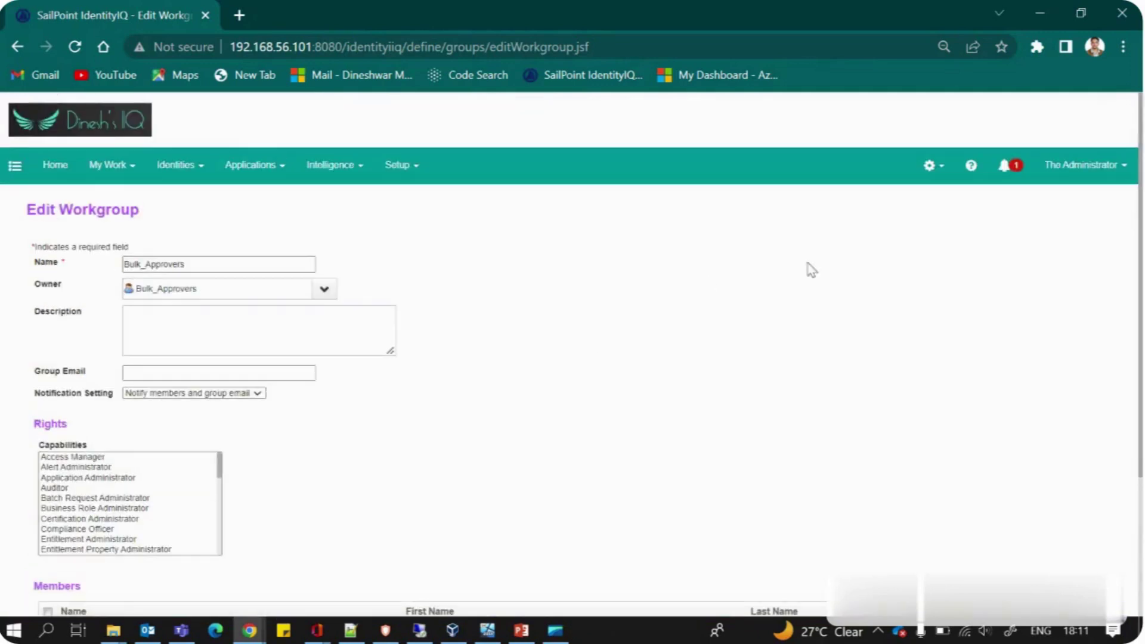
- Open the REQID46 1st Format Form work item from the notification bell's Forms list
click(1014, 174)
click(969, 275)
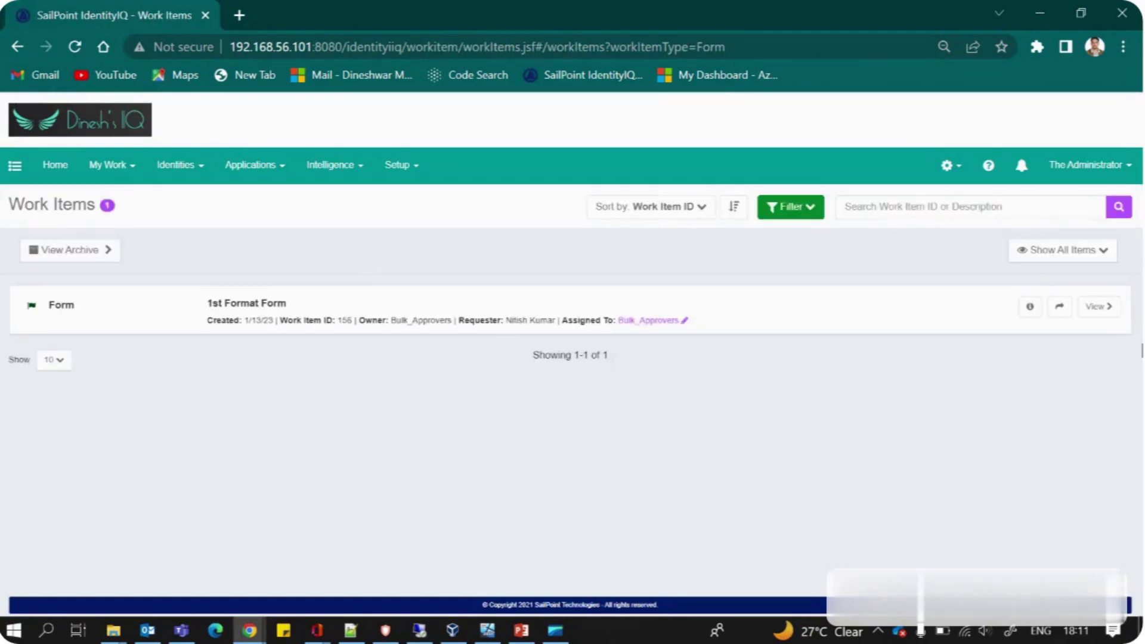
click(1098, 307)
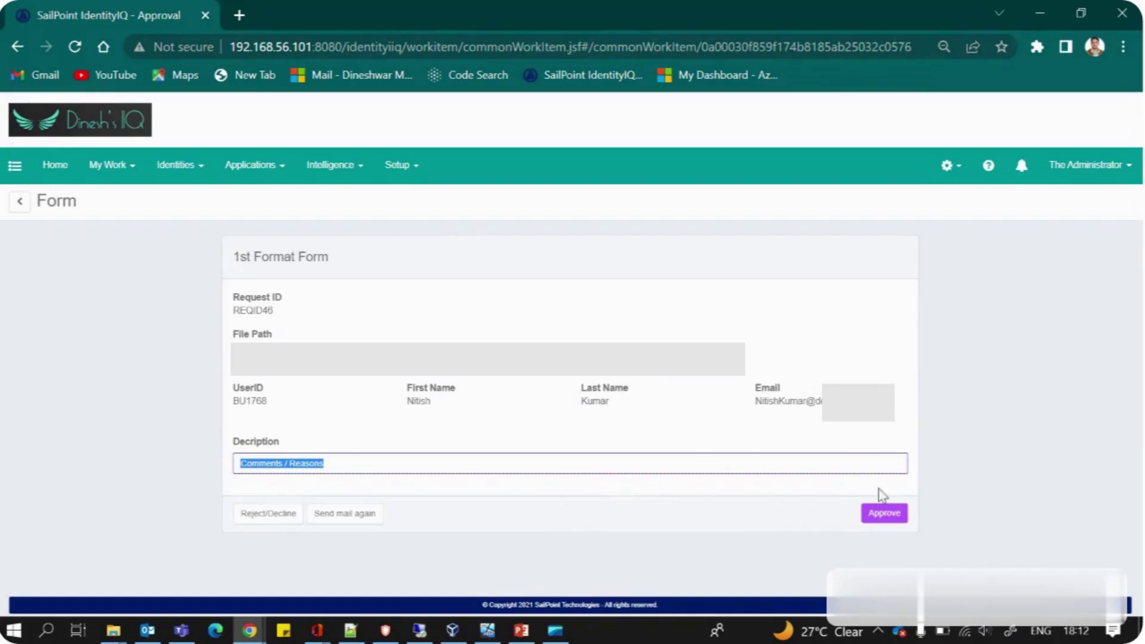
- Approve the REQID46 1st Format Form request
click(889, 513)
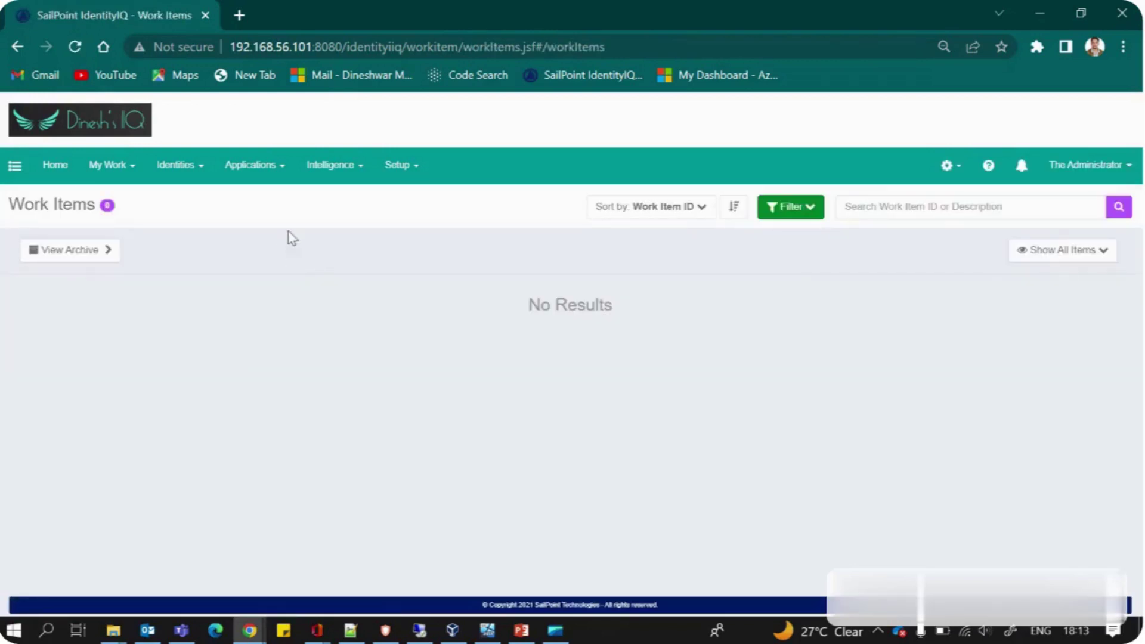
- Open the Identity Warehouse sorted by Last Refresh and page through the identities
click(176, 173)
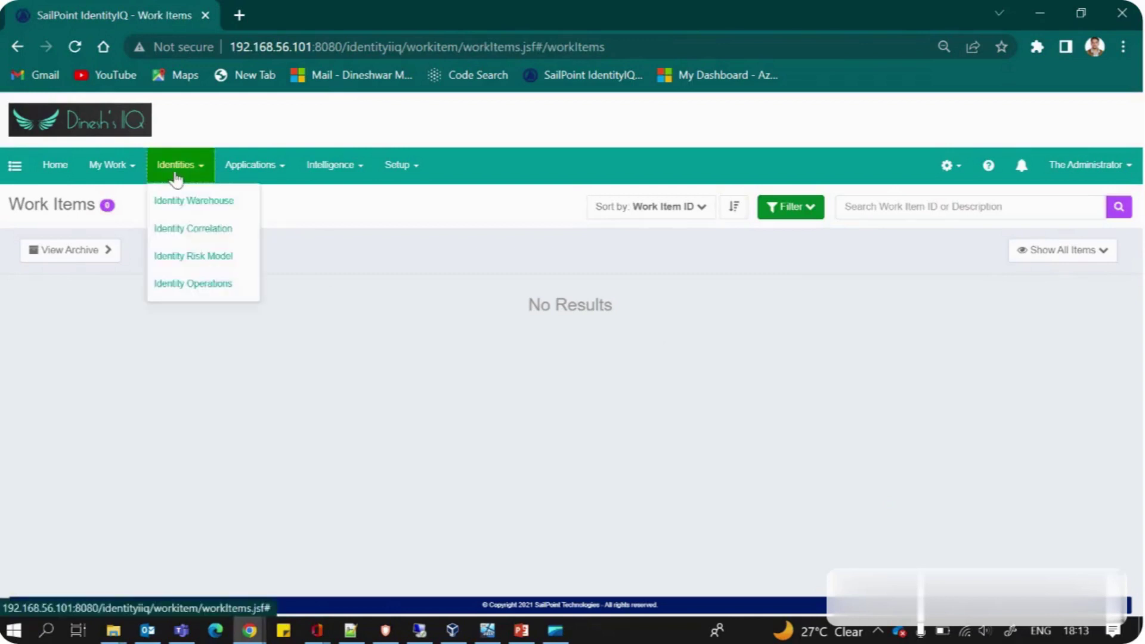
click(198, 202)
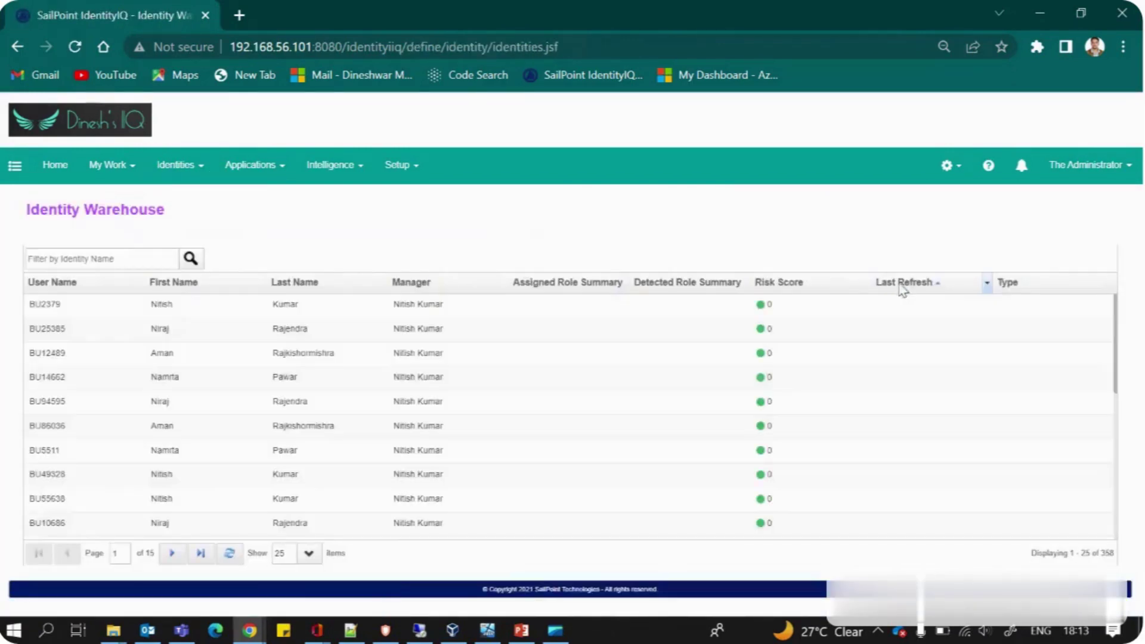
click(904, 285)
click(910, 287)
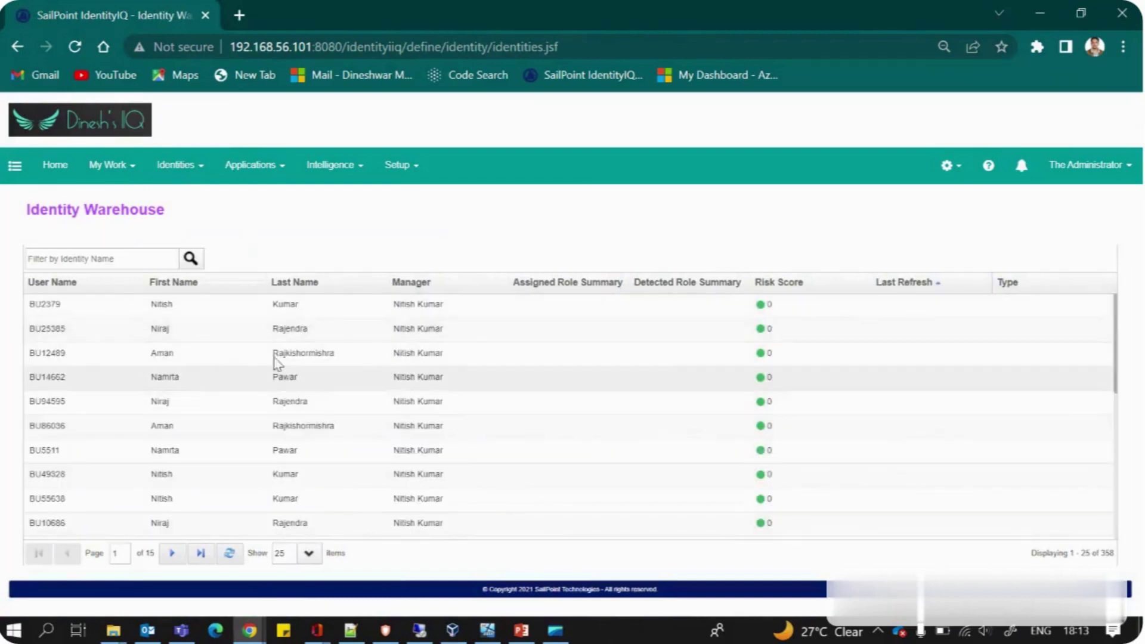
scroll(238, 349, down, 3)
scroll(179, 375, down, 3)
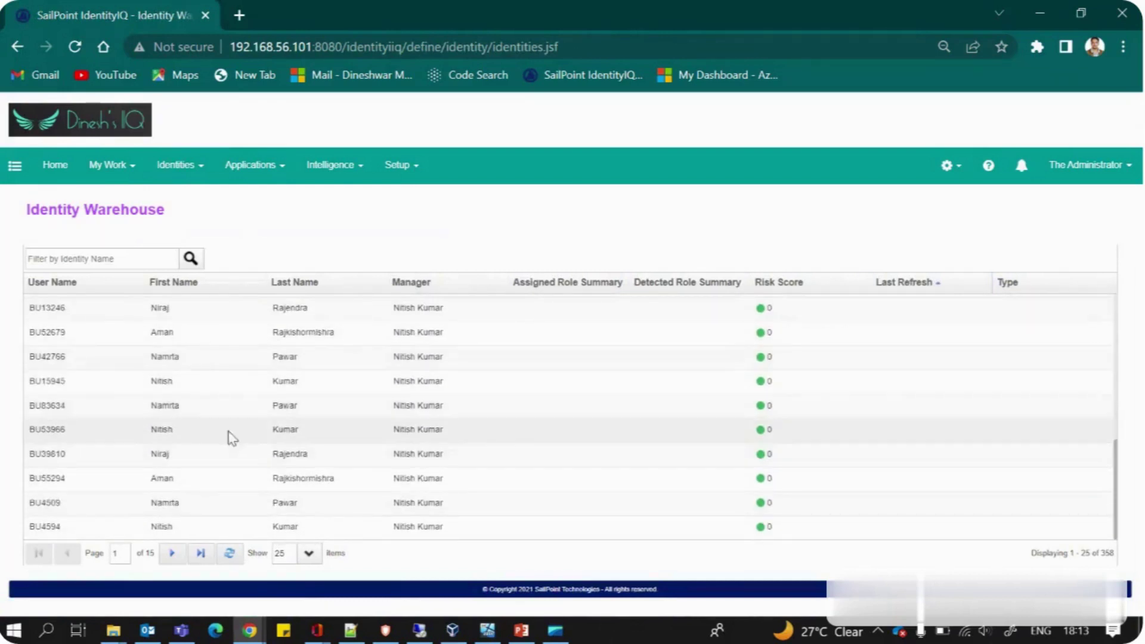
scroll(224, 436, up, 3)
scroll(127, 379, up, 3)
scroll(315, 368, up, 2)
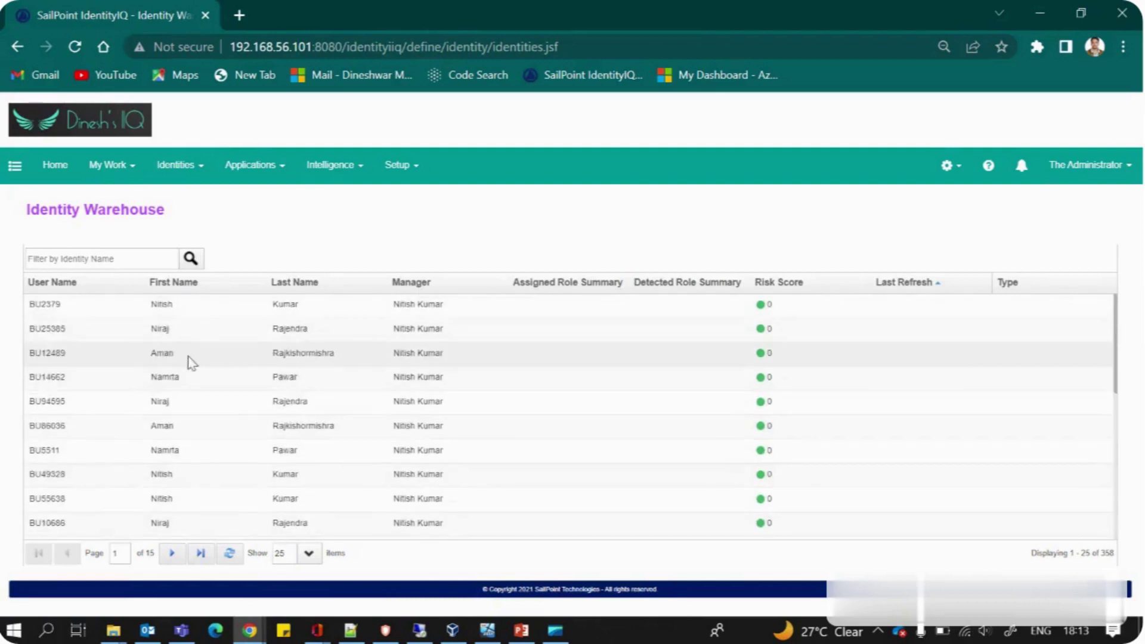
click(172, 555)
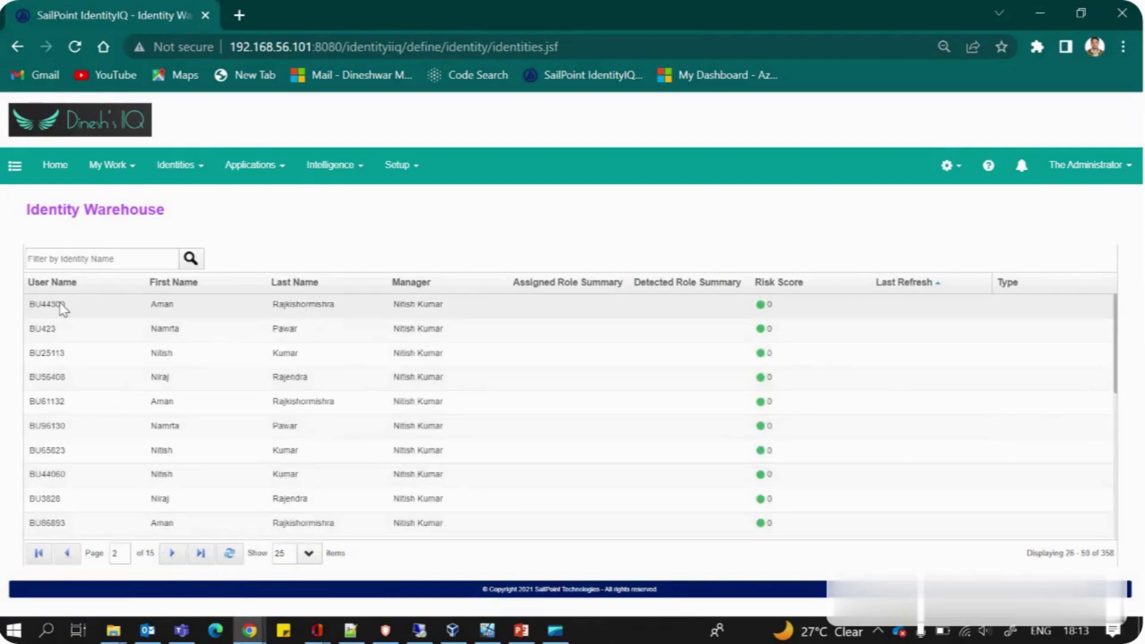
- Inspect identity BU44300 without saving, then browse the next page of identities
click(62, 307)
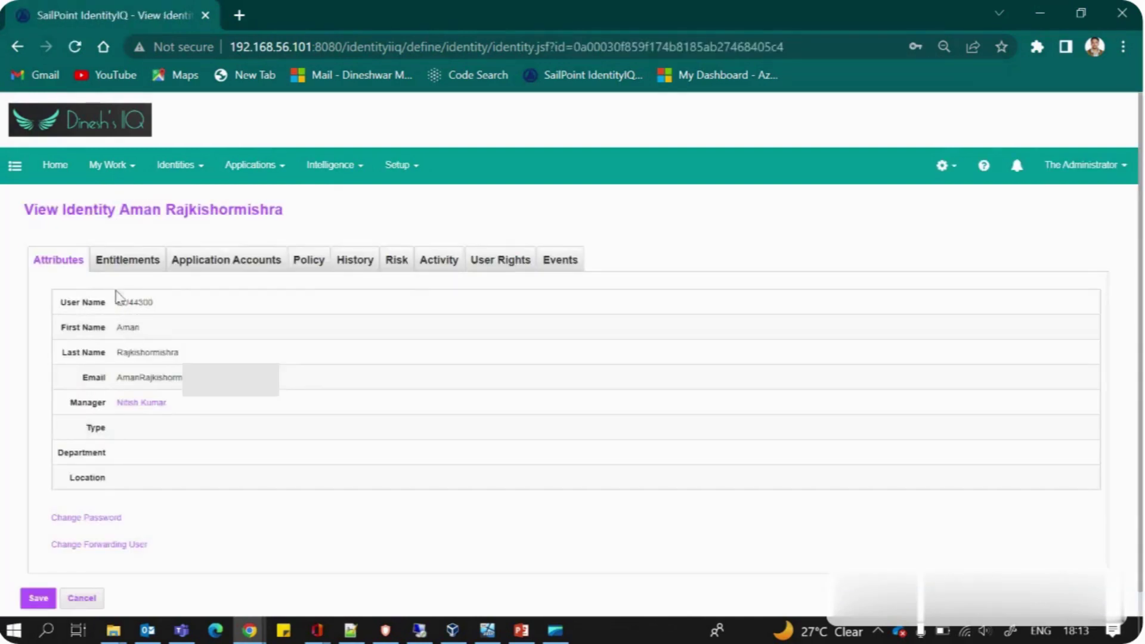
click(82, 598)
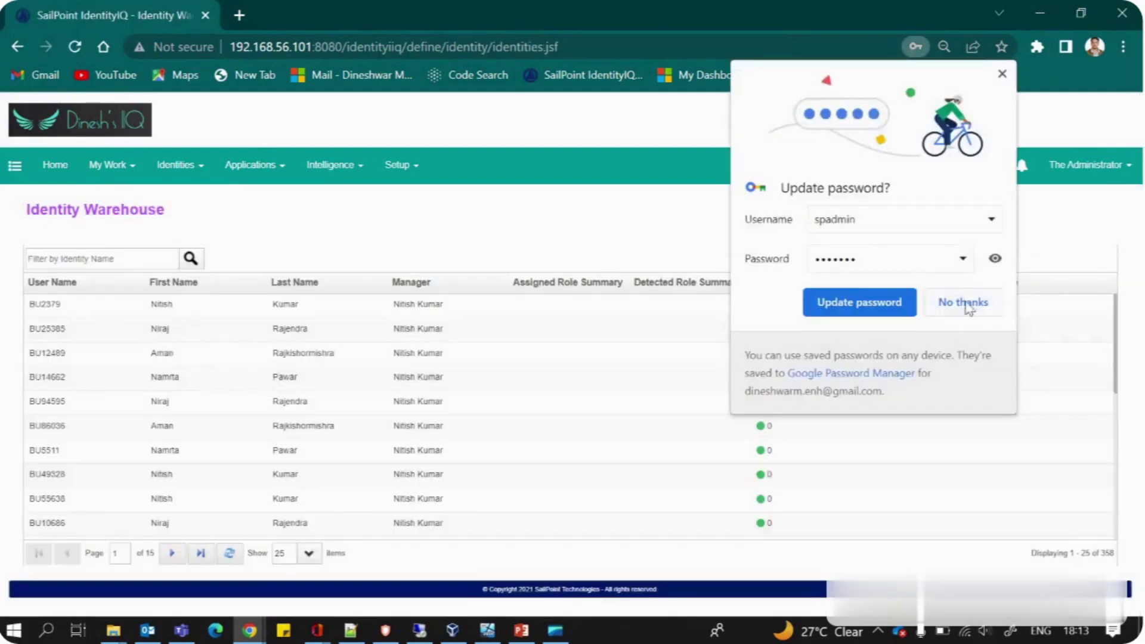
click(970, 309)
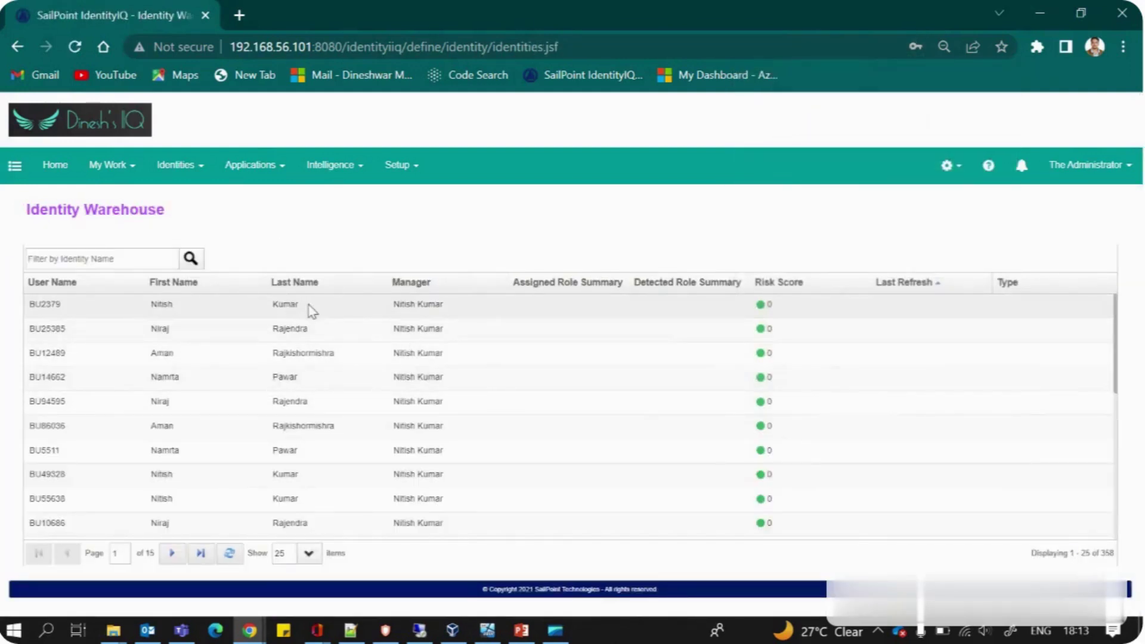
scroll(310, 322, down, 2)
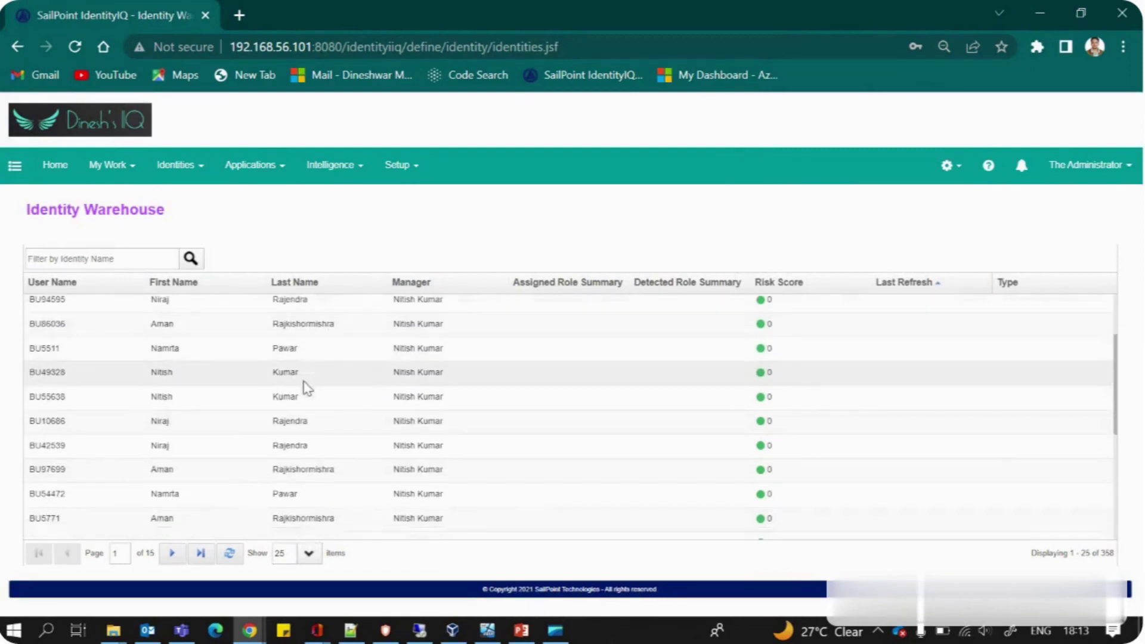
scroll(307, 388, down, 1)
scroll(327, 402, down, 1)
scroll(289, 422, down, 1)
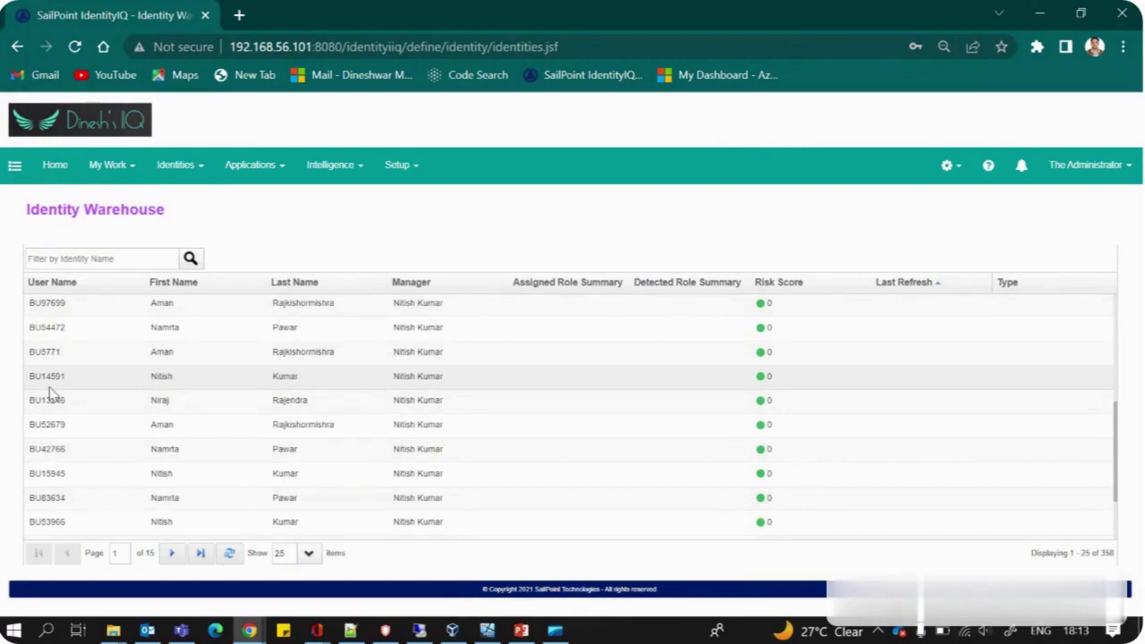
scroll(51, 391, down, 1)
scroll(89, 513, down, 2)
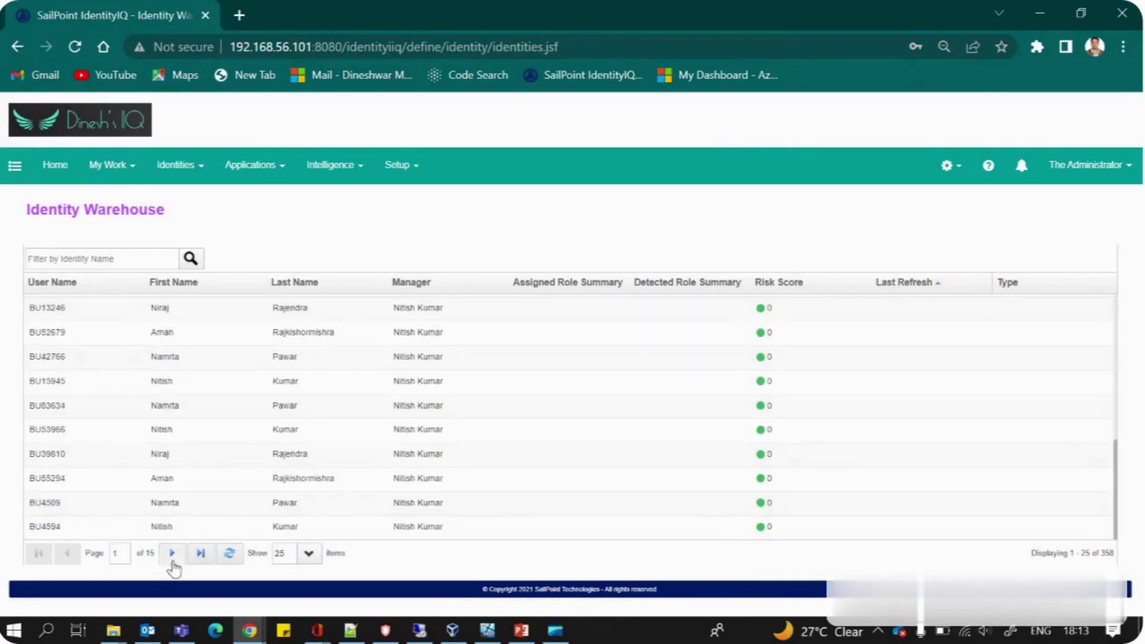
click(172, 558)
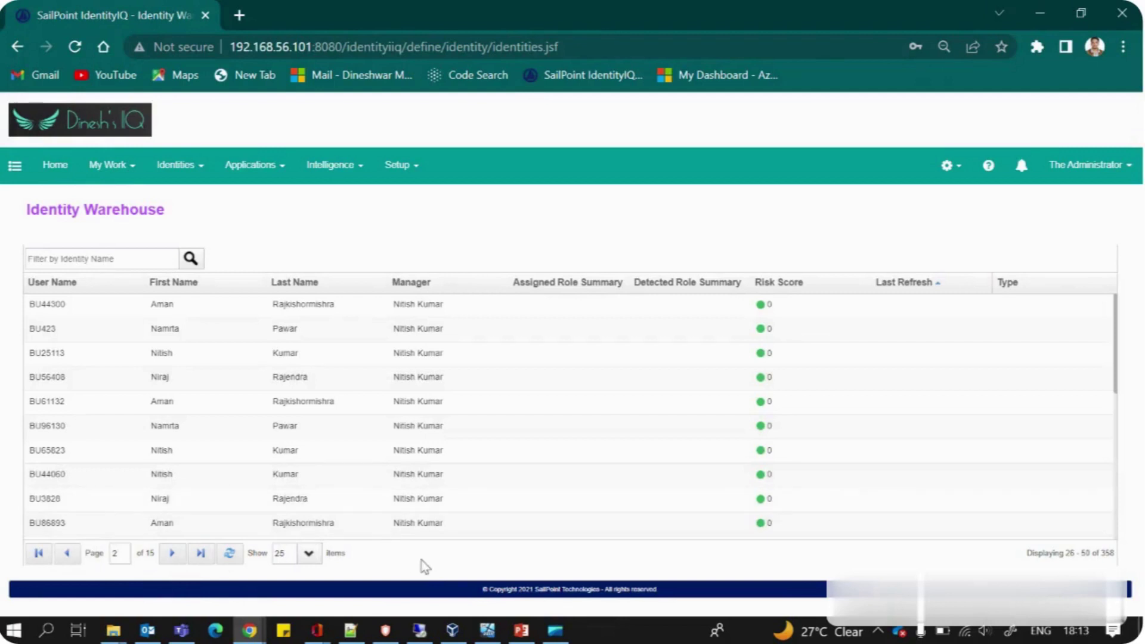
- In the VM, close the empty editor, refresh Documents and reopen mail.txt
mouse_move(486, 632)
click(488, 501)
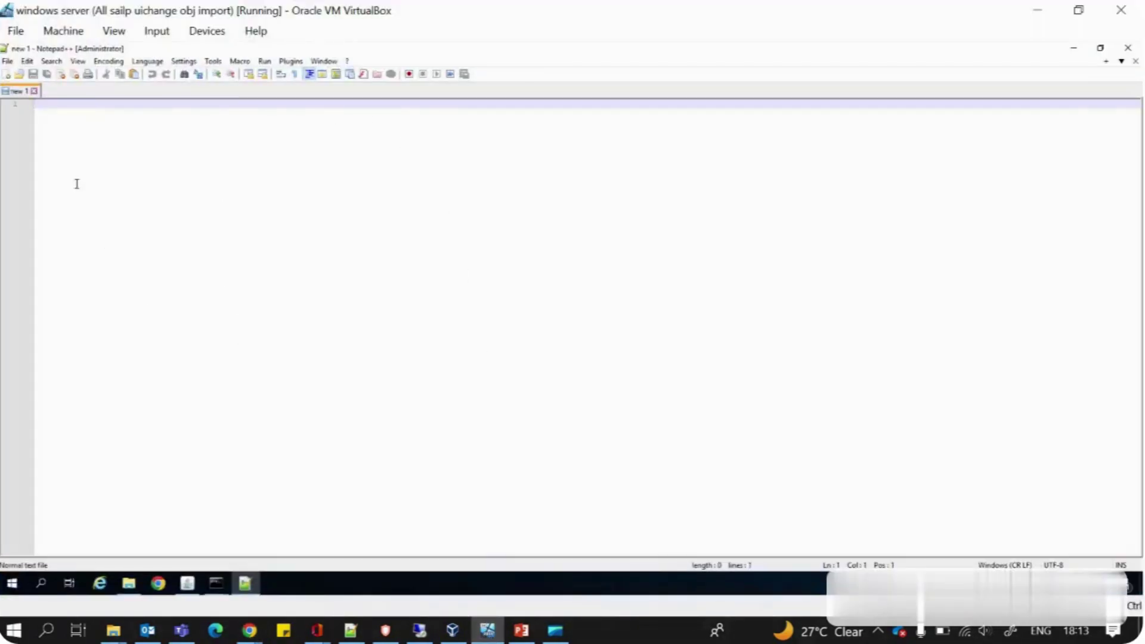
click(1130, 48)
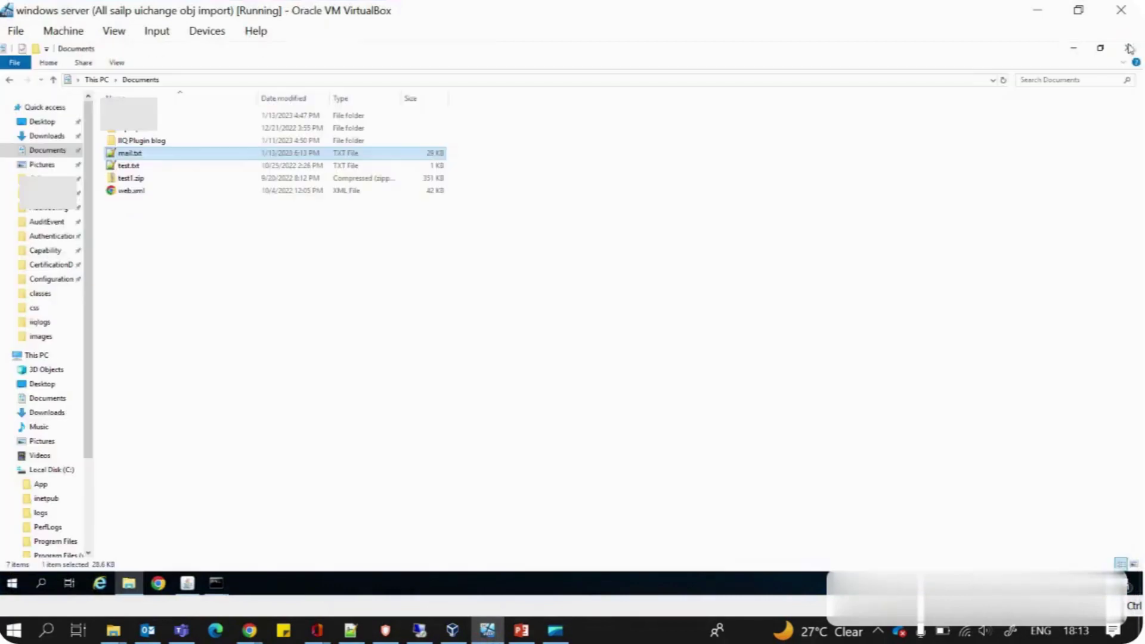
right_click(262, 250)
click(281, 296)
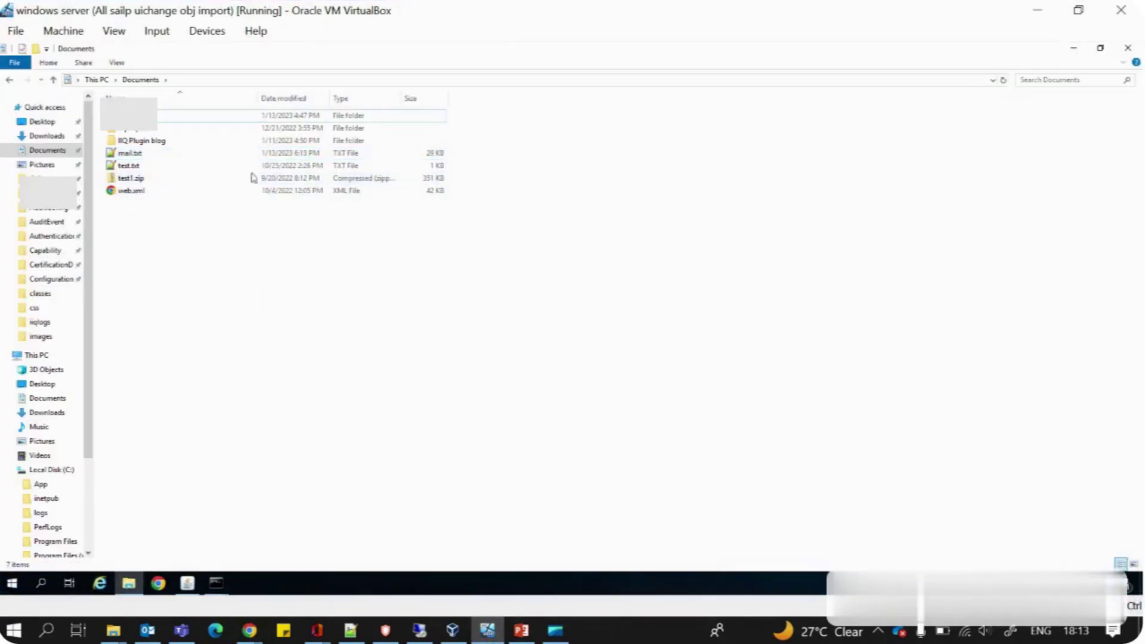
double_click(224, 154)
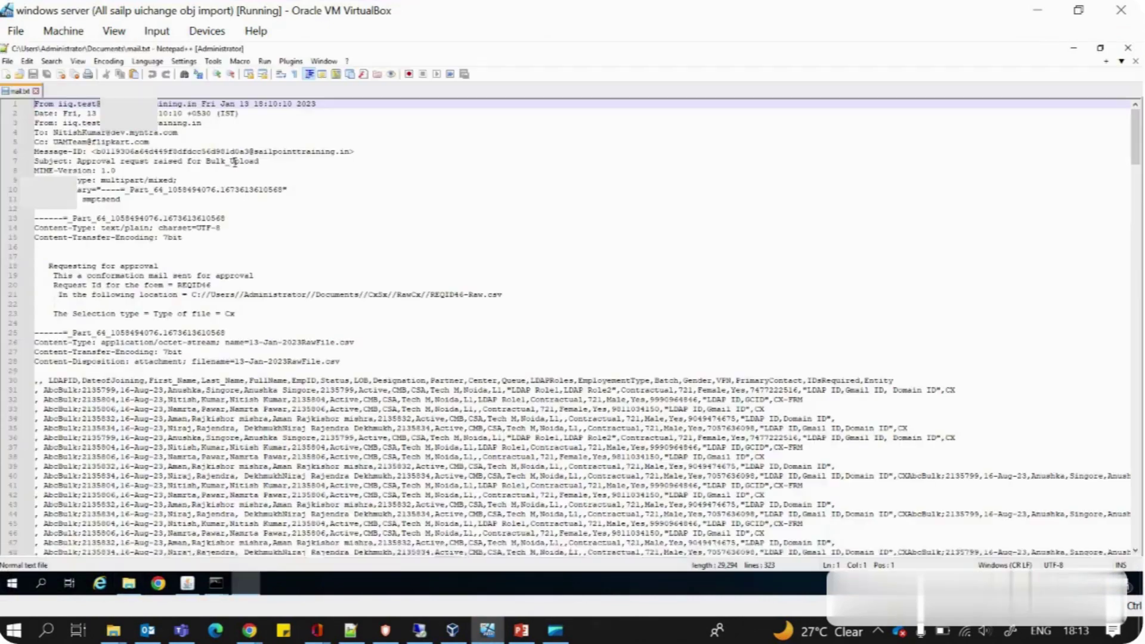
- Scroll down to the REQID46 validated-employees mail and its valid-users CSV rows
scroll(239, 179, down, 10)
scroll(251, 227, down, 15)
scroll(272, 285, down, 19)
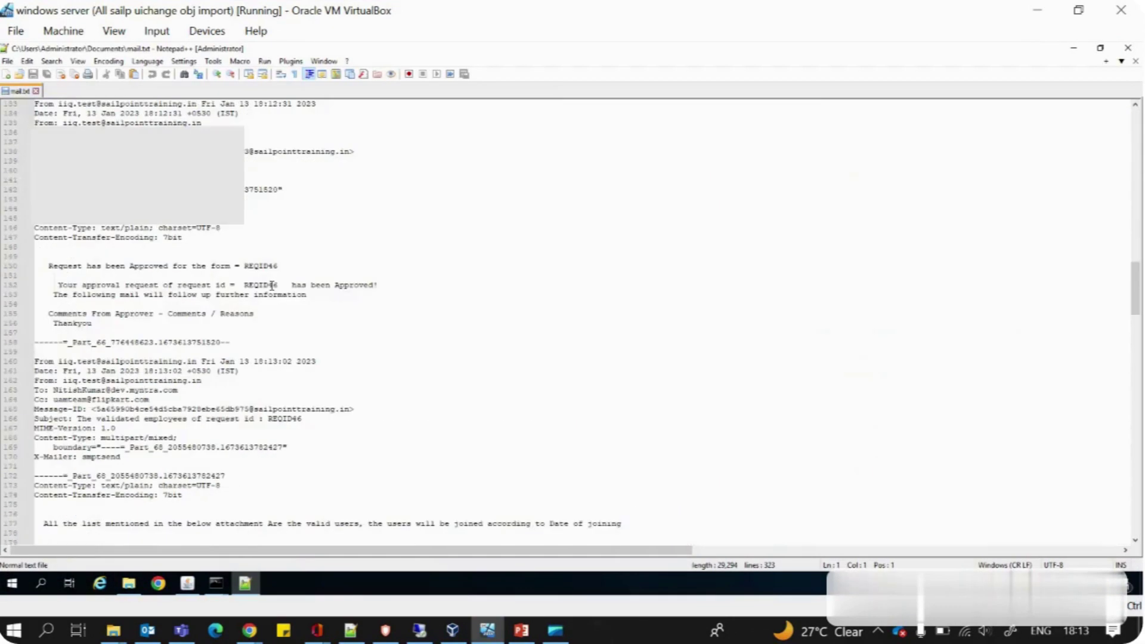
scroll(201, 230, up, 2)
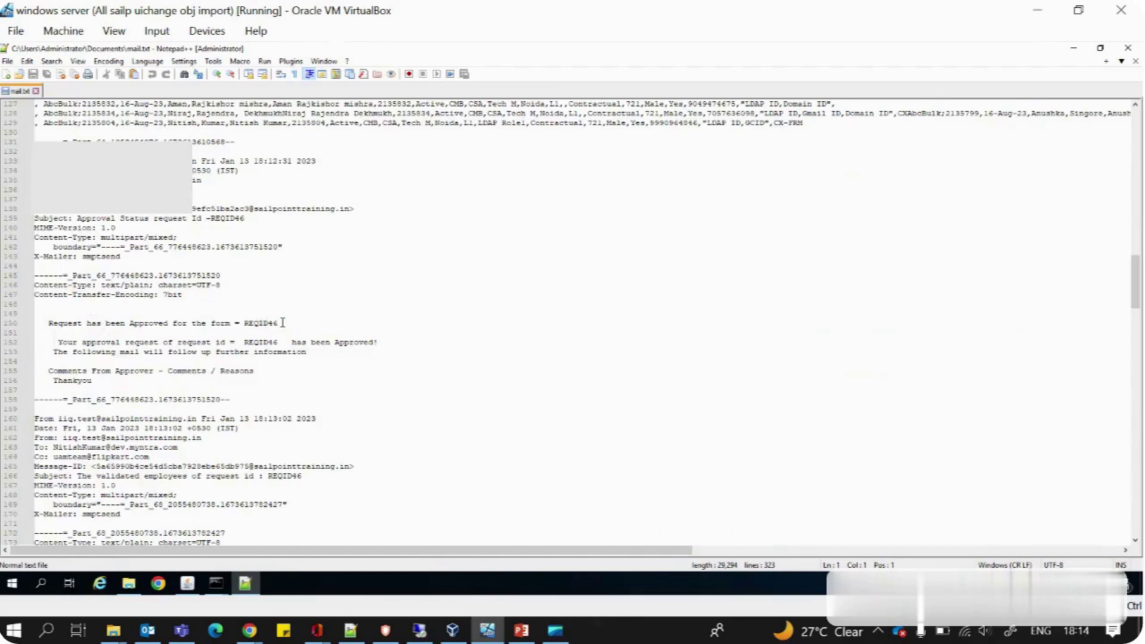
scroll(311, 345, down, 2)
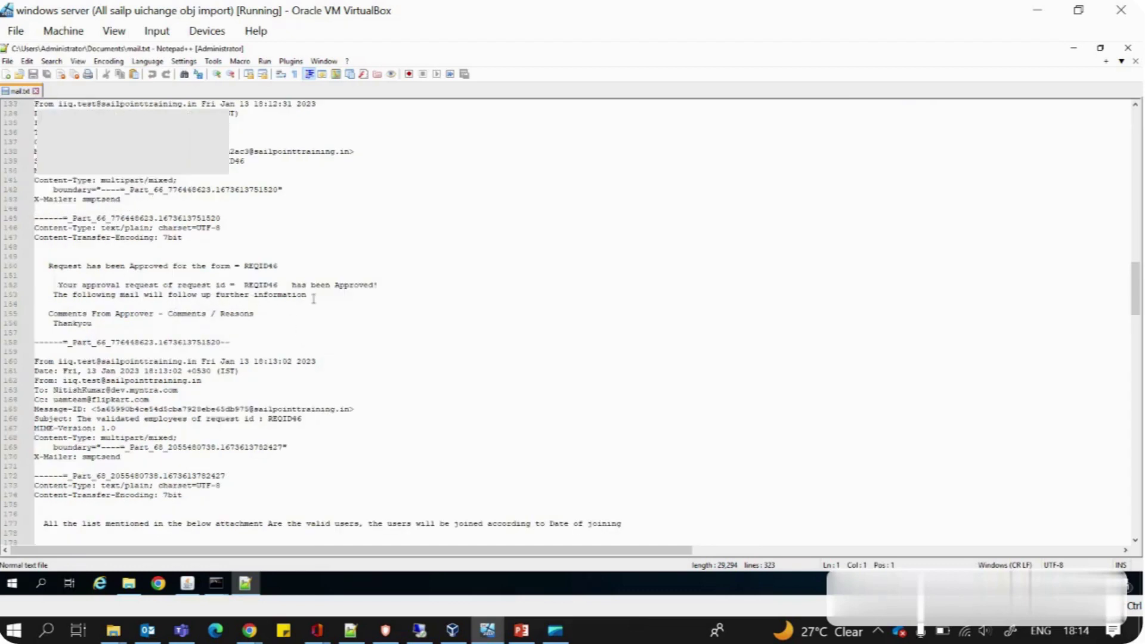
scroll(314, 298, down, 3)
scroll(314, 298, down, 3)
scroll(316, 292, down, 2)
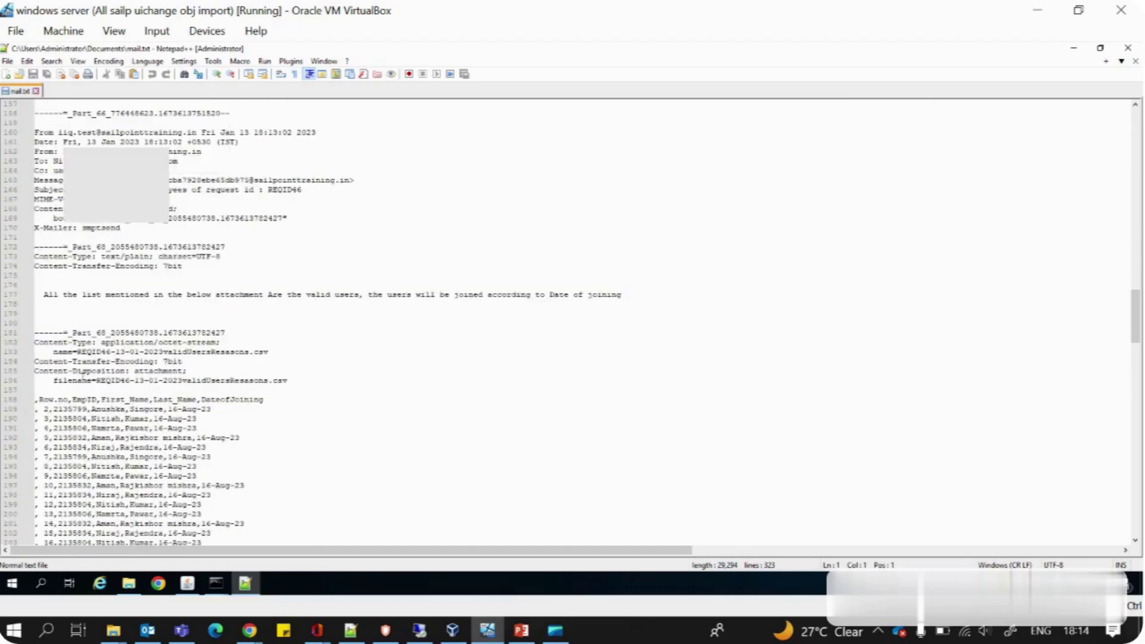
scroll(84, 372, down, 2)
scroll(154, 288, up, 2)
scroll(218, 343, down, 2)
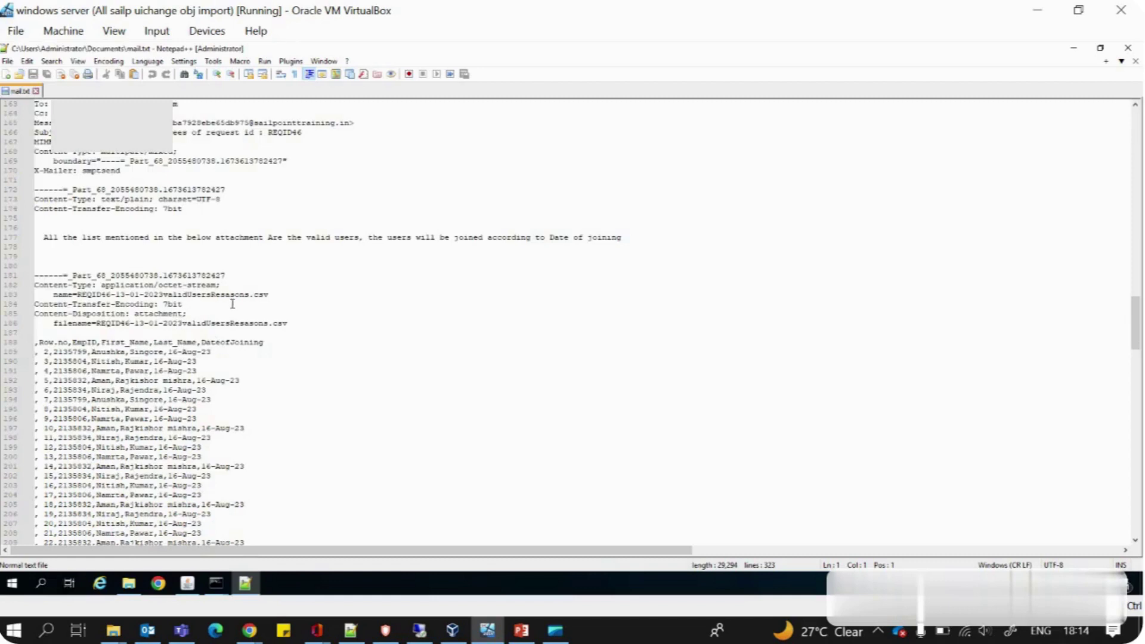
double_click(203, 295)
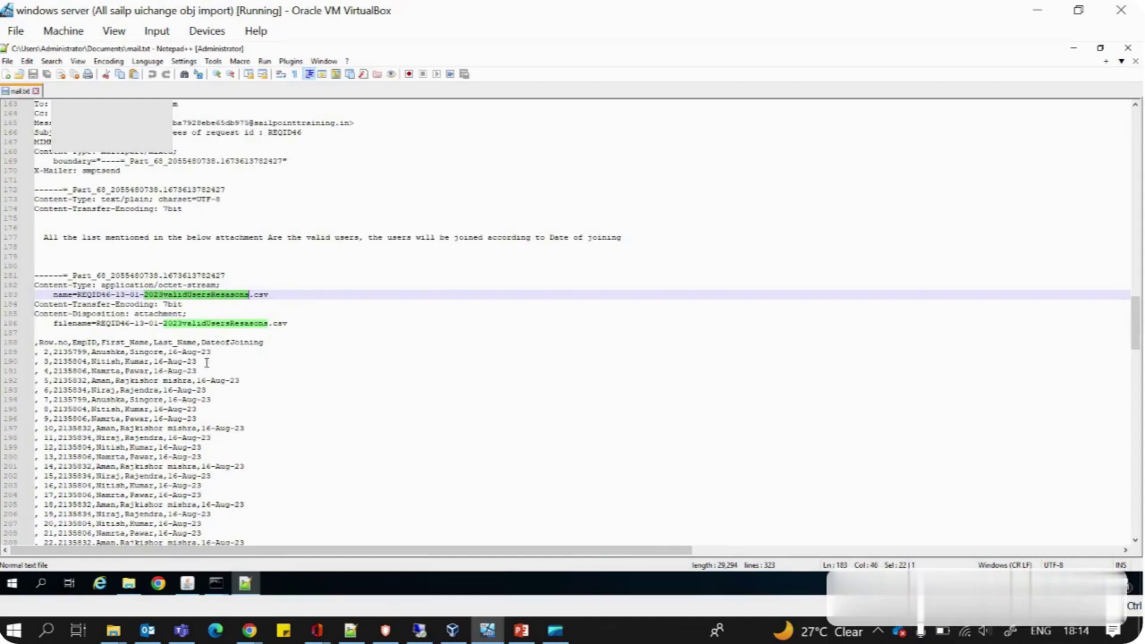
scroll(193, 320, down, 4)
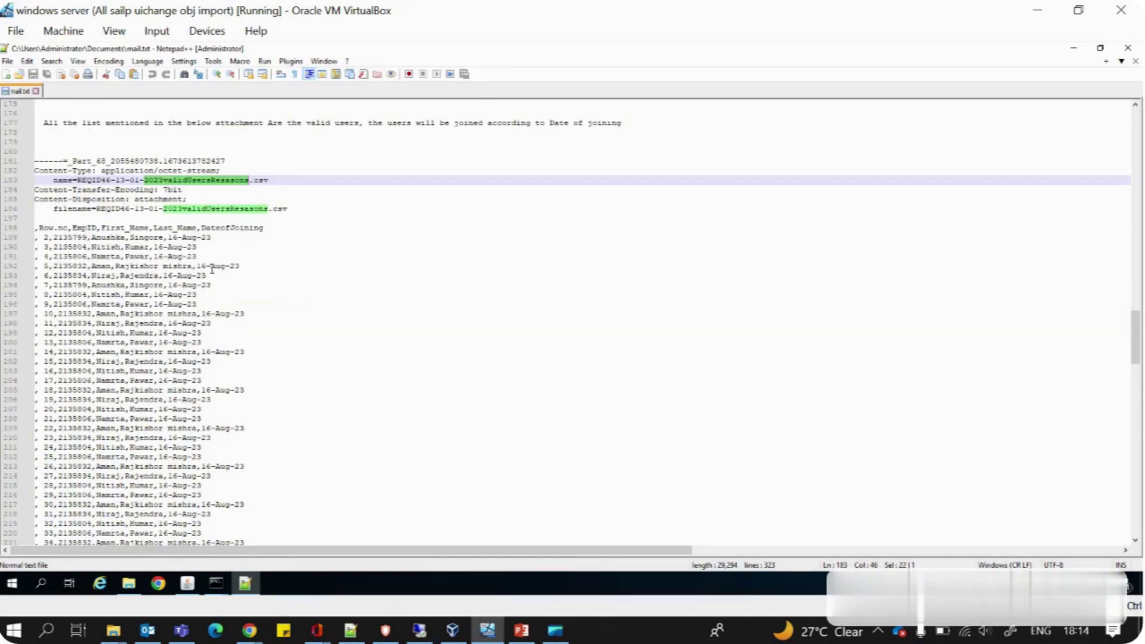
scroll(213, 270, down, 2)
scroll(103, 199, down, 7)
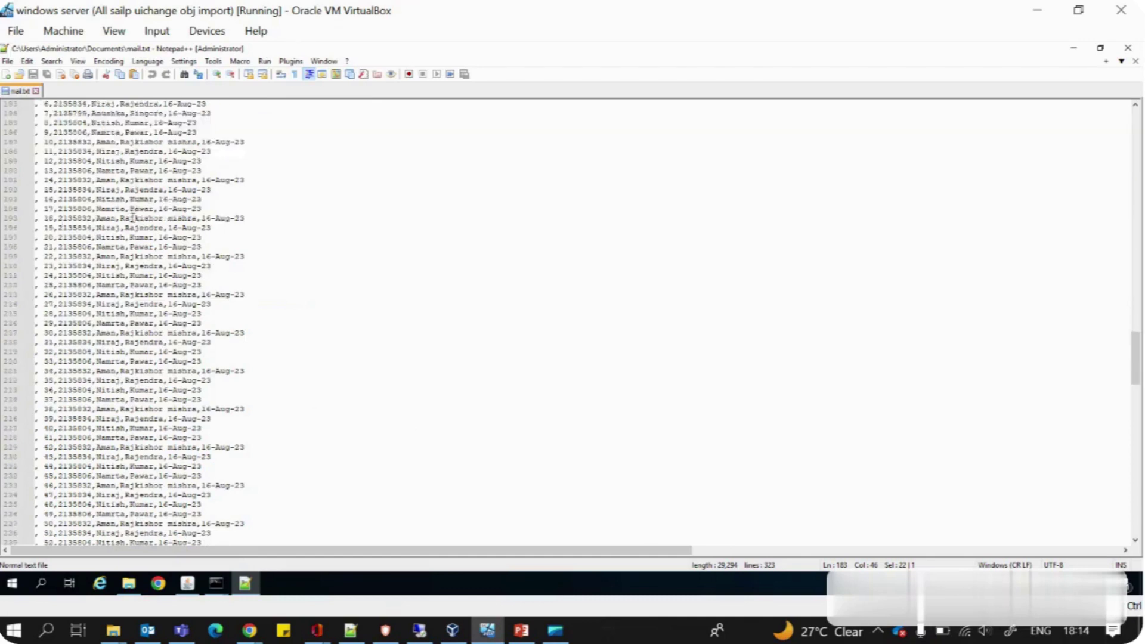
scroll(107, 202, down, 7)
scroll(119, 209, down, 8)
scroll(132, 218, down, 8)
scroll(132, 218, up, 6)
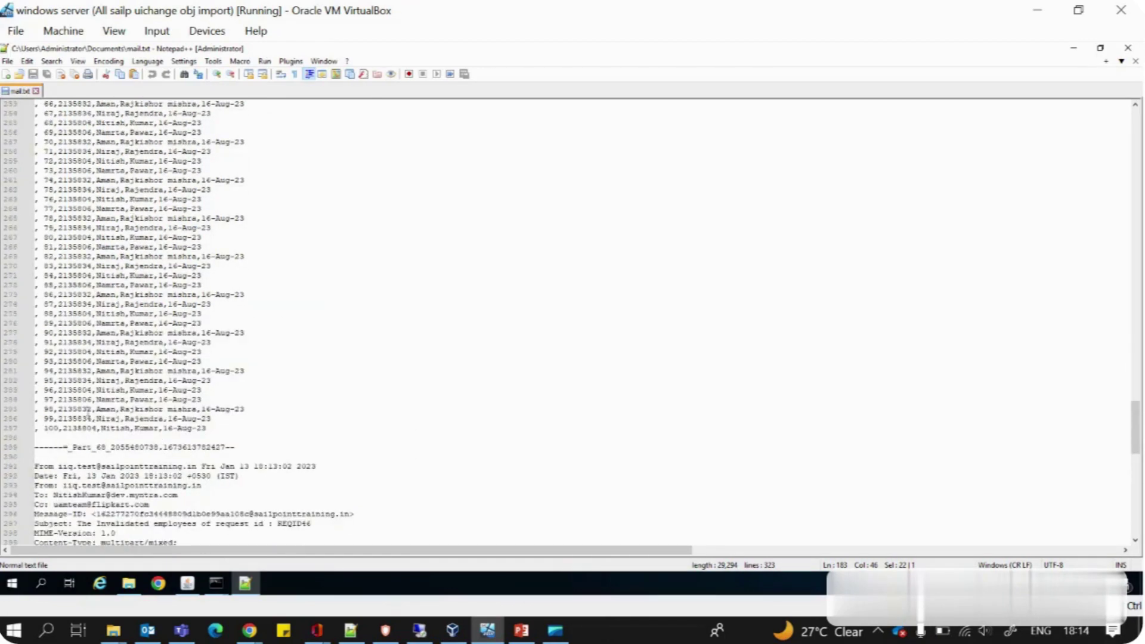
scroll(161, 218, up, 9)
scroll(161, 219, up, 9)
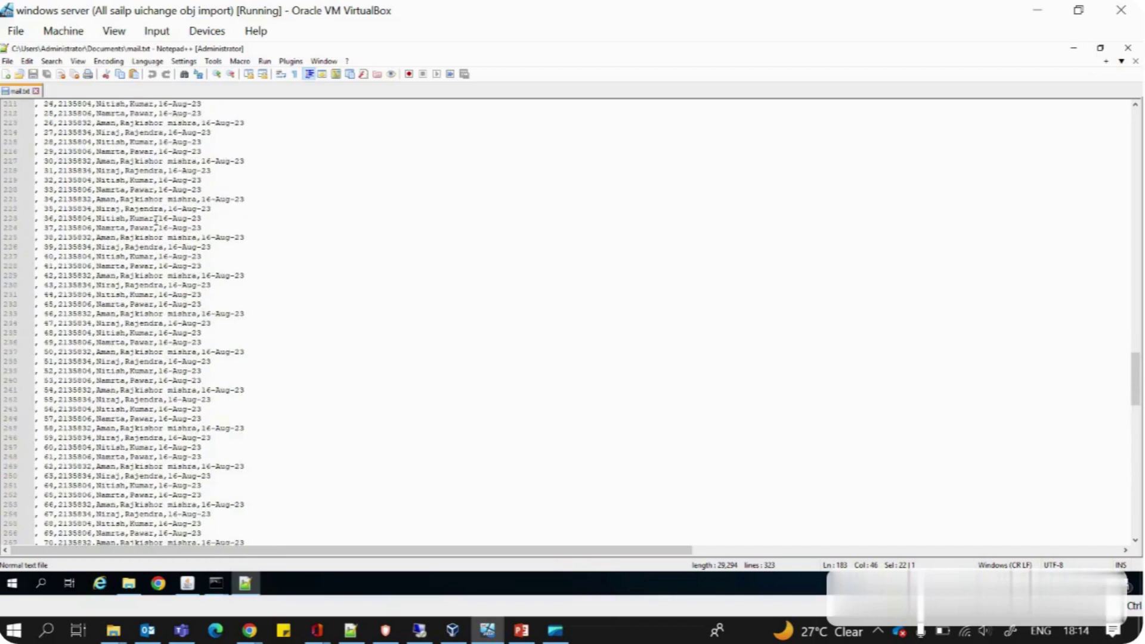
scroll(160, 218, up, 2)
scroll(230, 226, up, 2)
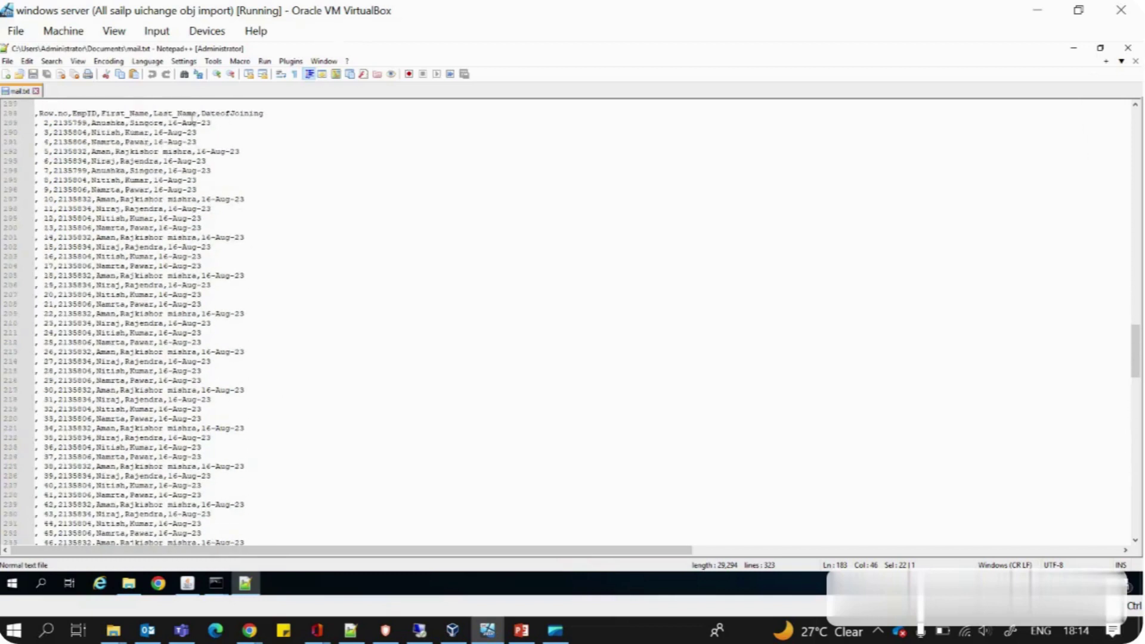
double_click(86, 114)
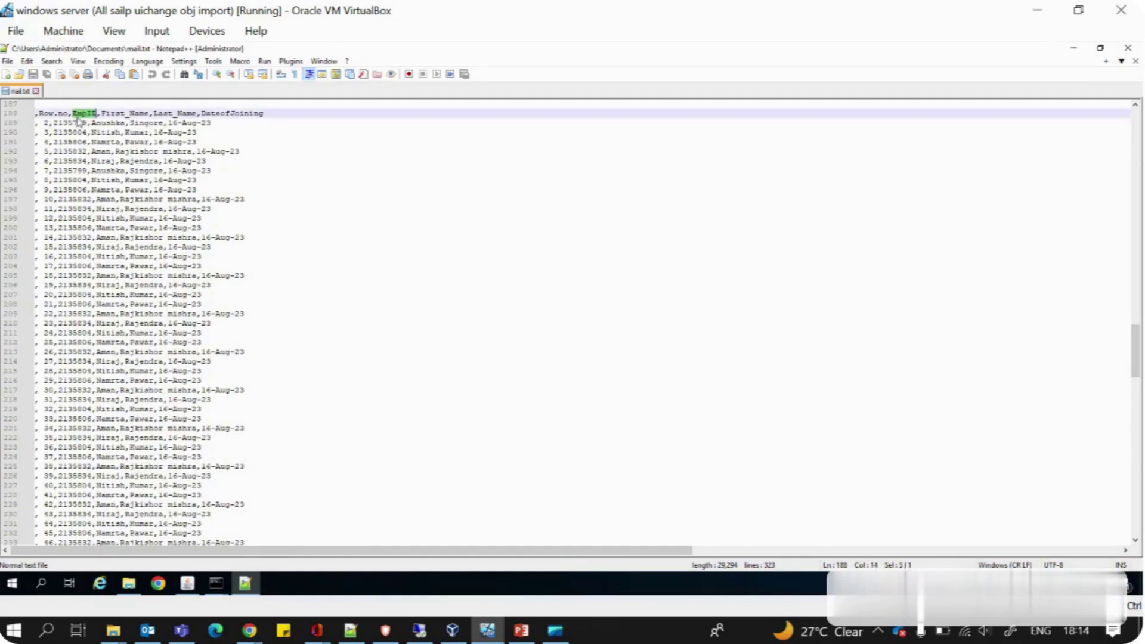
double_click(78, 123)
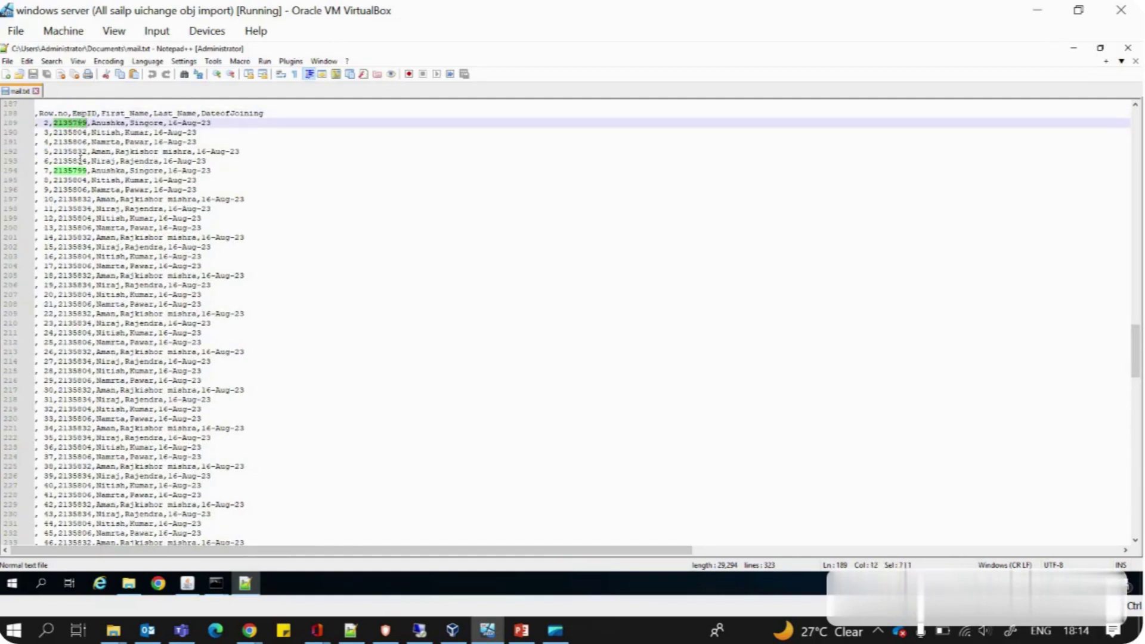
scroll(110, 160, down, 8)
scroll(120, 163, down, 8)
scroll(132, 166, down, 8)
scroll(141, 168, down, 8)
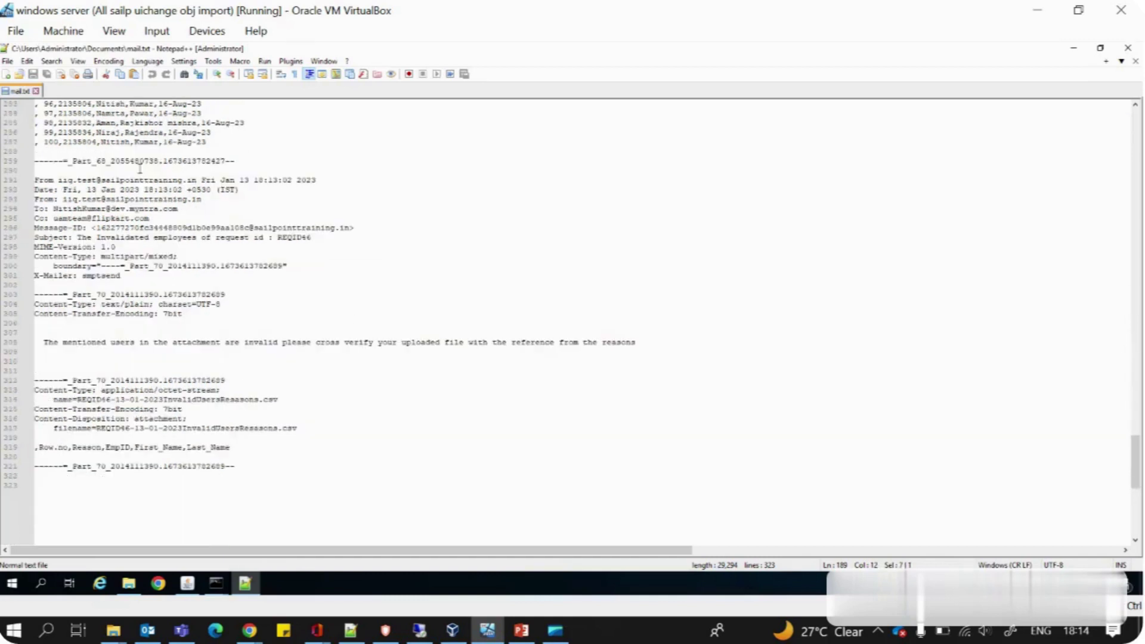
scroll(246, 319, up, 2)
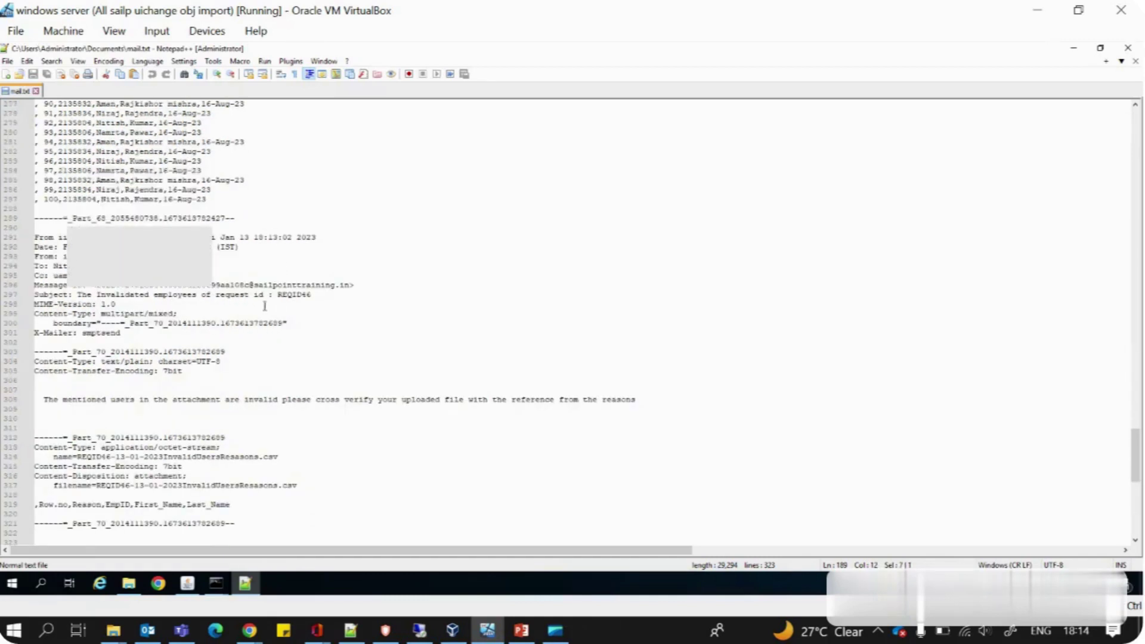
scroll(154, 318, up, 9)
scroll(154, 318, up, 1)
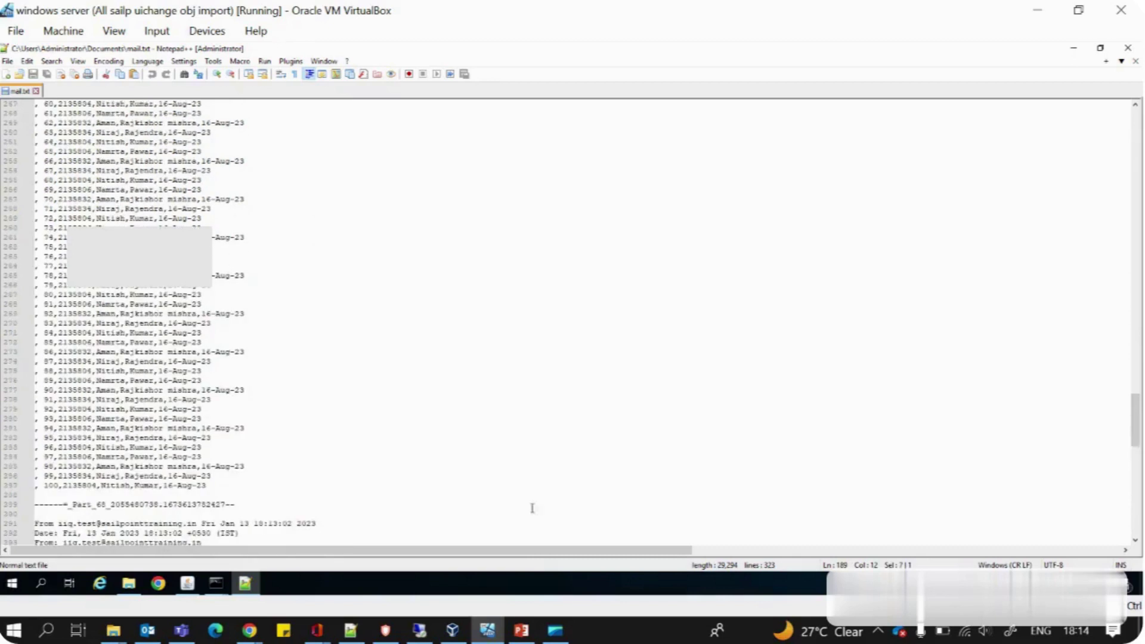
- Minimize the VirtualBox window and bring up the Desktop plugin folder windows
click(1038, 10)
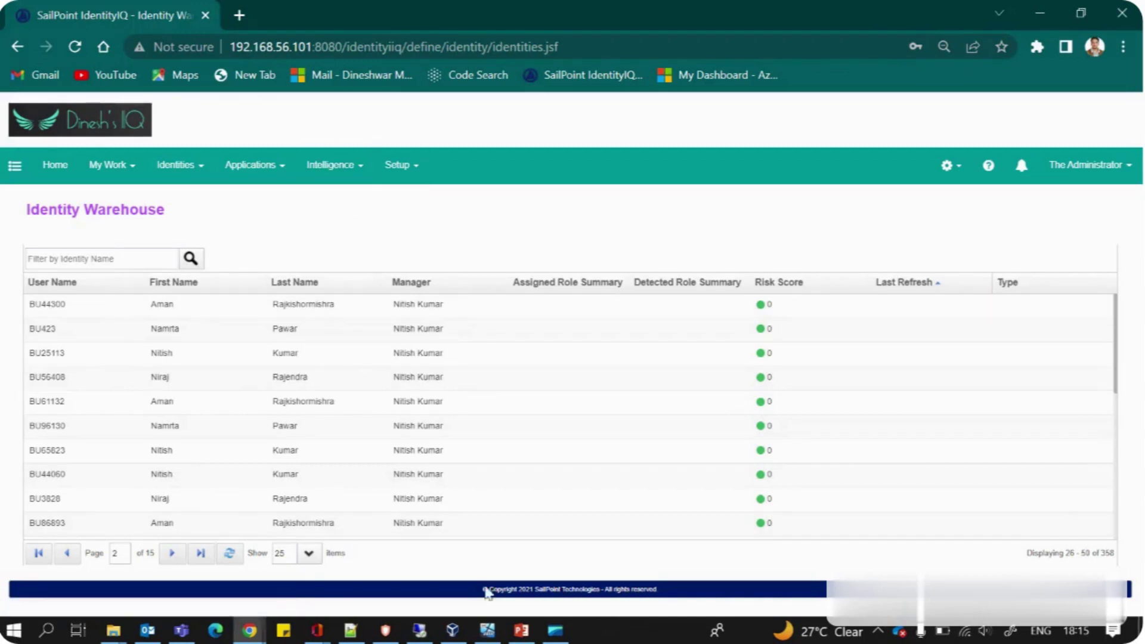
click(111, 634)
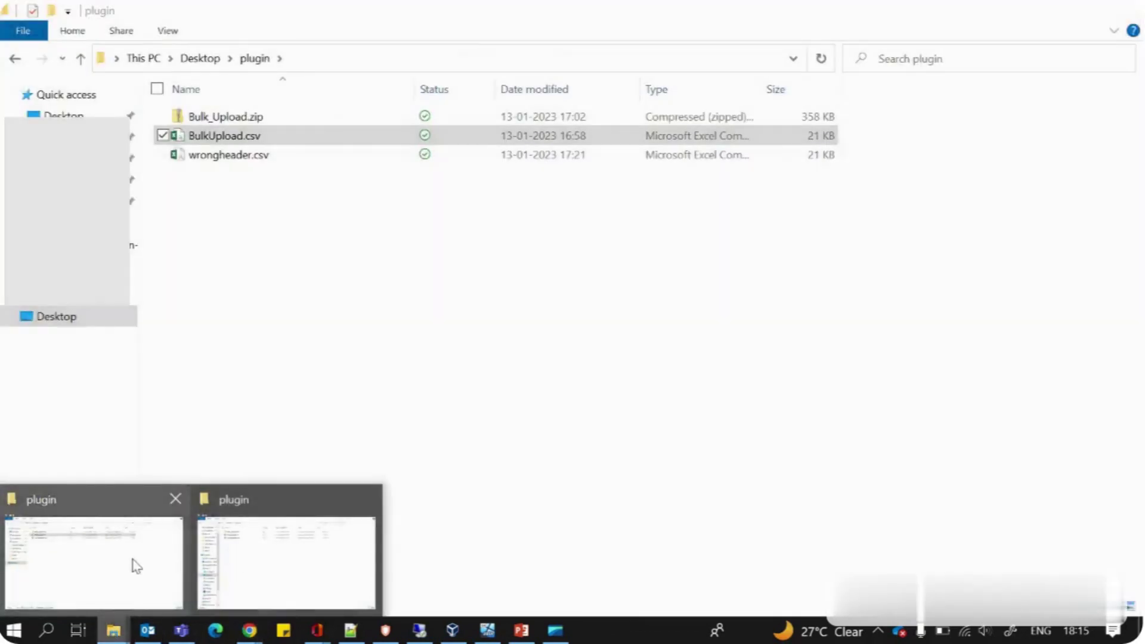
- Open BulkUpload.csv from the plugin folder in Microsoft Excel
click(136, 565)
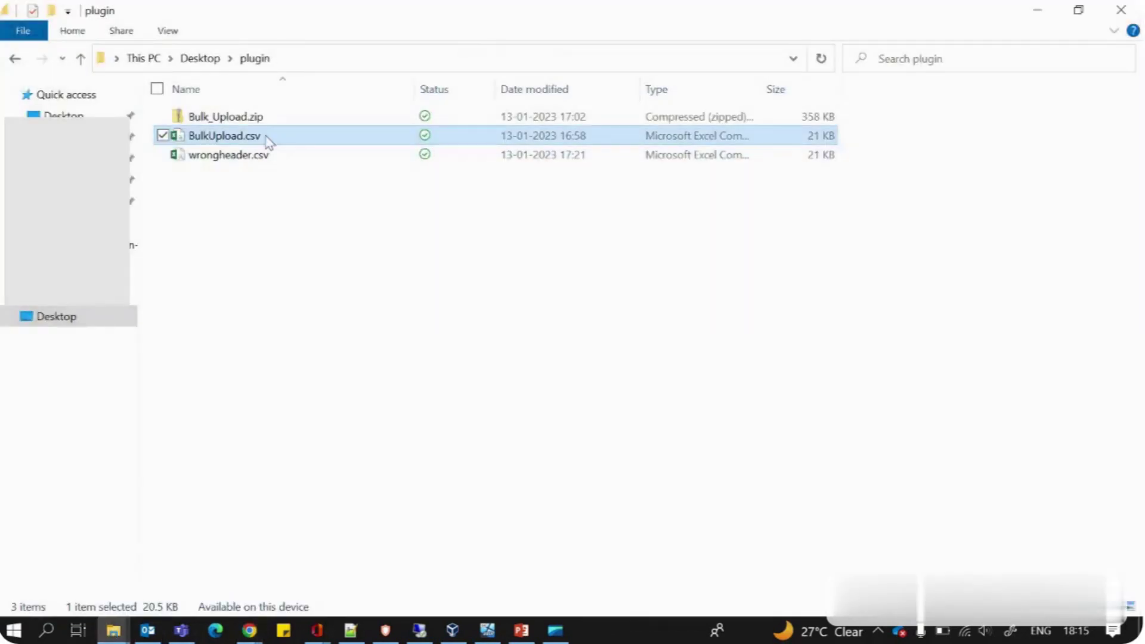
double_click(268, 137)
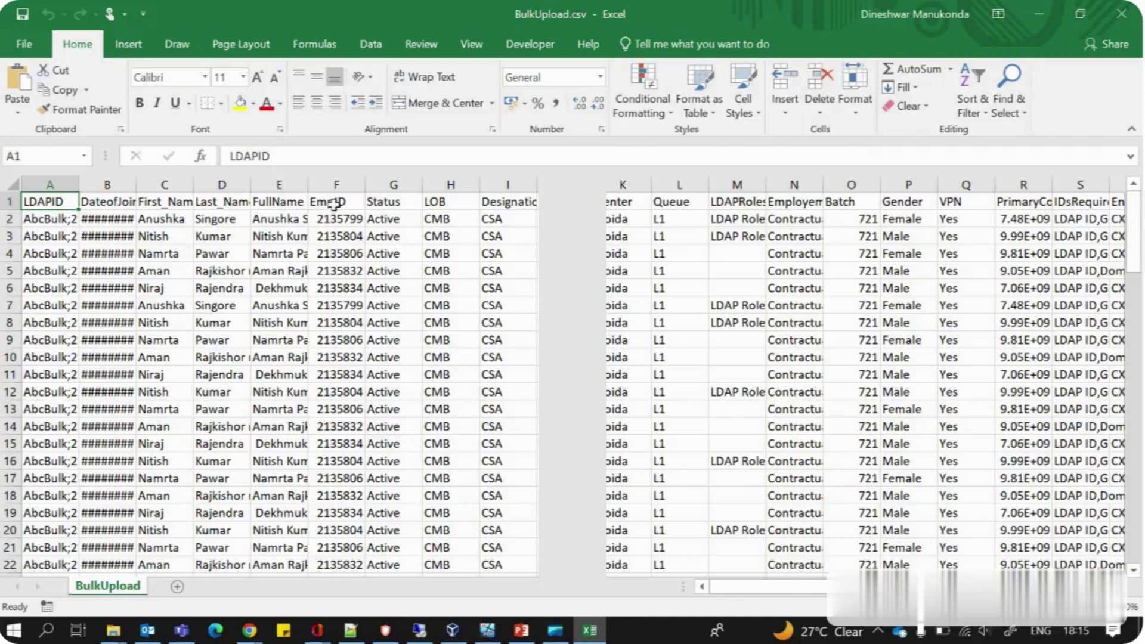
double_click(334, 204)
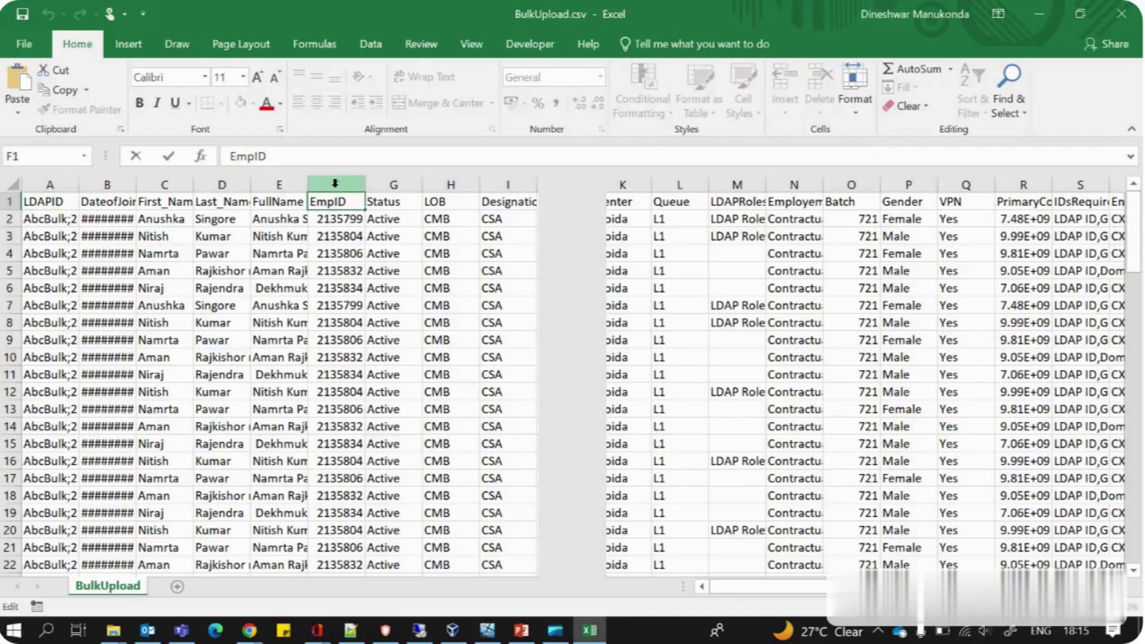
- Inspect the EmpID, Status, LDAPID, DateofJoining and First_Name columns by selecting each
click(335, 183)
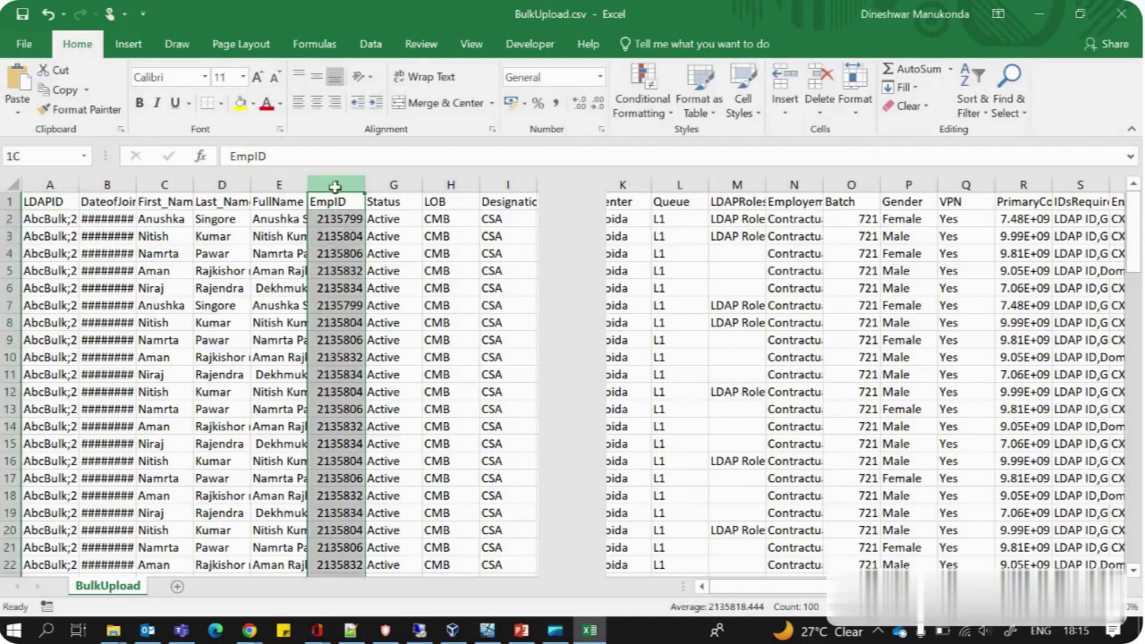
drag(335, 183, 389, 184)
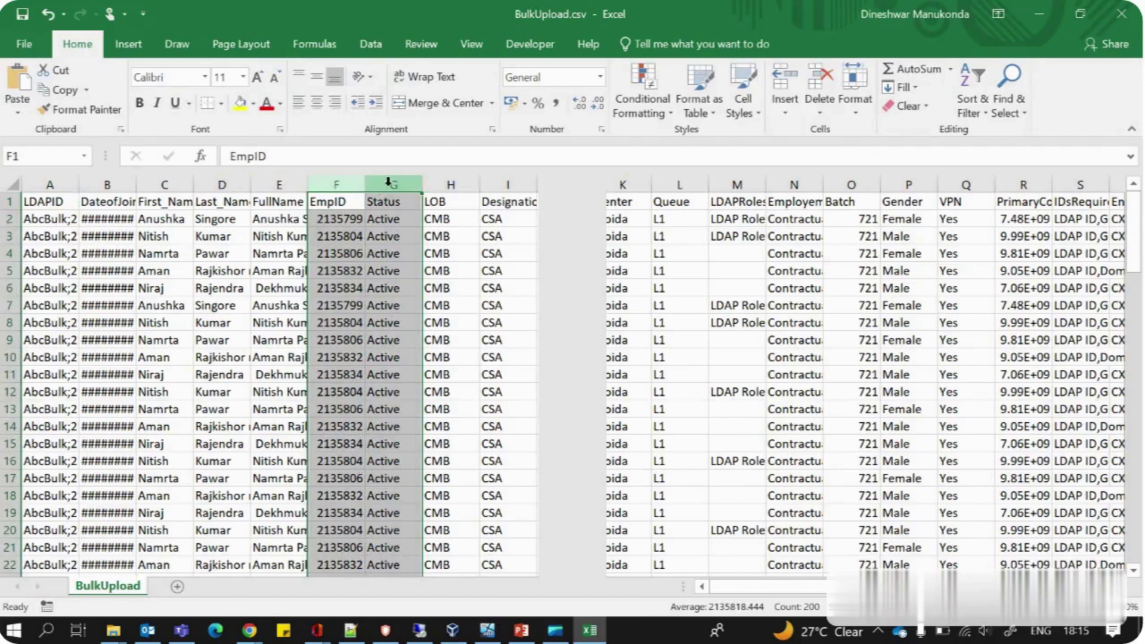
click(335, 184)
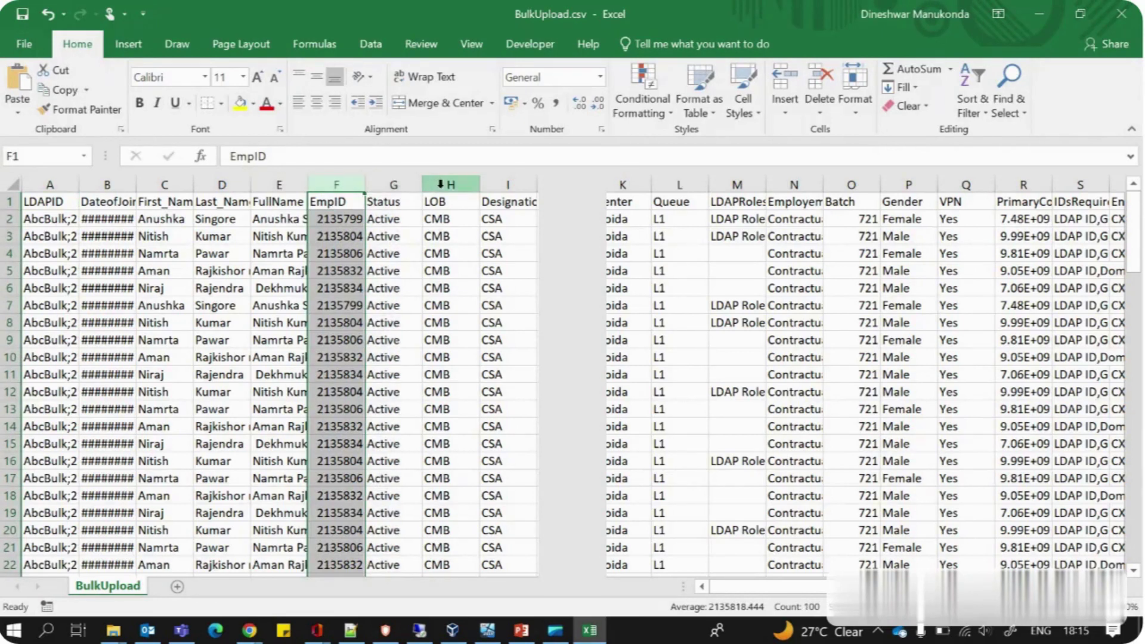
click(394, 184)
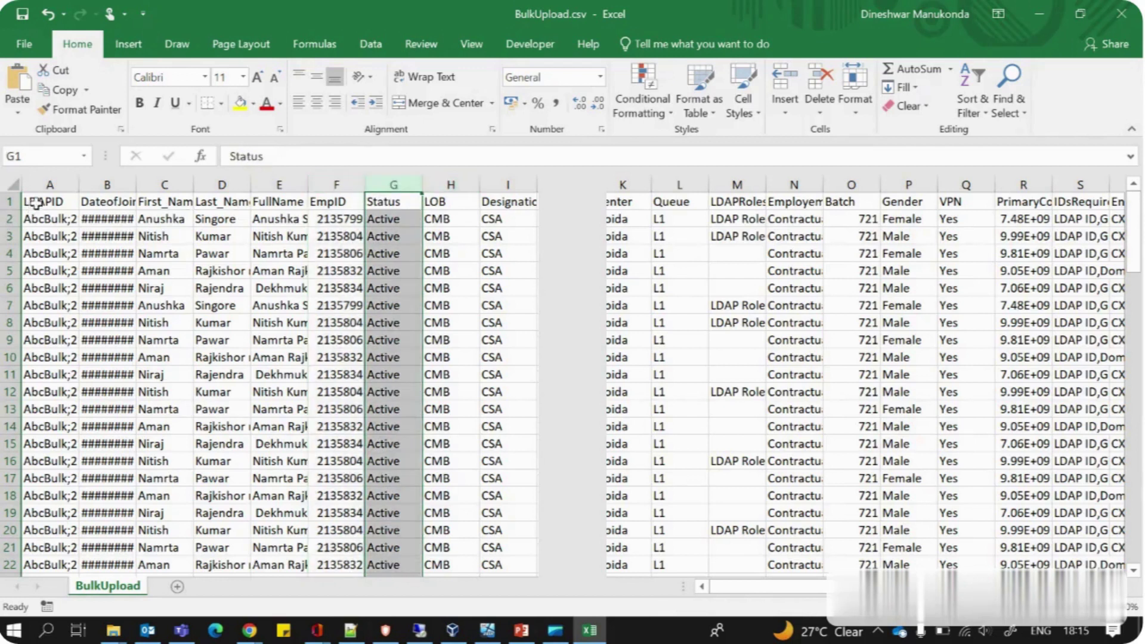
click(47, 185)
click(107, 184)
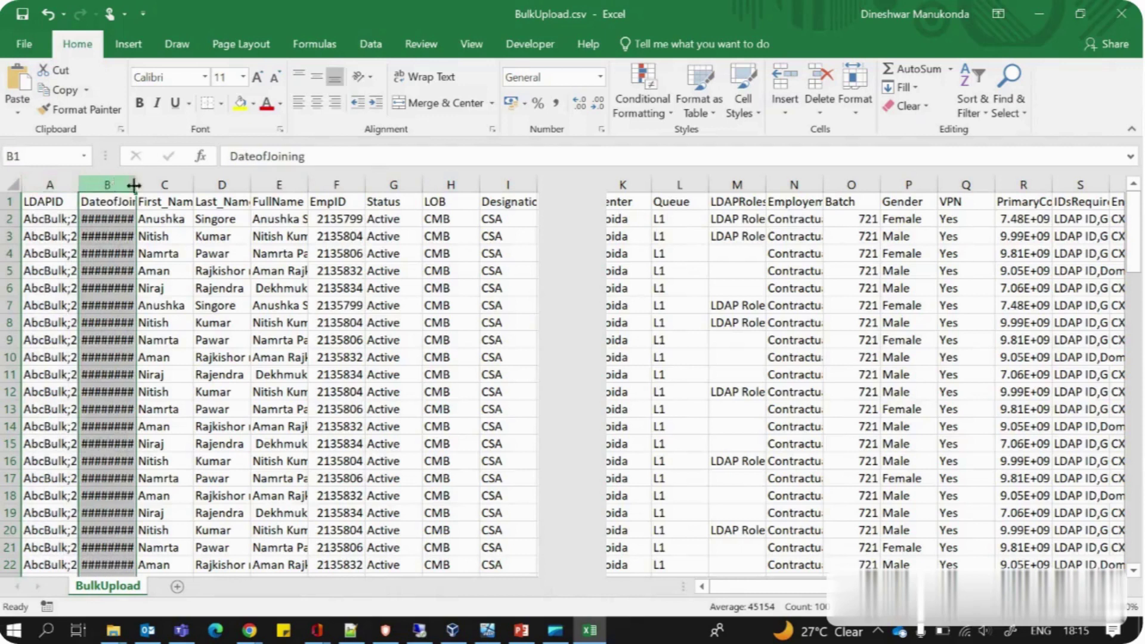
click(178, 185)
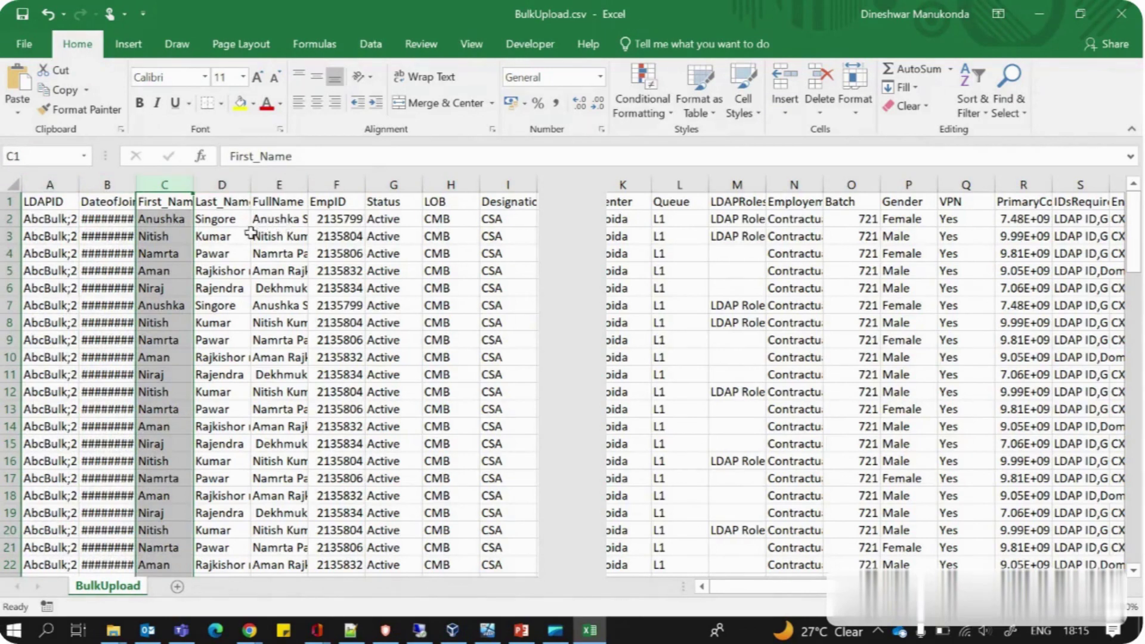
- Test-edit the last name Singore in row 2, leaving it unchanged
click(220, 220)
double_click(236, 222)
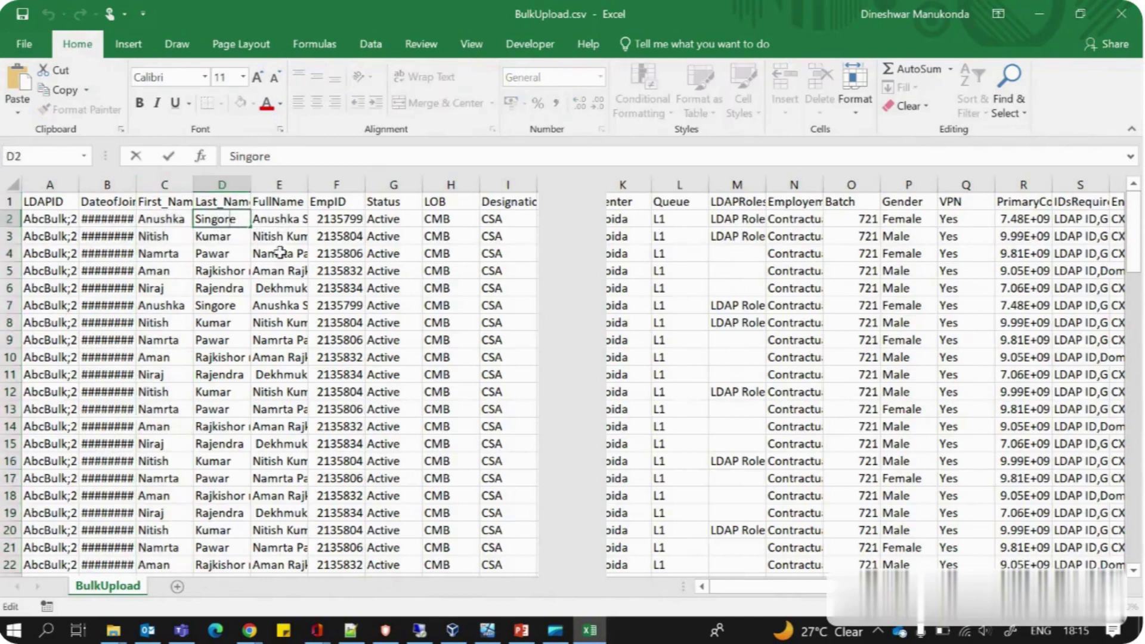
key(Left)
text(5)
key(BackSpace)
click(160, 220)
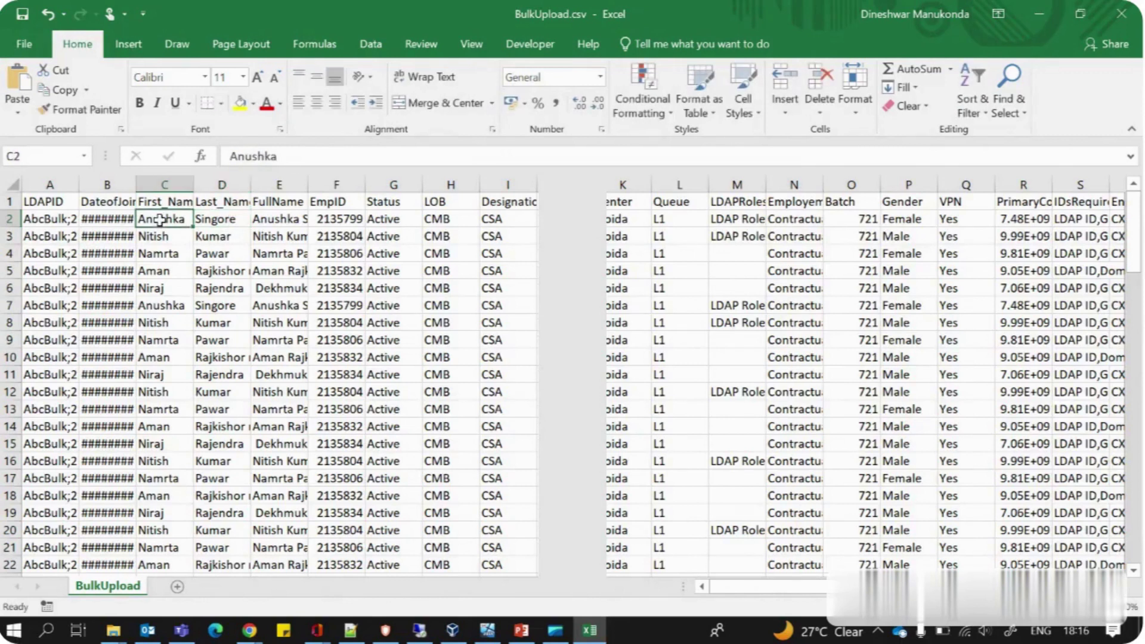
- Widen the DateofJoining column to show 16-Aug-23 dates, then close the workbook
click(137, 182)
drag(137, 182, 143, 183)
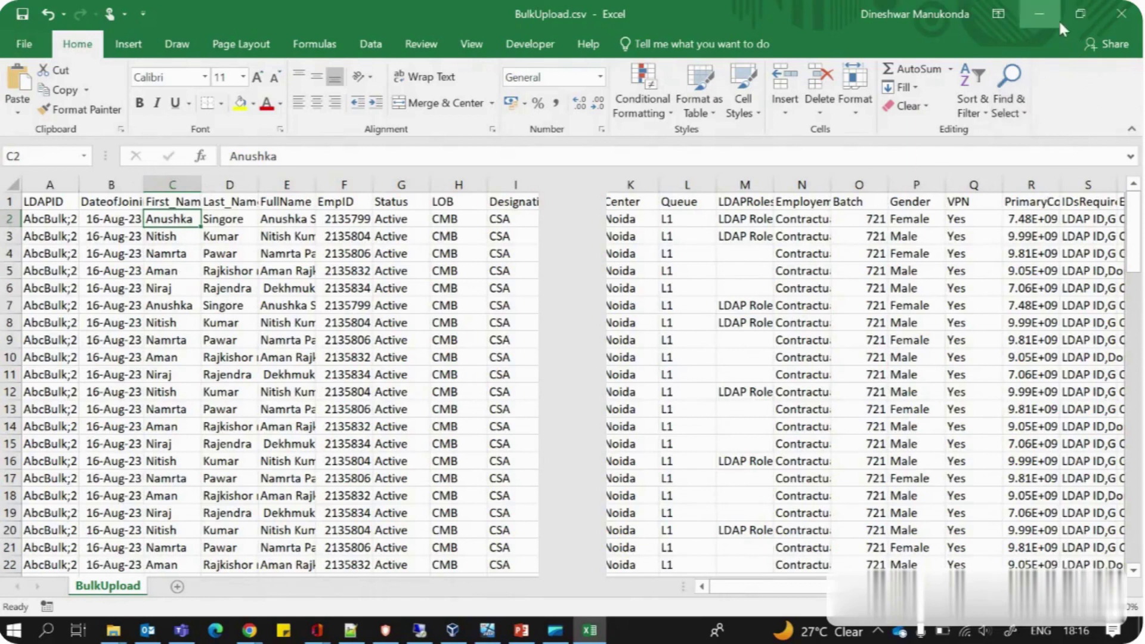
click(1111, 16)
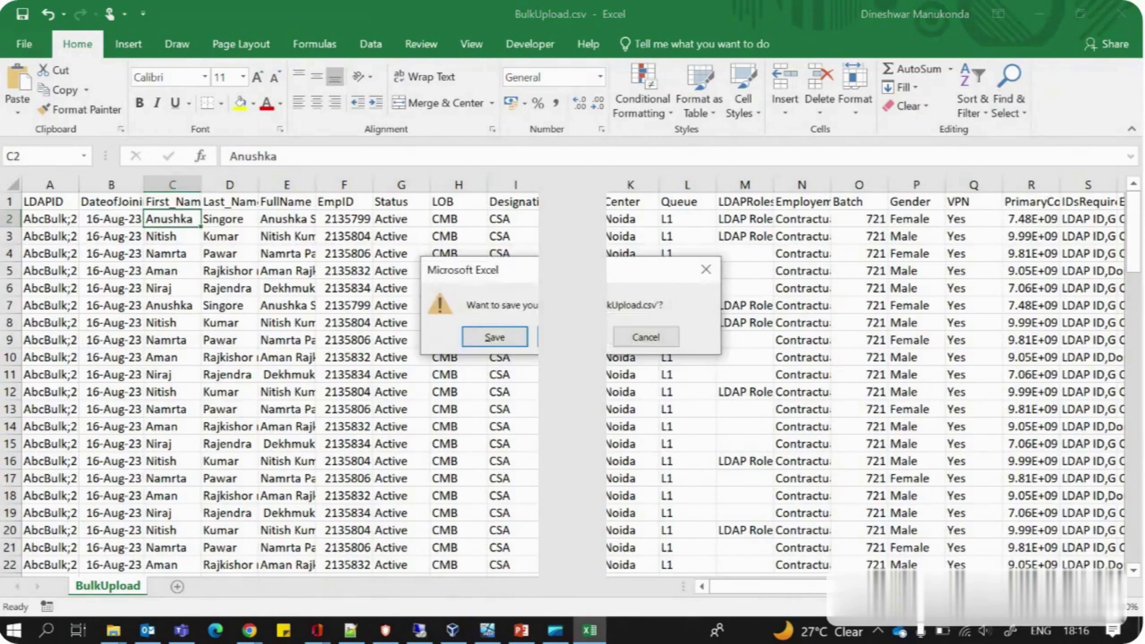
- Dismiss the Excel save prompt and return to Identity Warehouse in Chrome
key(Return)
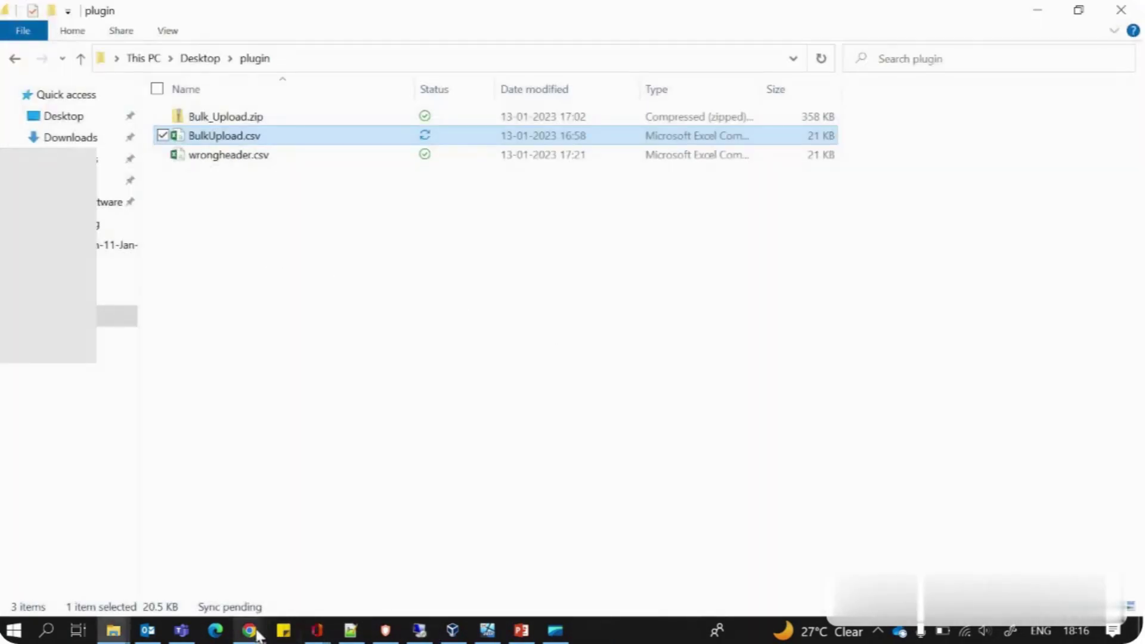
mouse_move(249, 631)
click(153, 575)
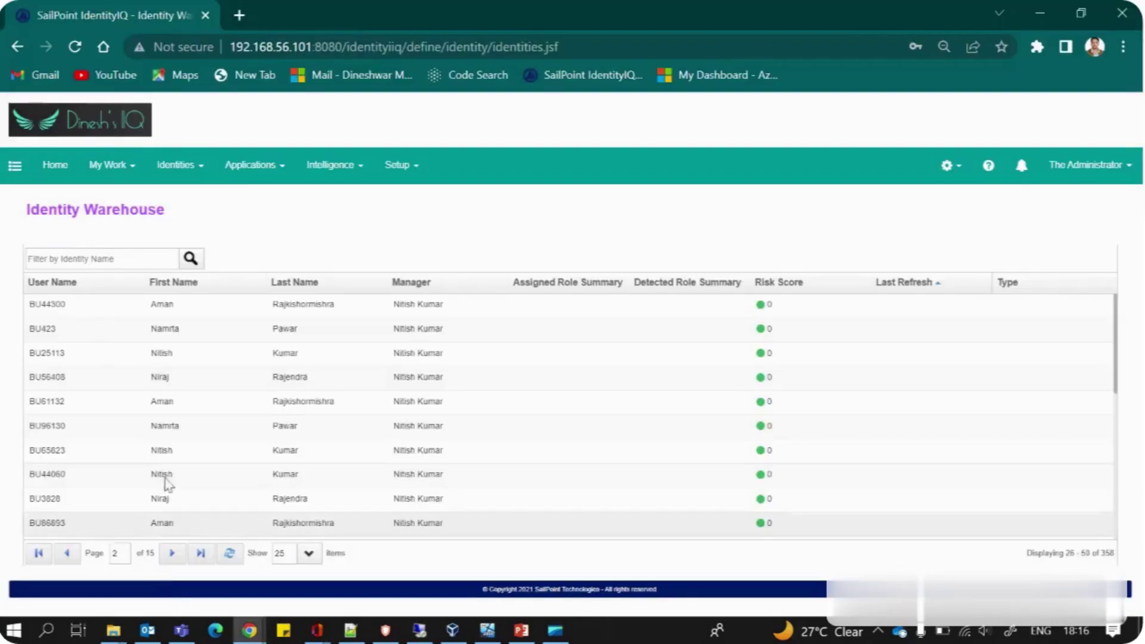